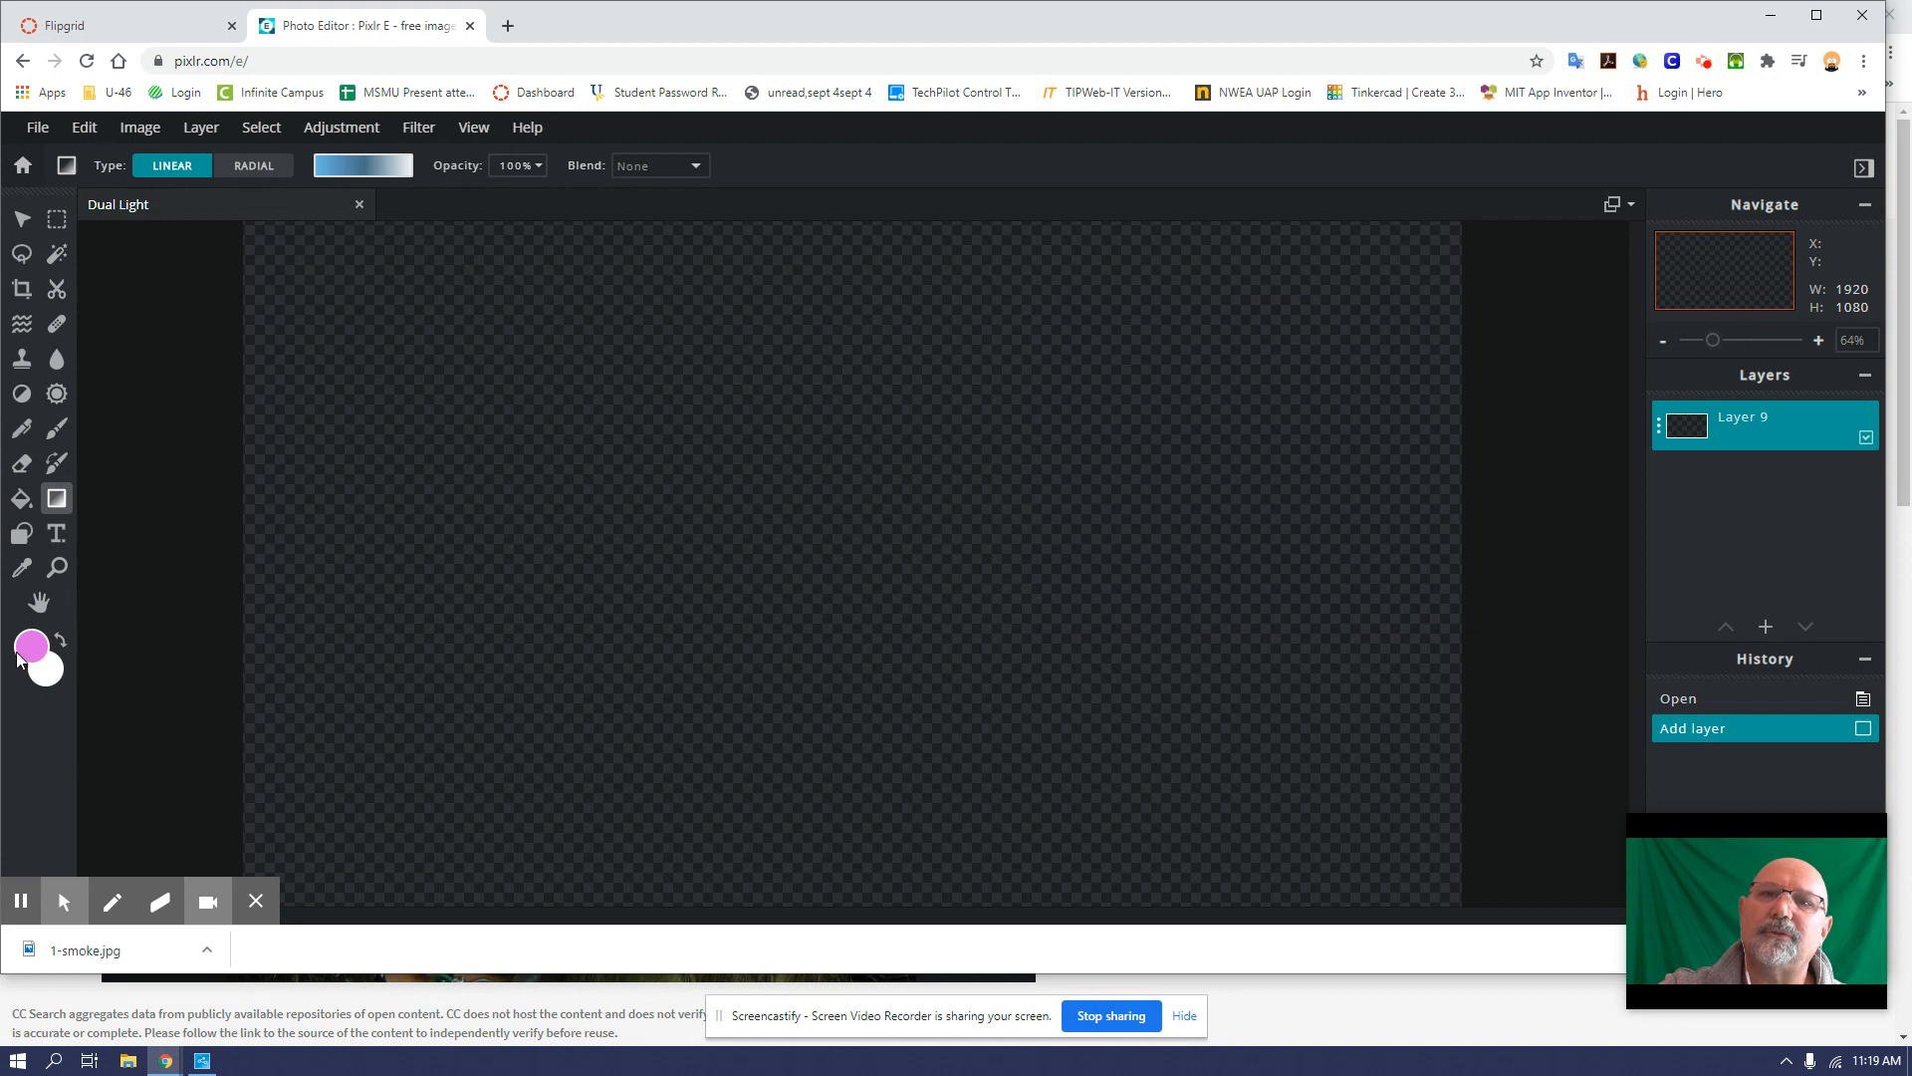
Step: Set the foreground colour to a light green and fill the empty layer with it using the Fill tool
click(38, 649)
mouse_move(1195, 359)
mouse_down()
mouse_move(1233, 351)
mouse_move(1178, 351)
mouse_up()
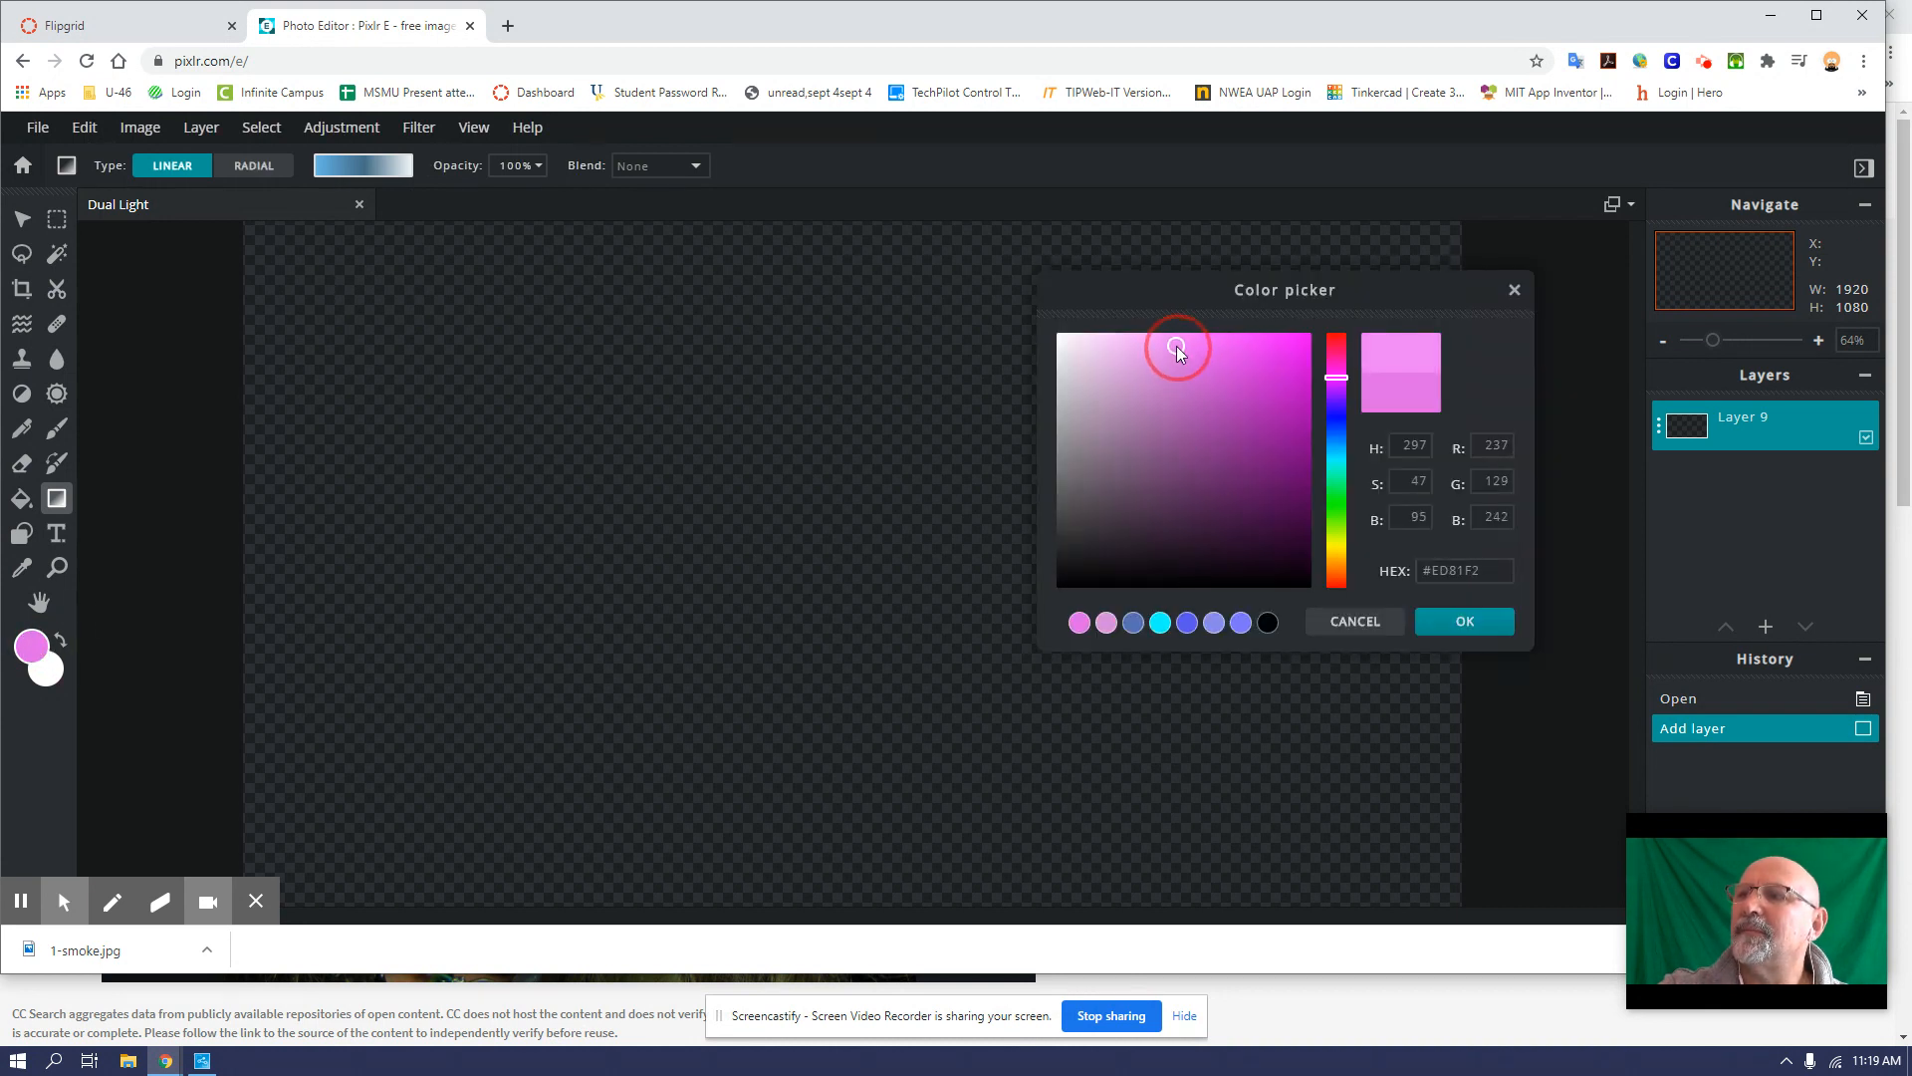
drag(1335, 377, 1336, 495)
click(1470, 625)
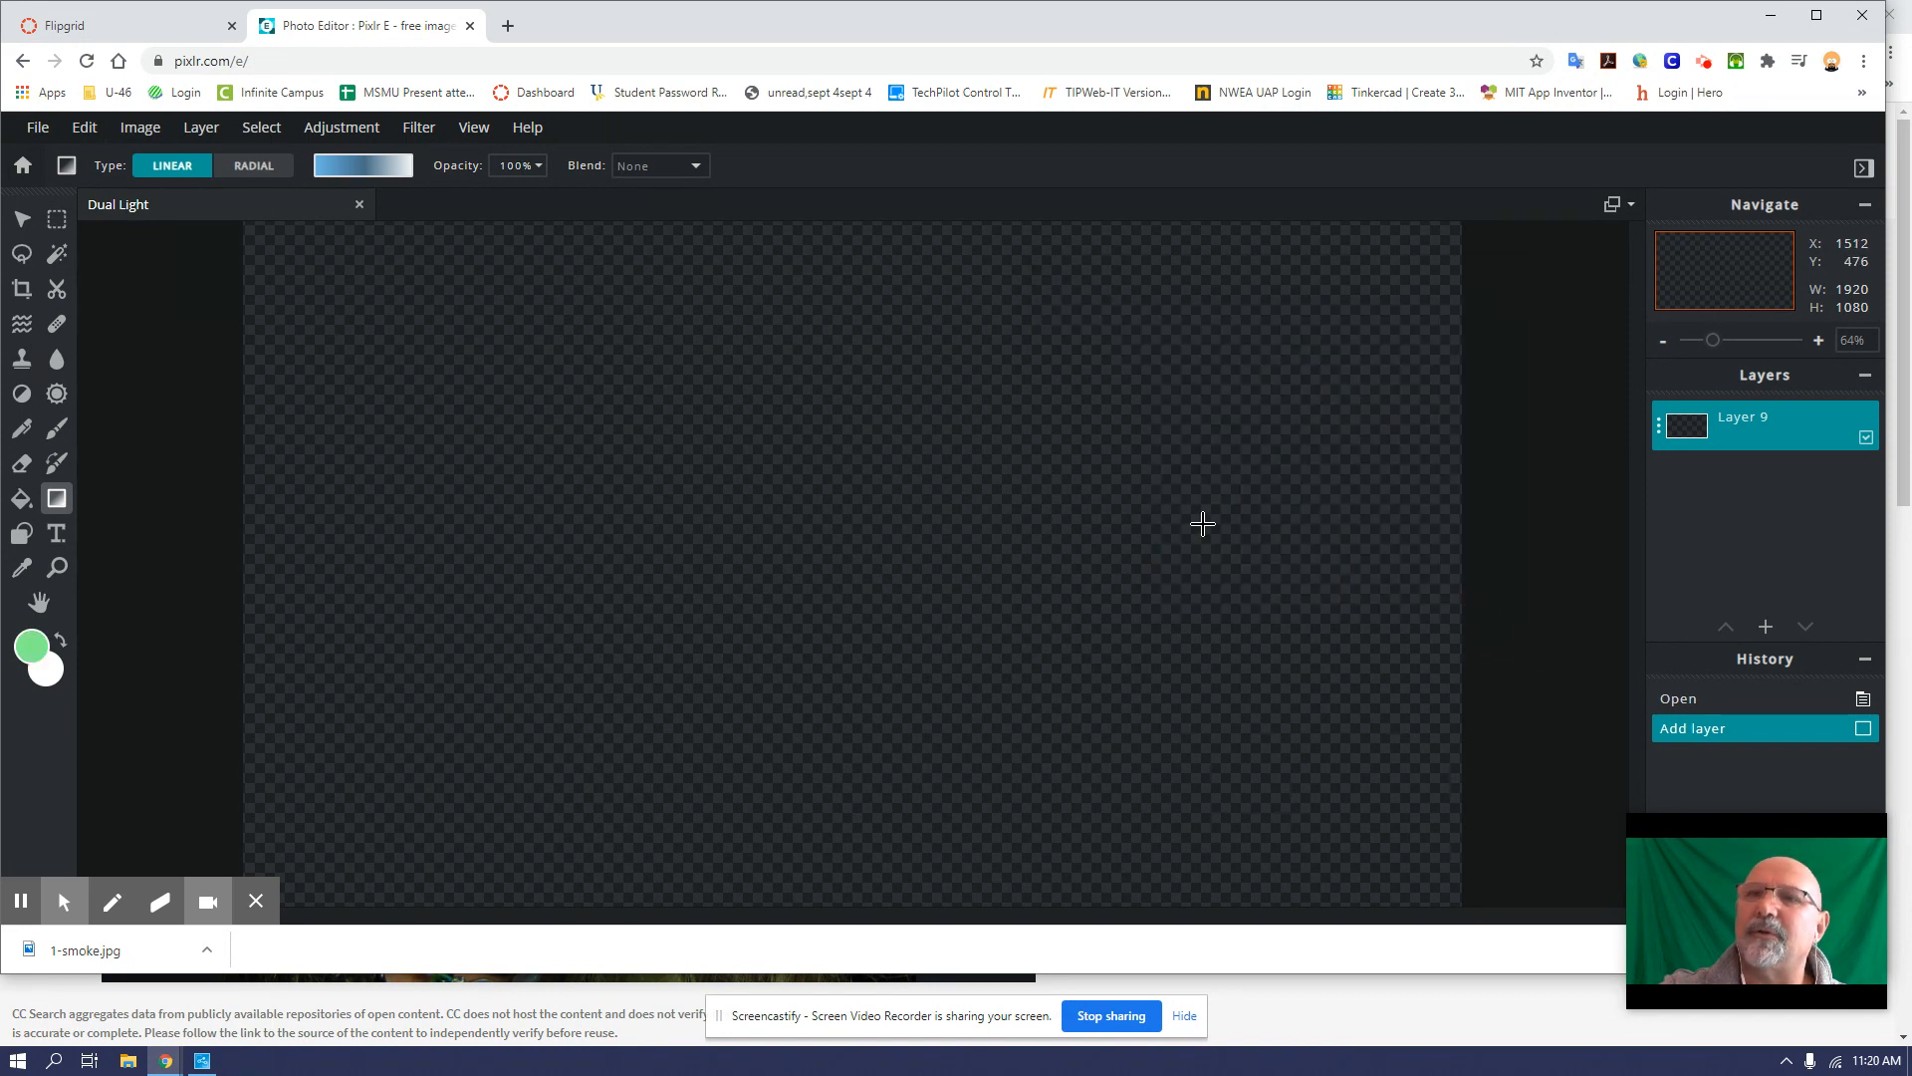
click(21, 498)
click(587, 456)
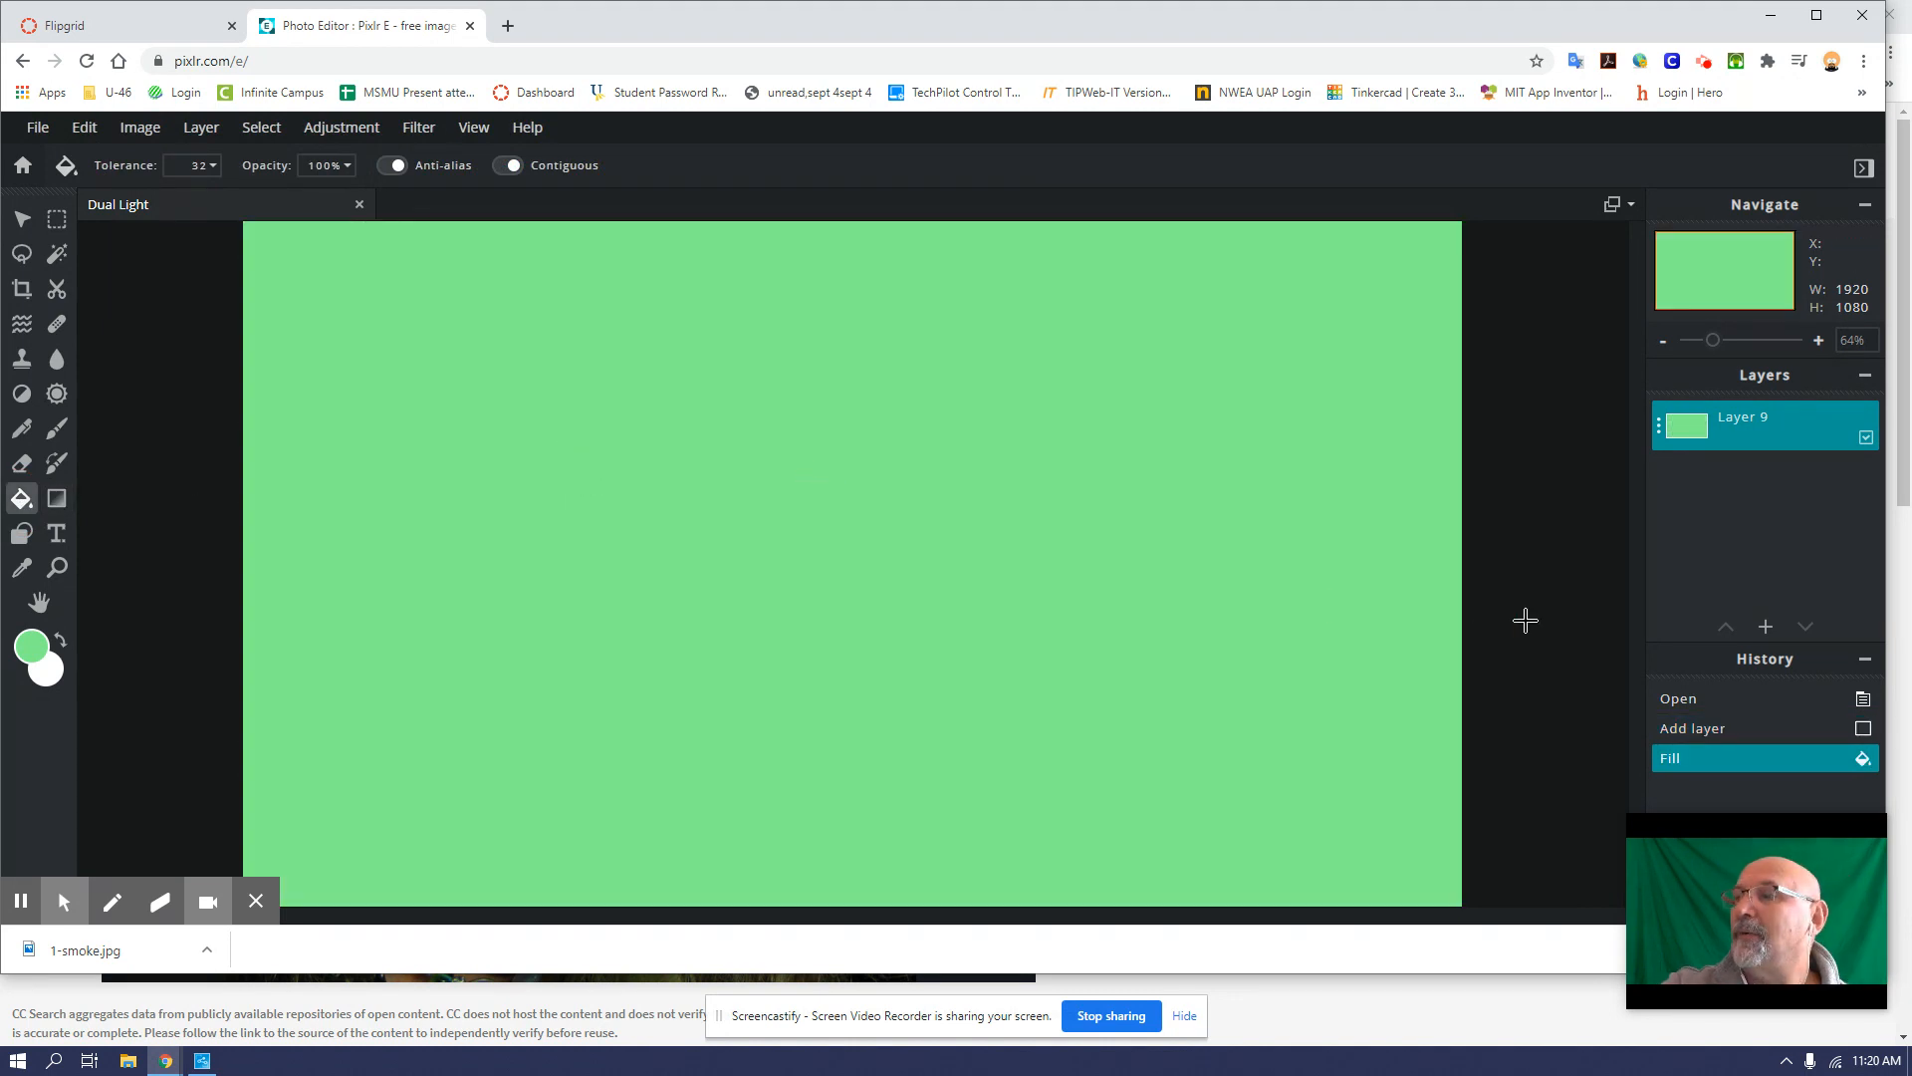
Step: Add 1-smoke.jpg as an image layer, enlarge it to about 1974 by 1316, and position it to cover the whole canvas
click(1765, 630)
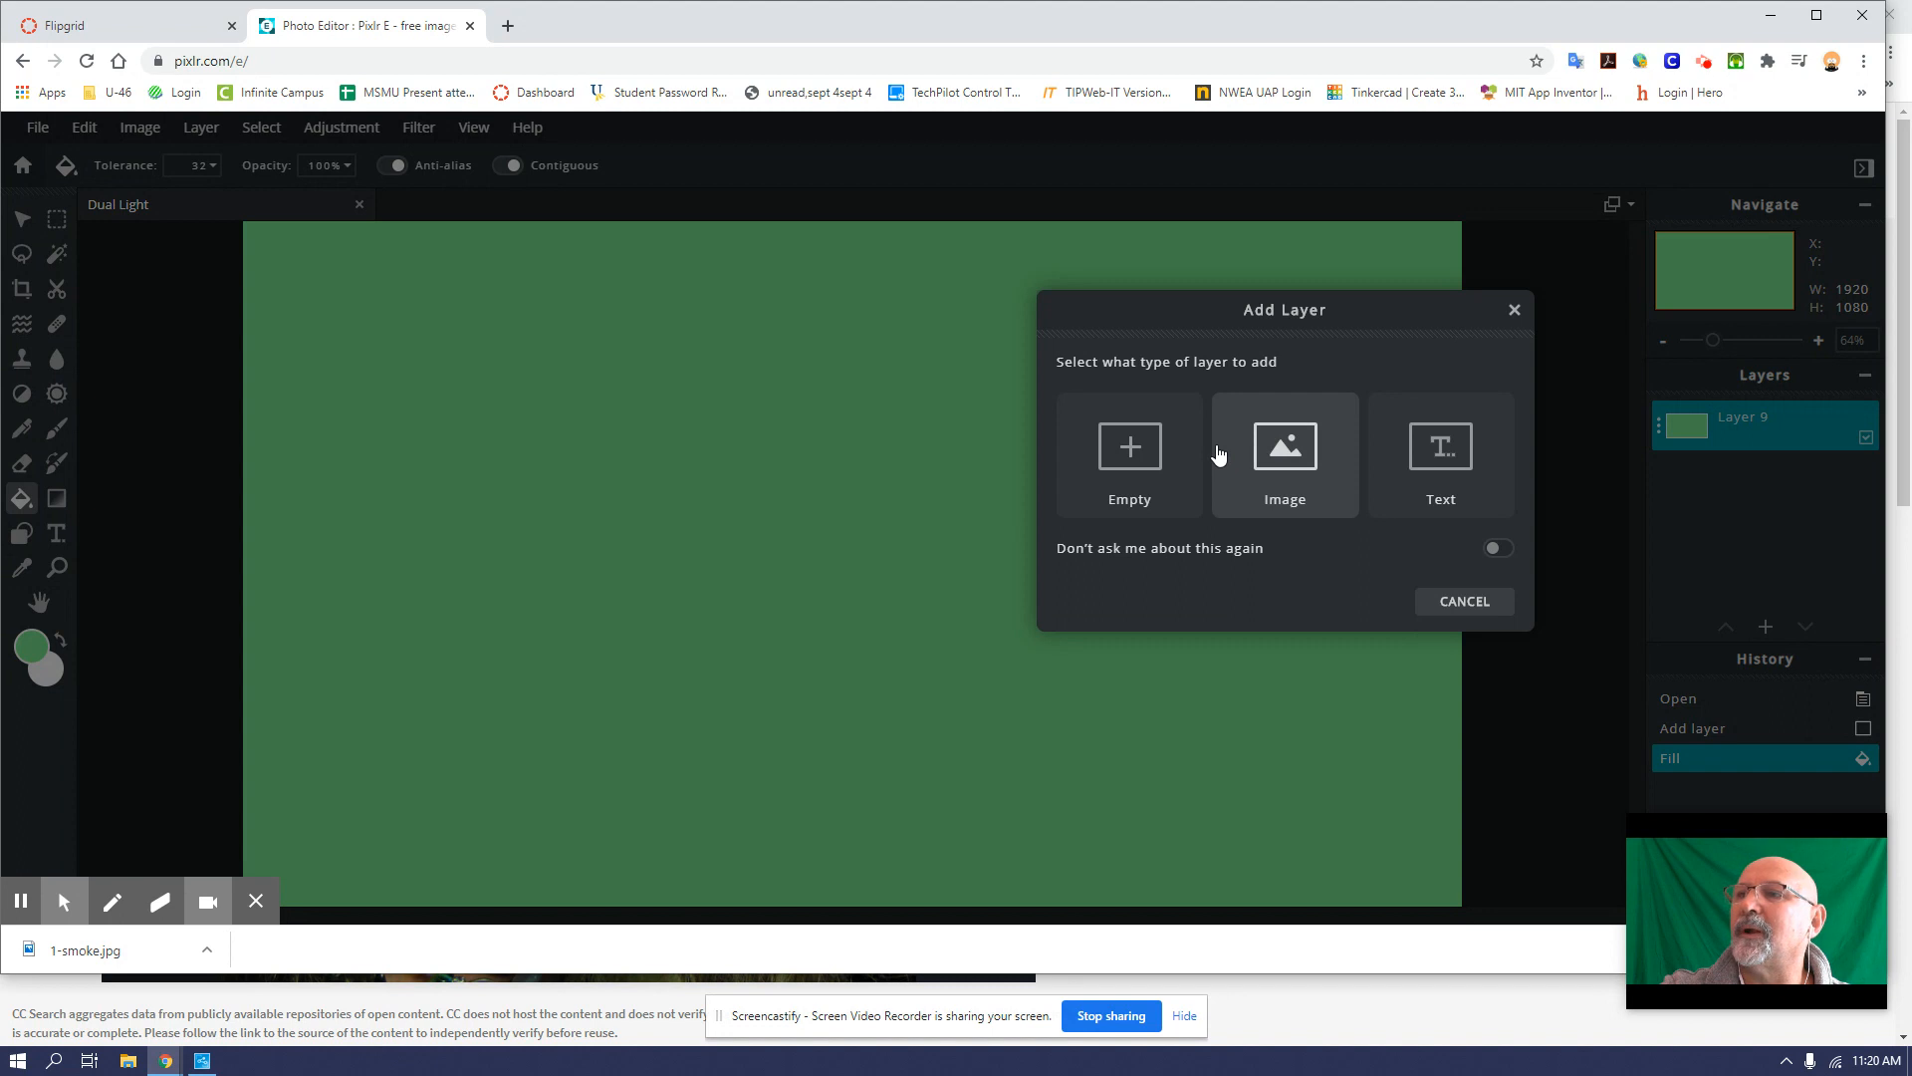
click(1275, 450)
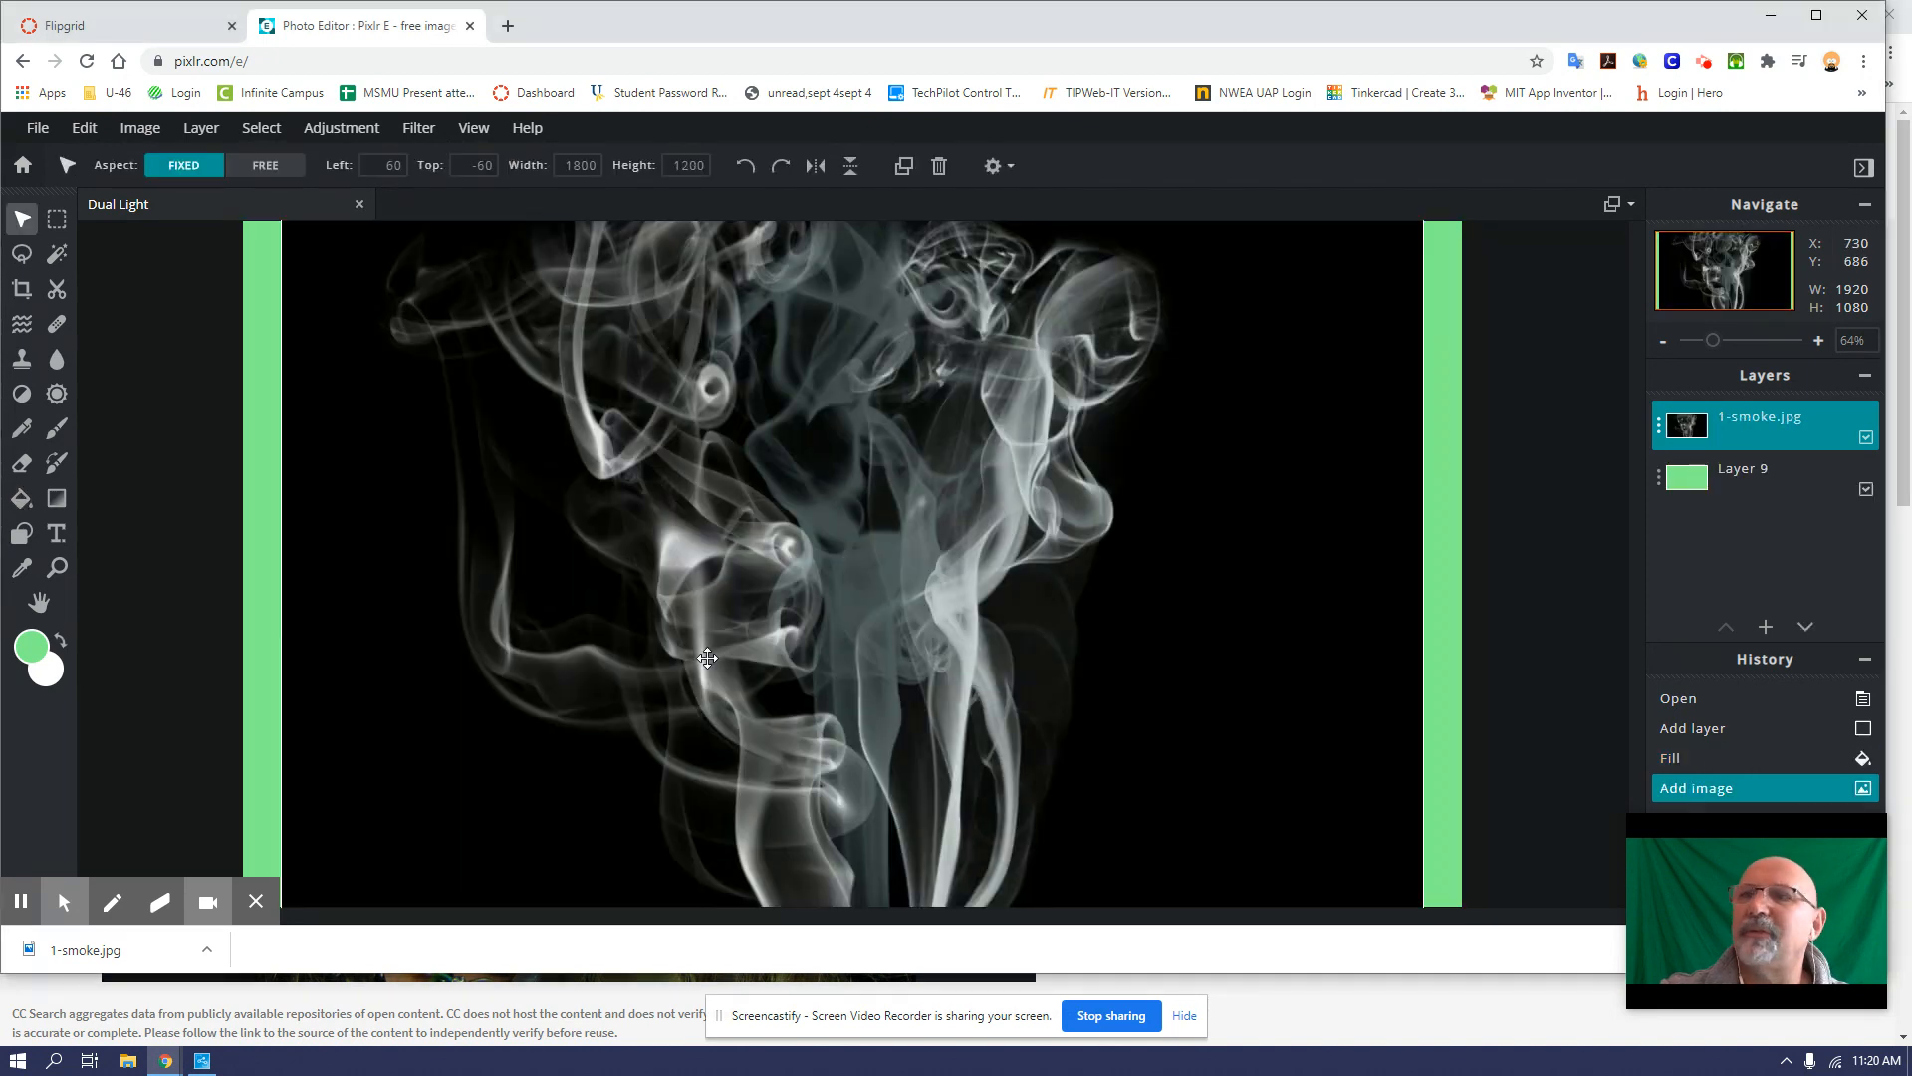
drag(1026, 560, 977, 600)
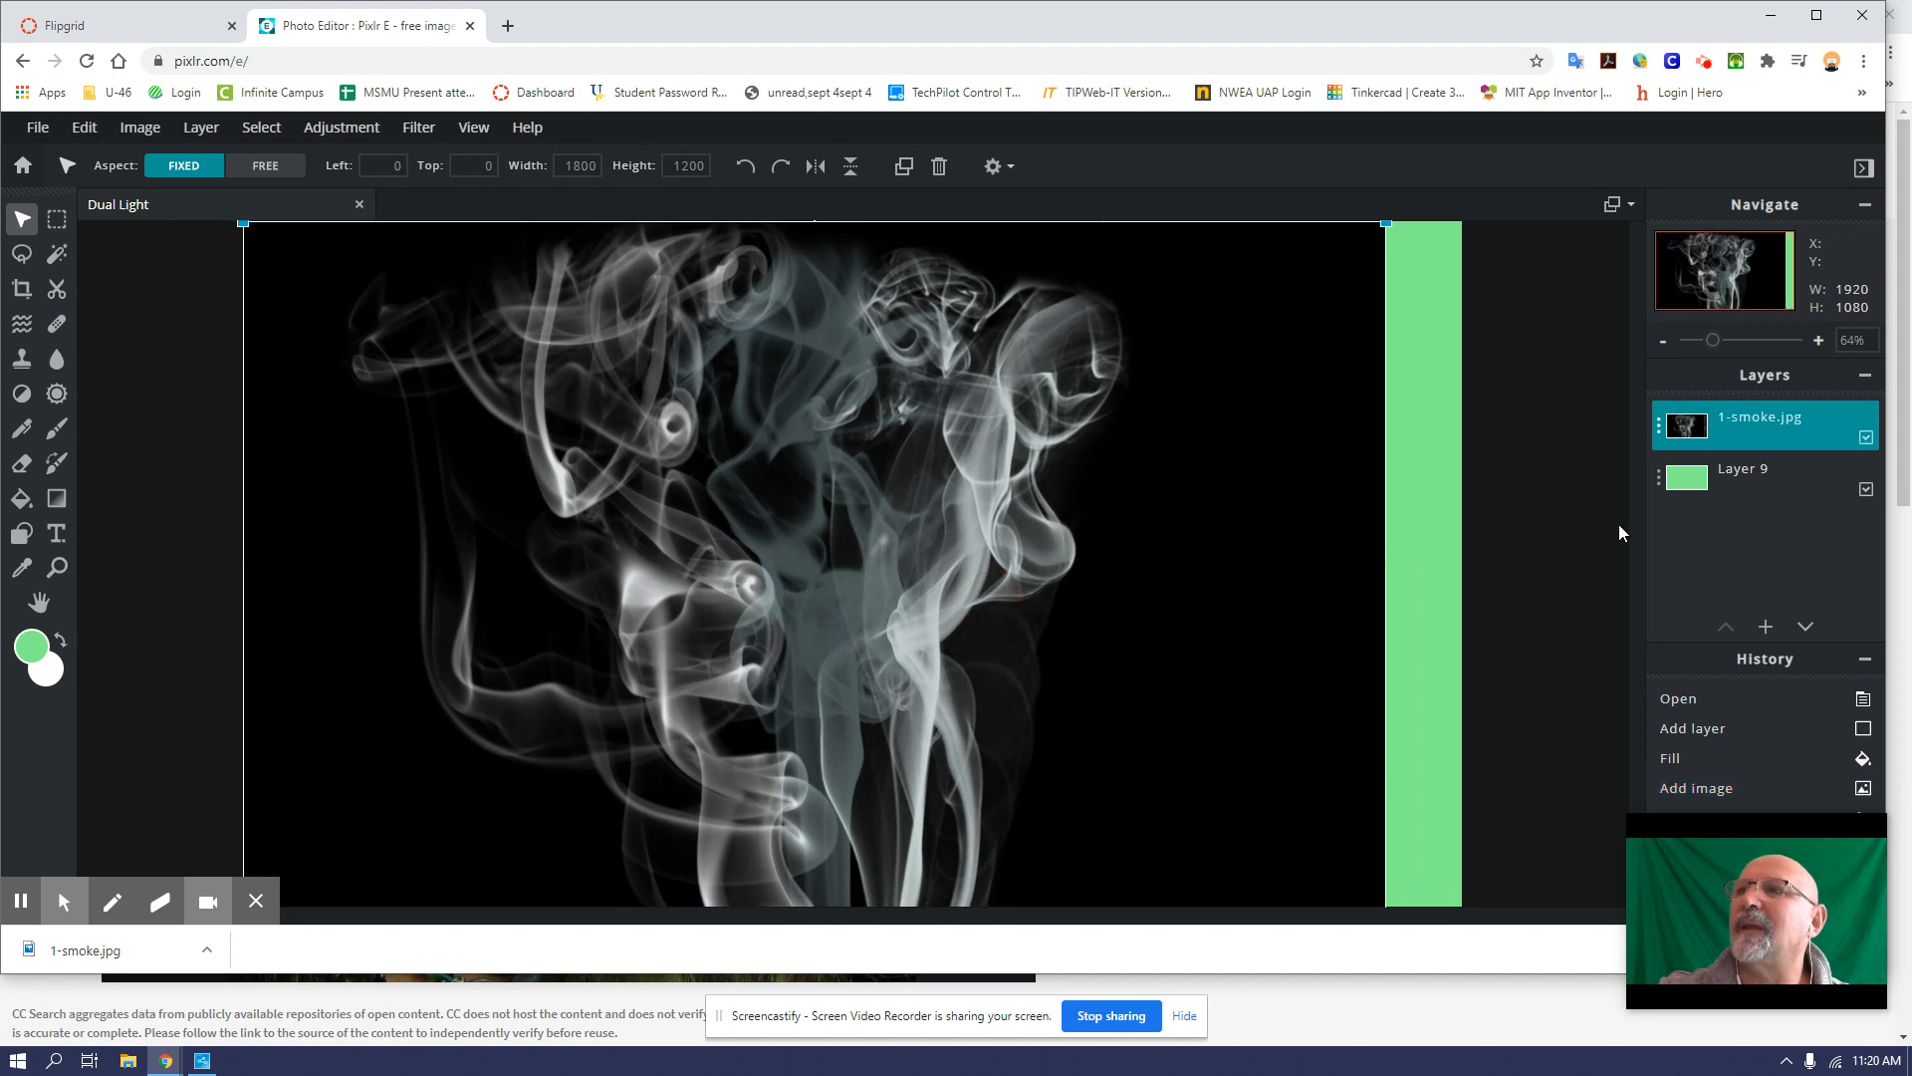
drag(1388, 222, 1485, 222)
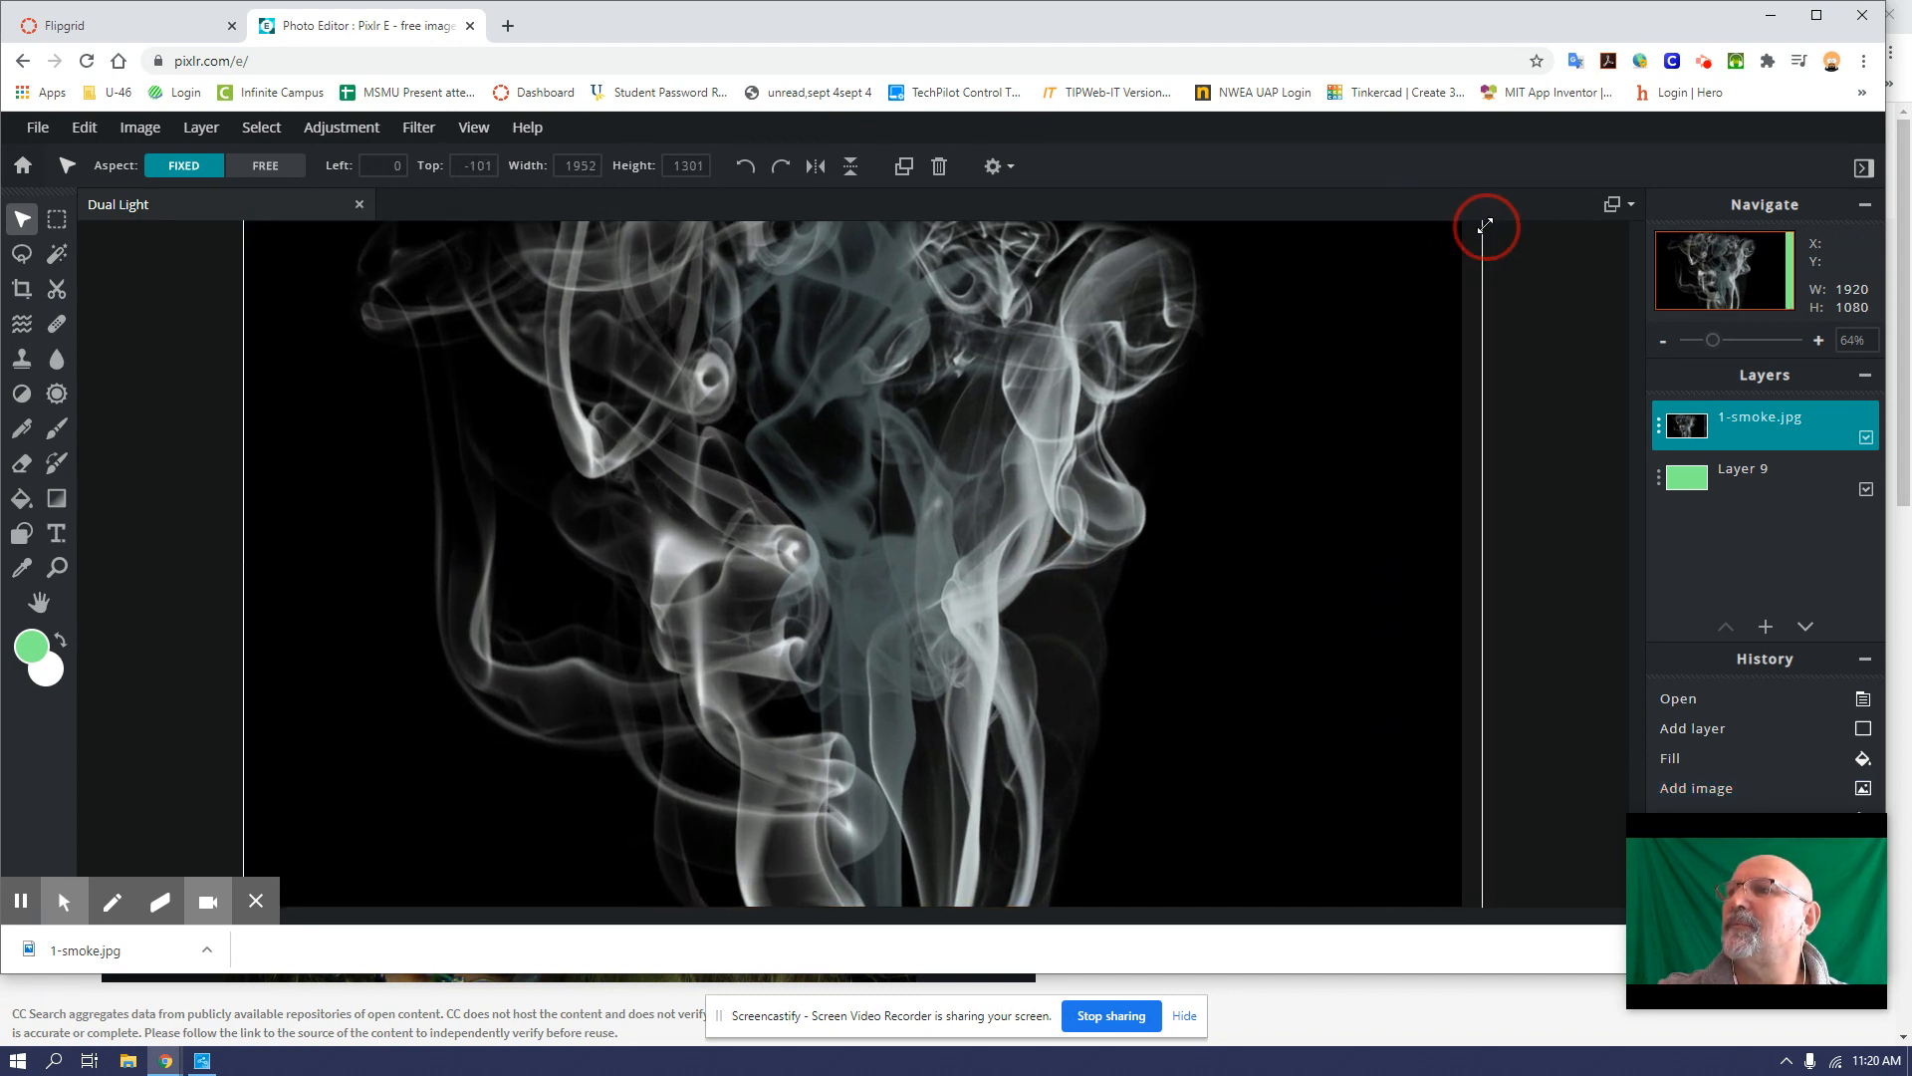
drag(1026, 445, 1030, 503)
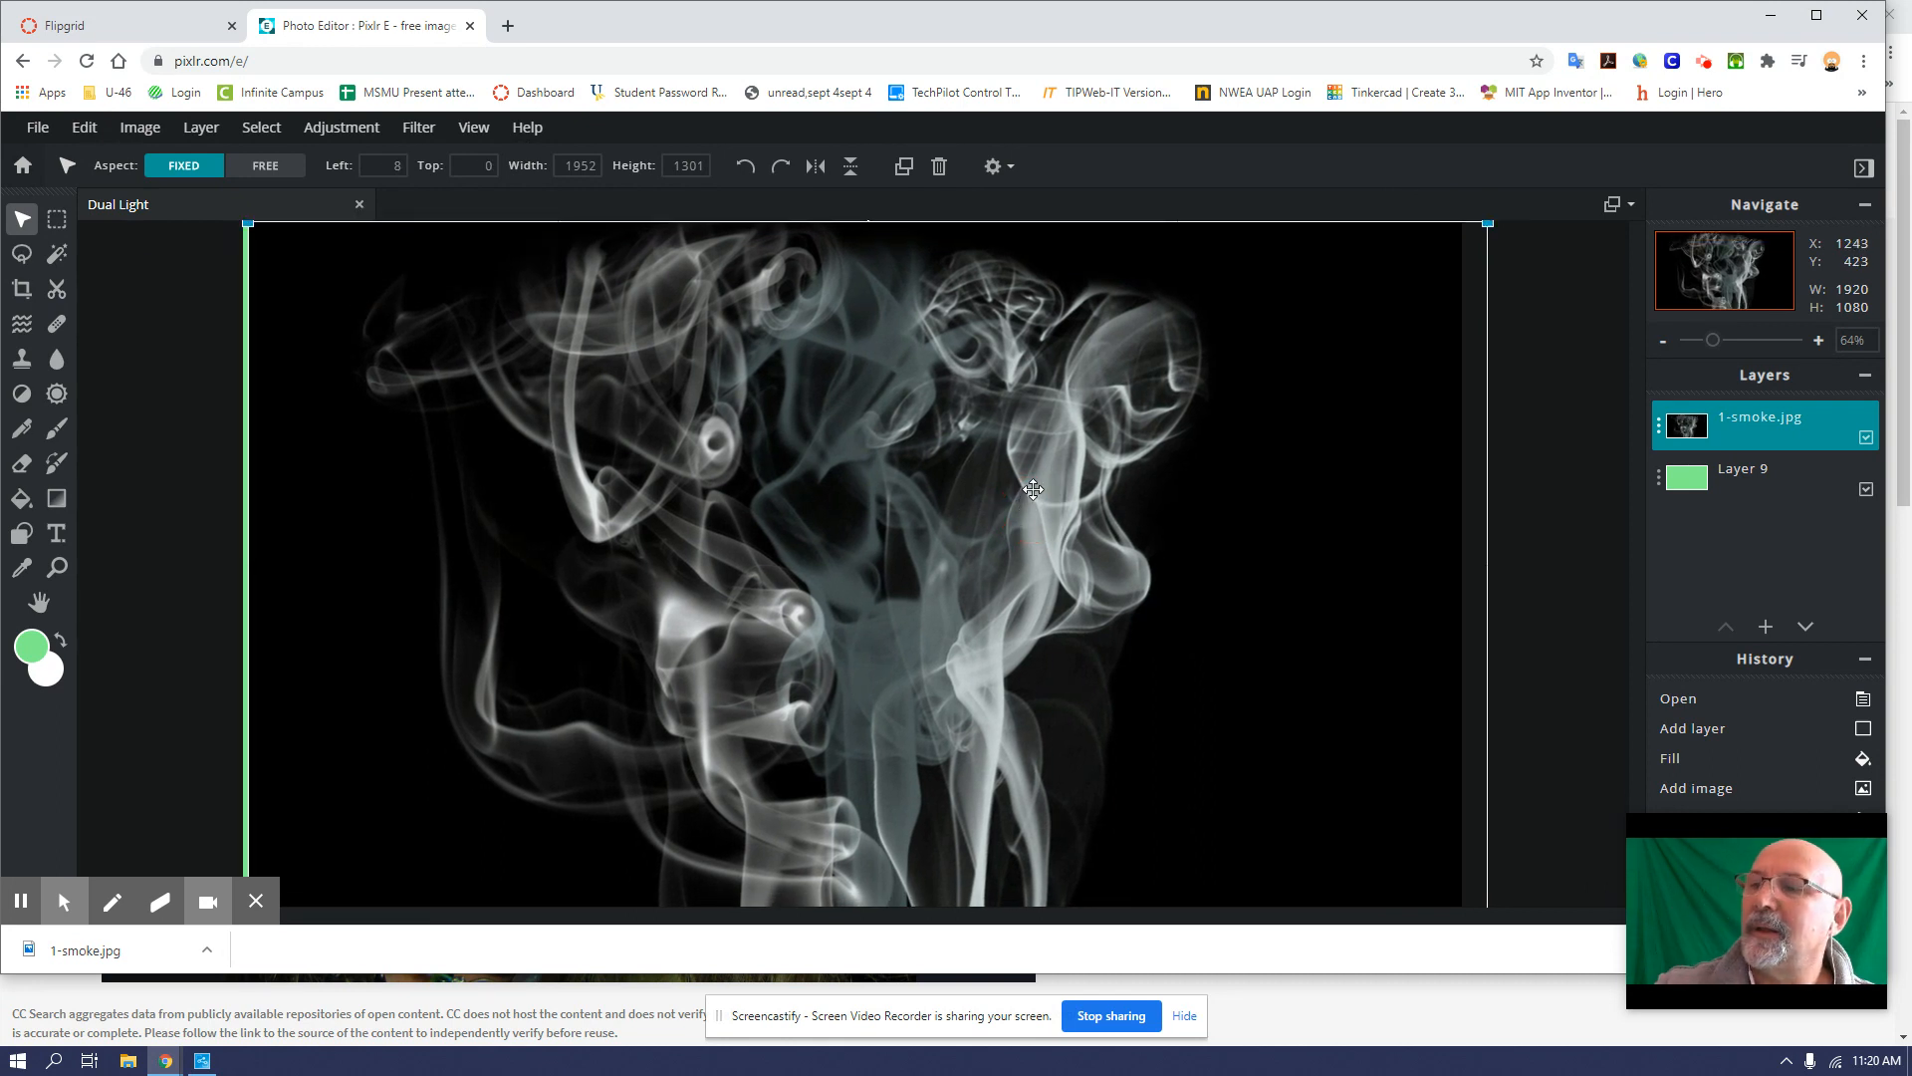
click(24, 903)
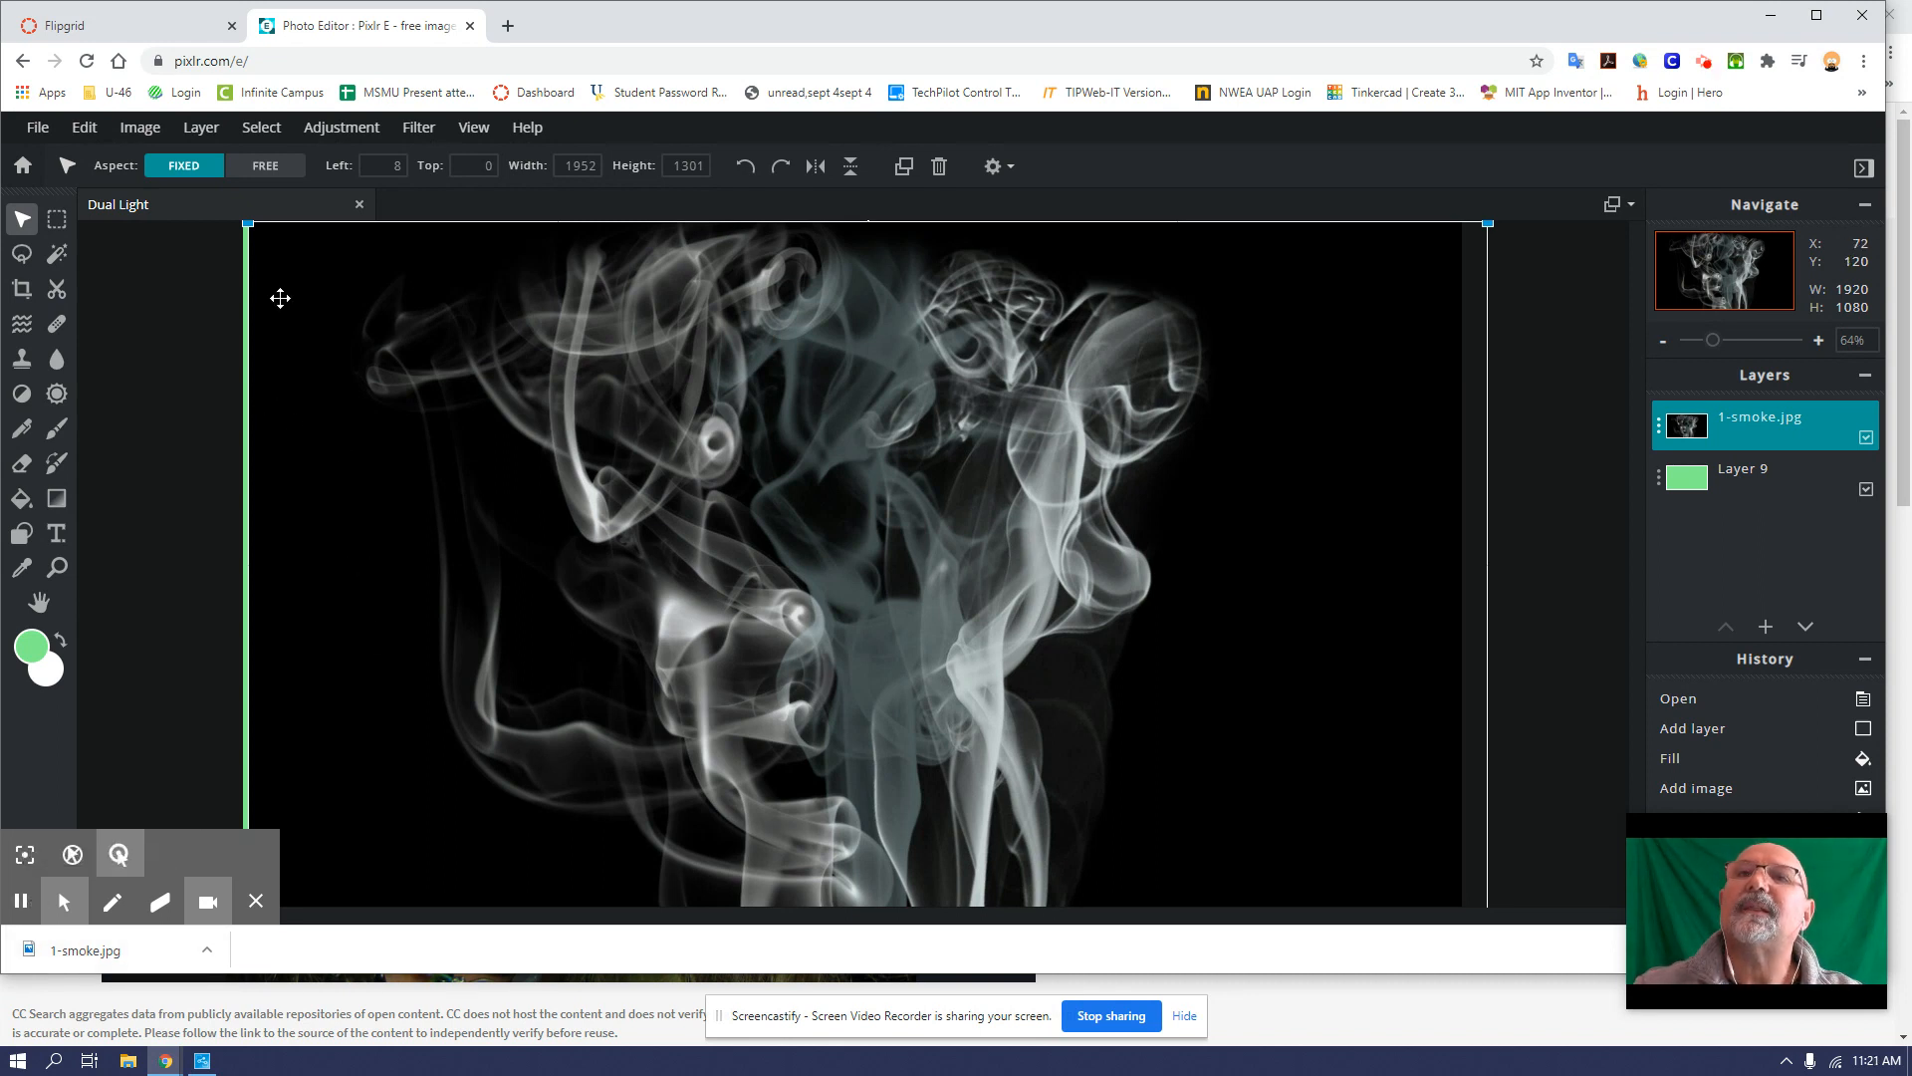
drag(249, 223, 235, 222)
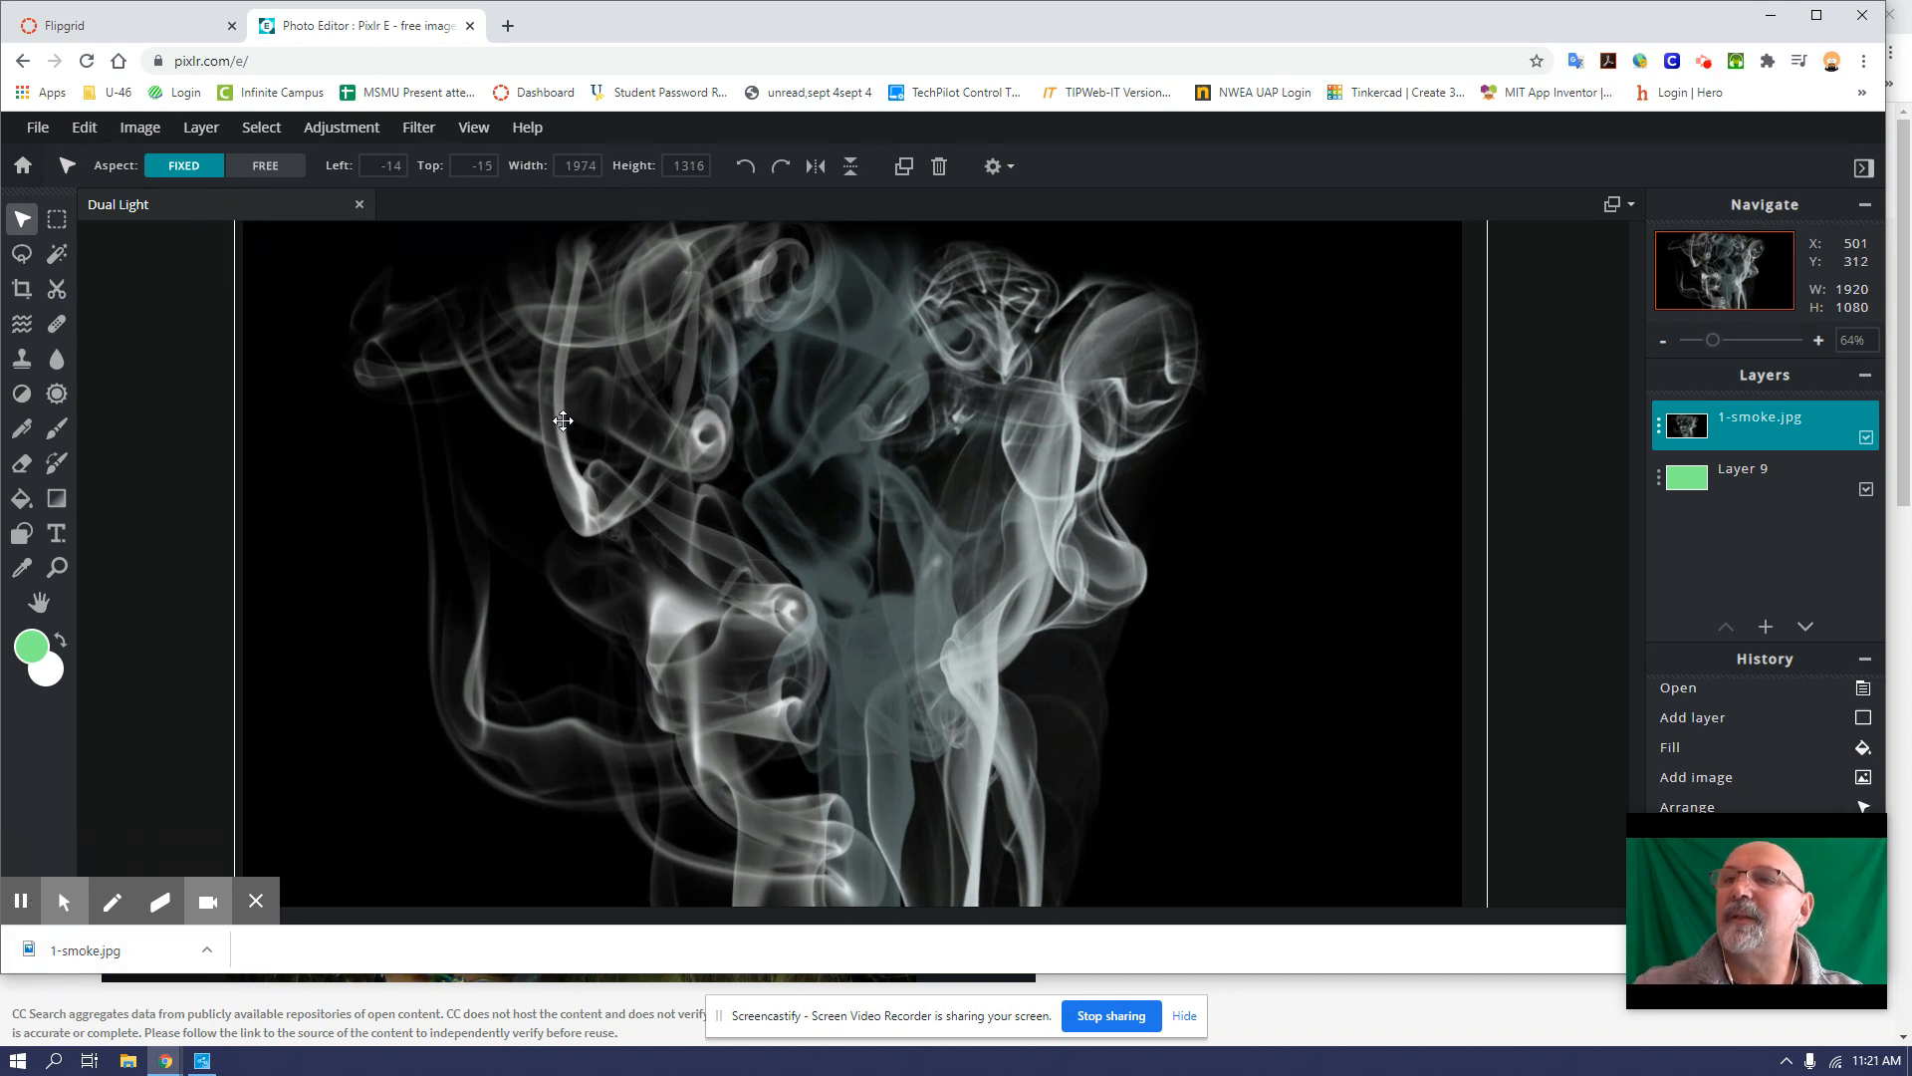
mouse_move(589, 448)
mouse_down()
mouse_move(586, 466)
mouse_move(577, 451)
mouse_up()
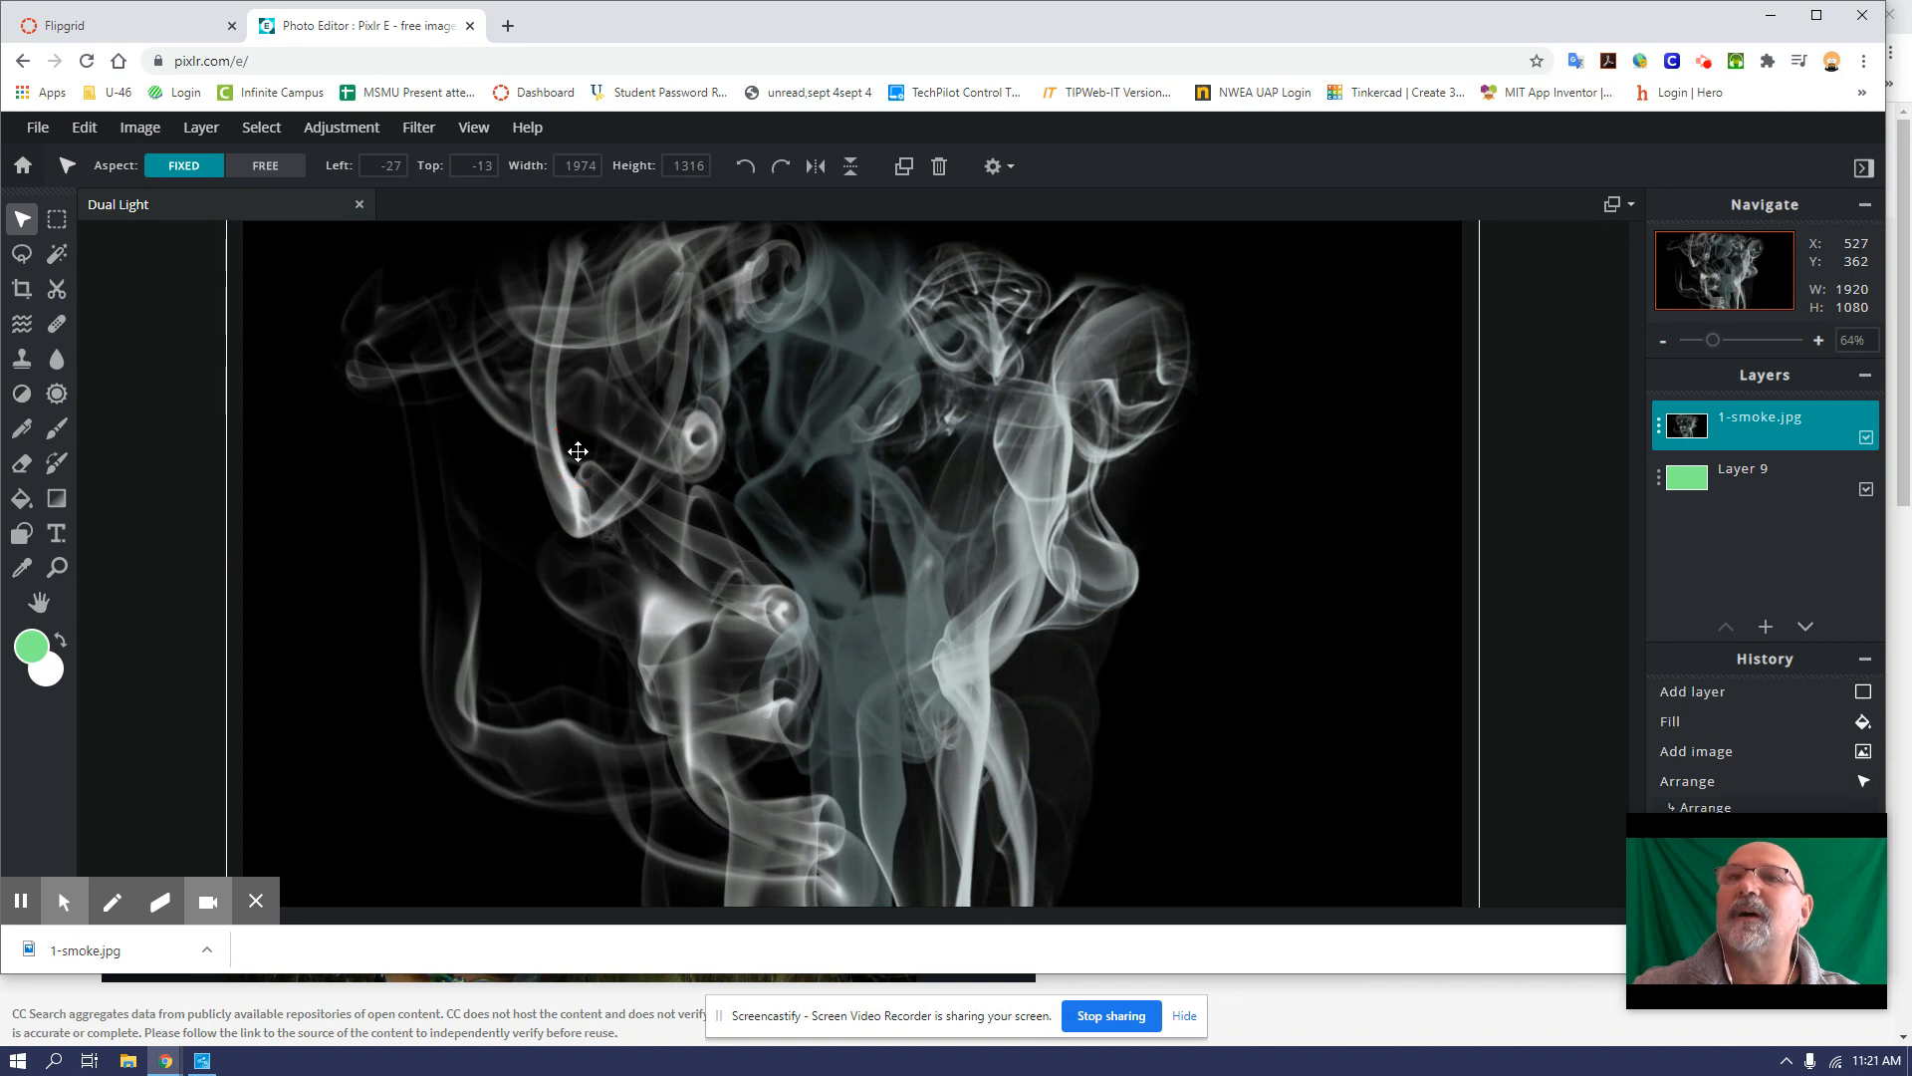
Step: Apply Levels to the smoke layer with the black input at 17 and the midtones at about 0.6
click(331, 128)
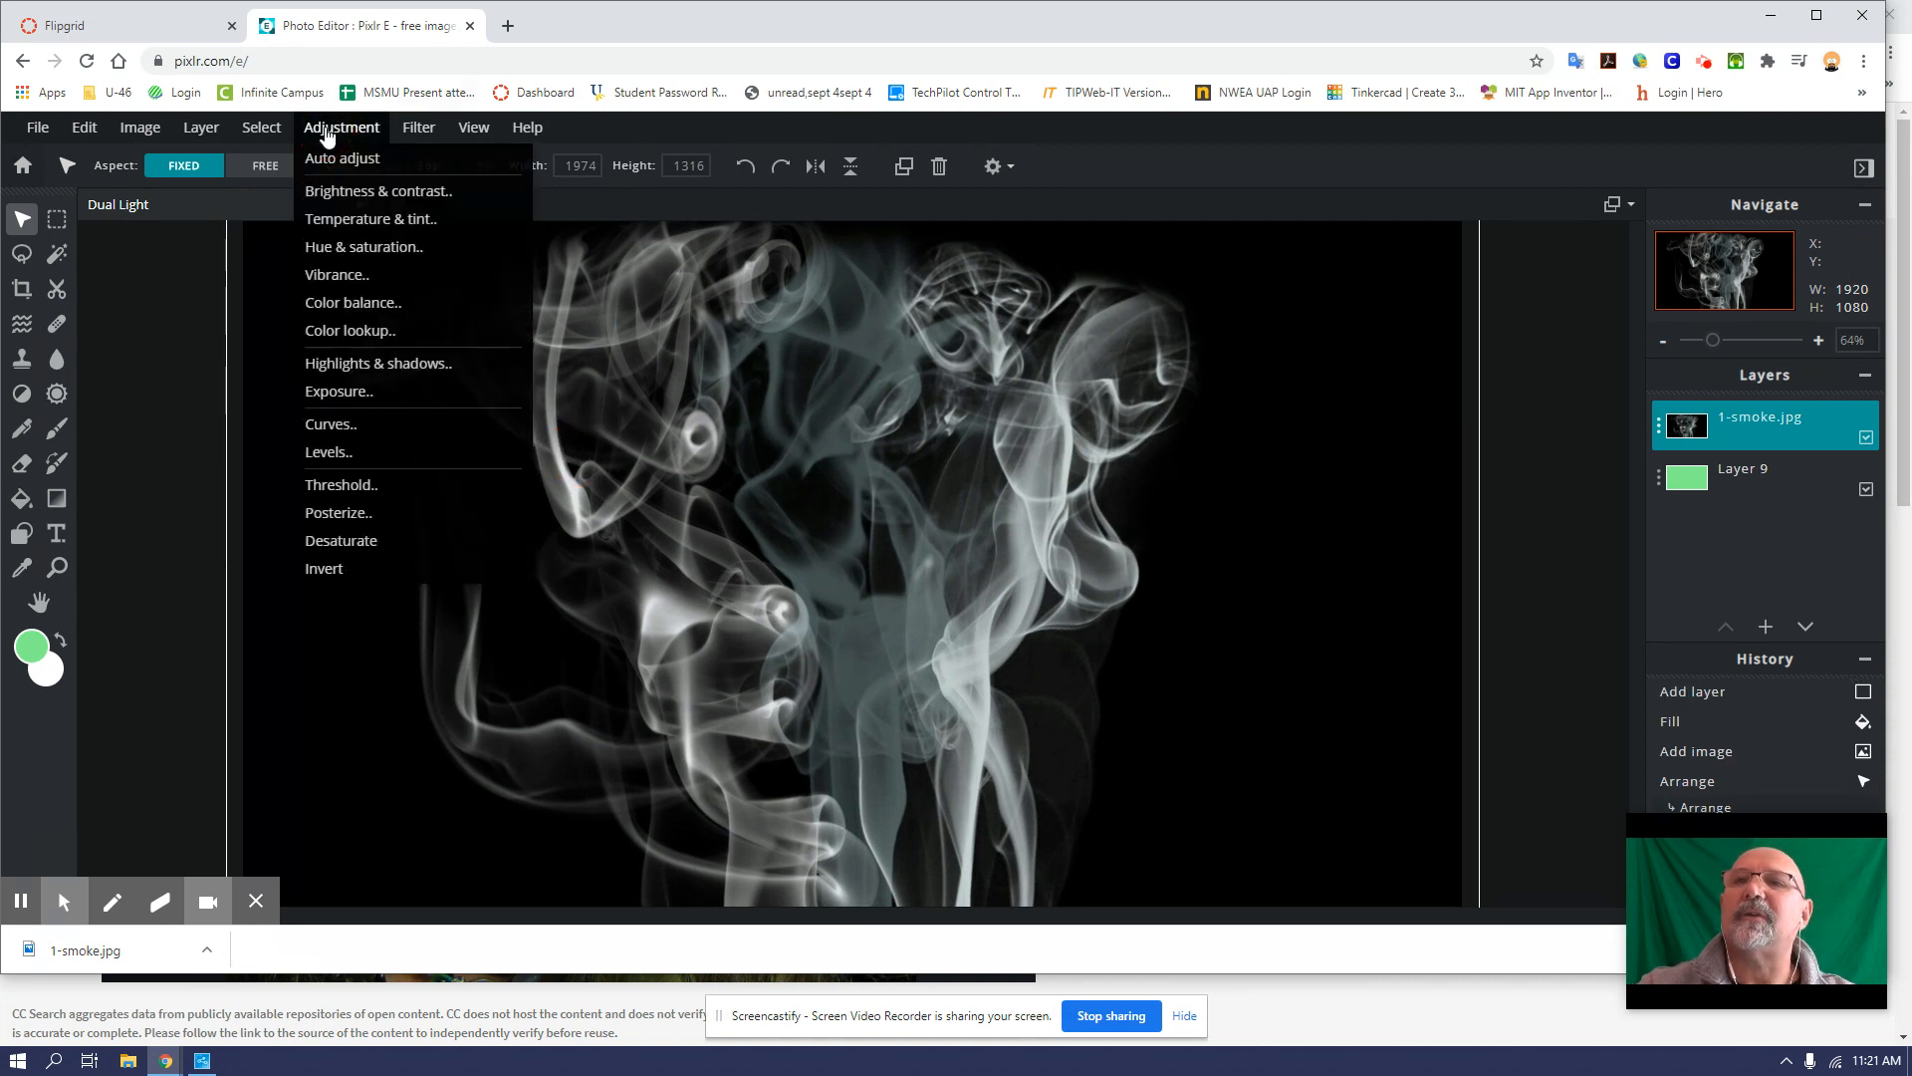
click(452, 455)
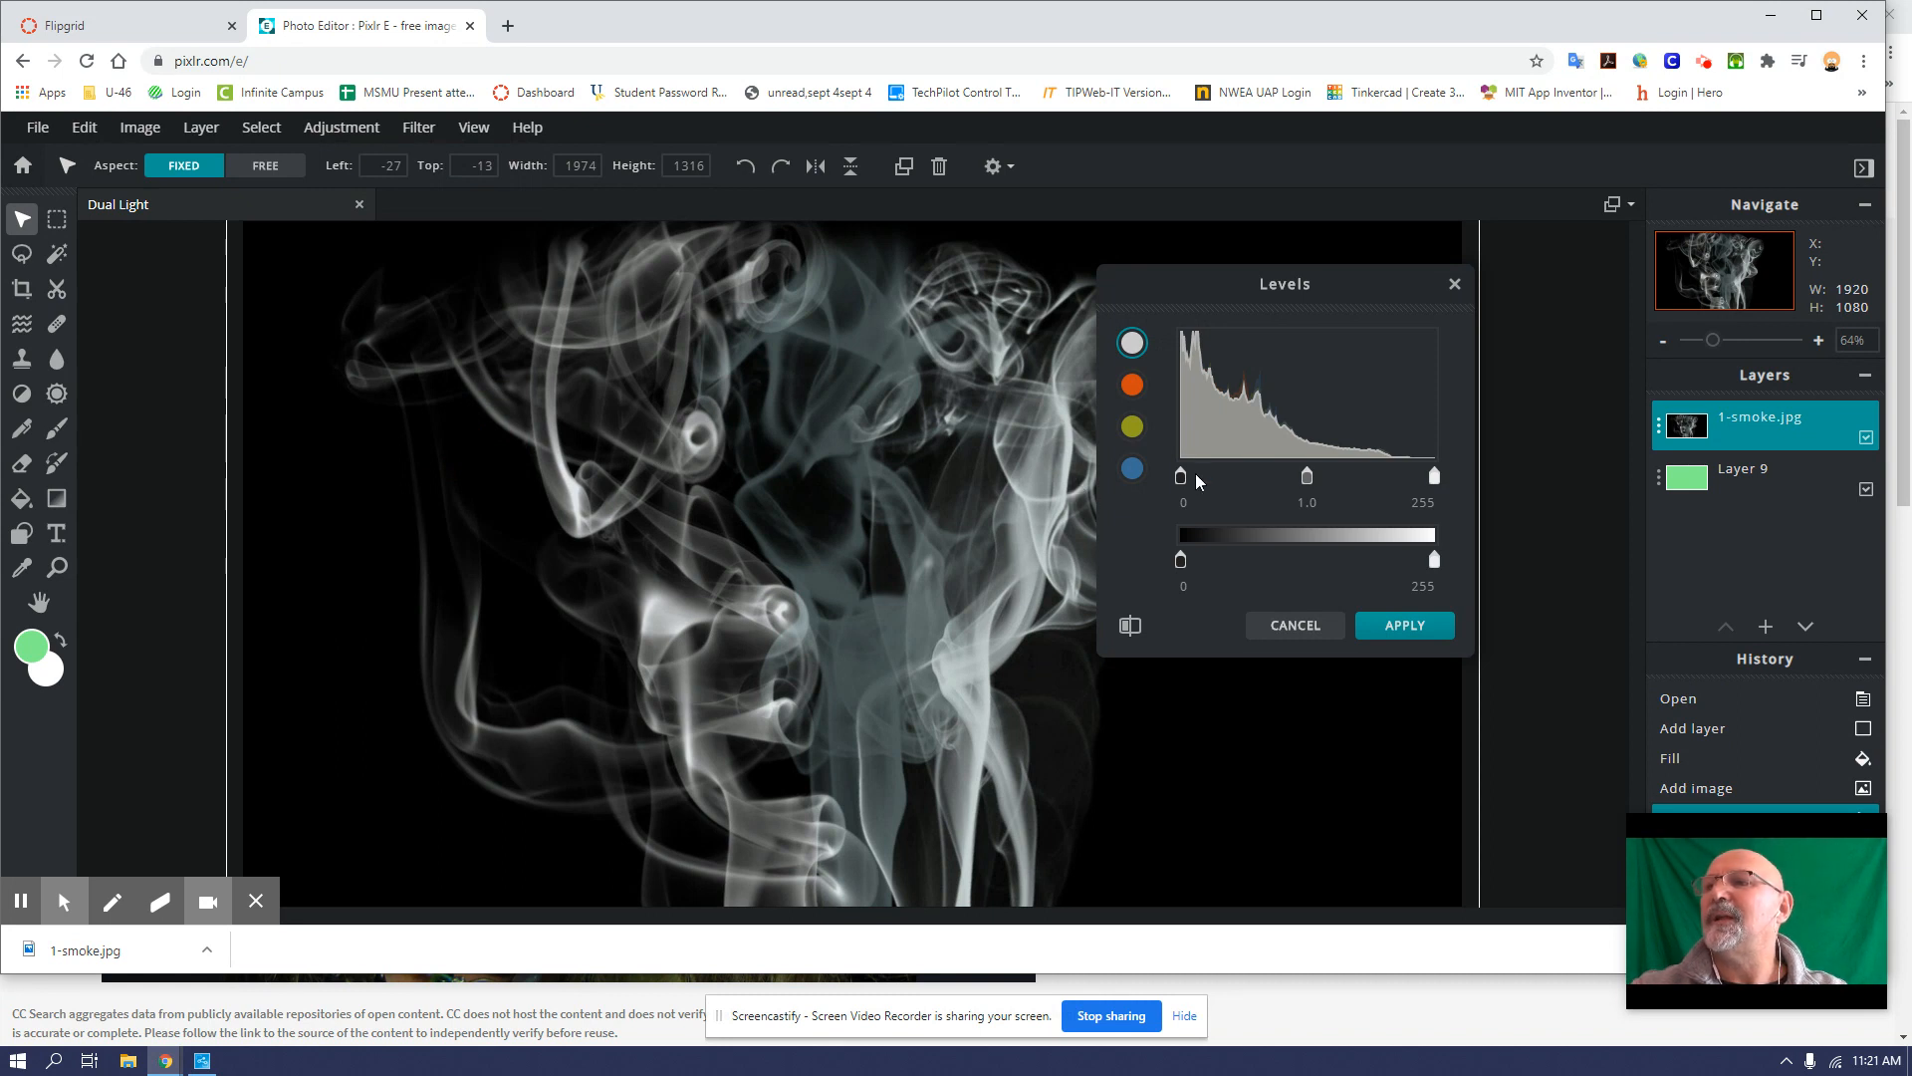
drag(1188, 485, 1198, 478)
drag(1314, 483, 1292, 485)
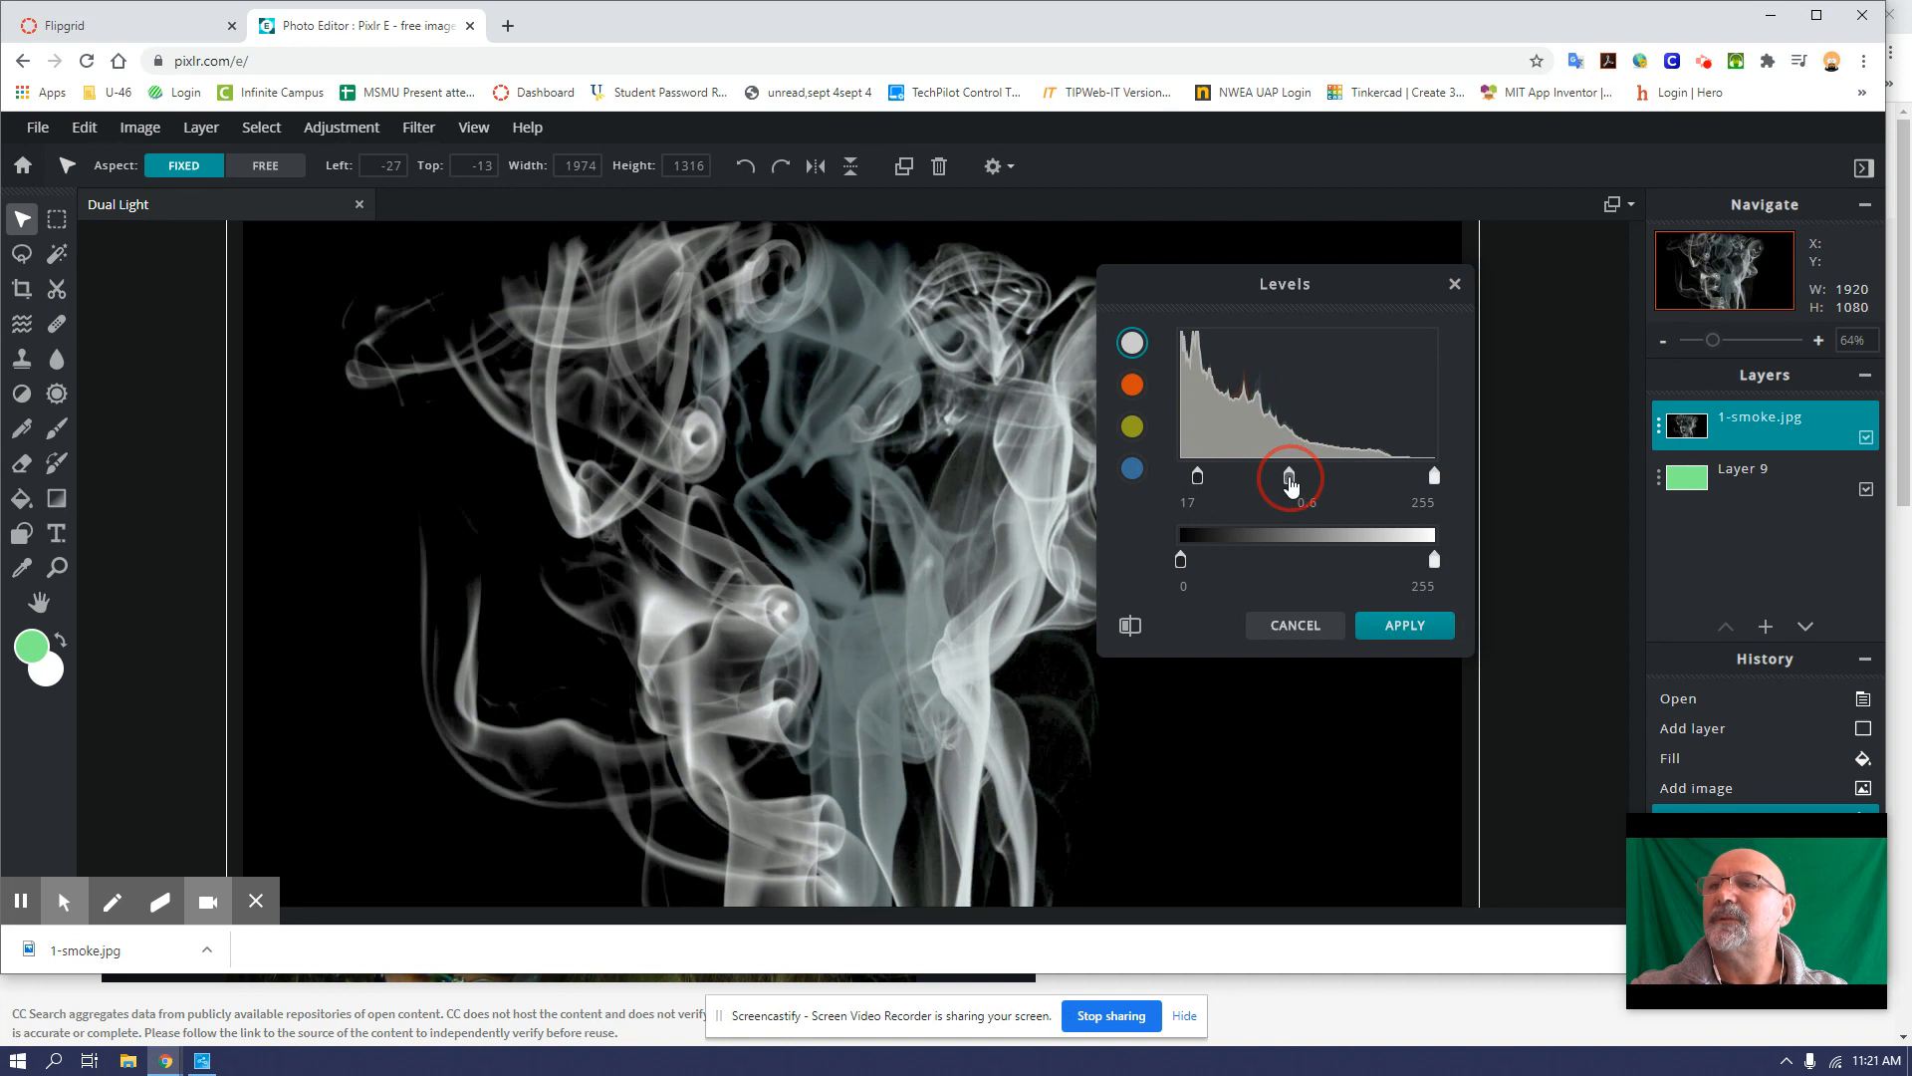
click(1398, 629)
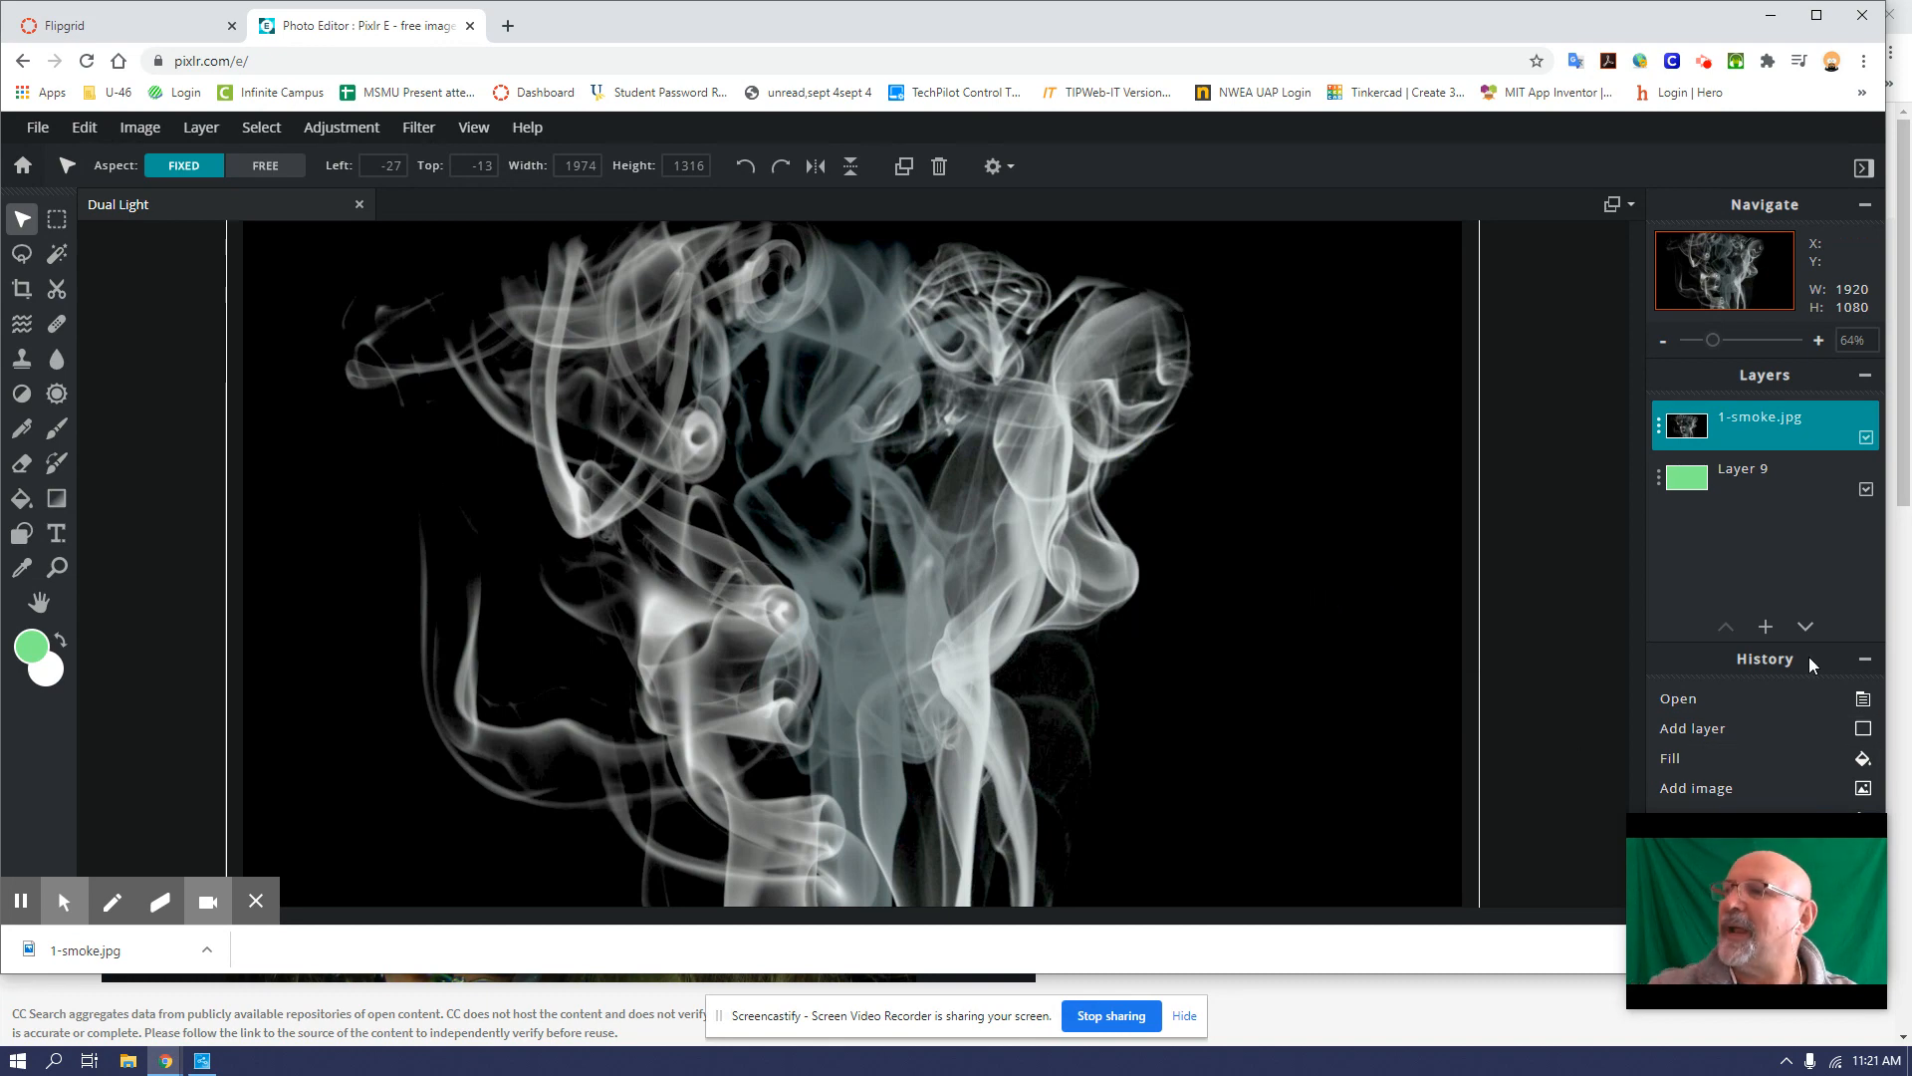
Step: Add 1 woman.png as an image layer, enlarge it to about 766 by 1149, and centre it over the smoke
click(1766, 627)
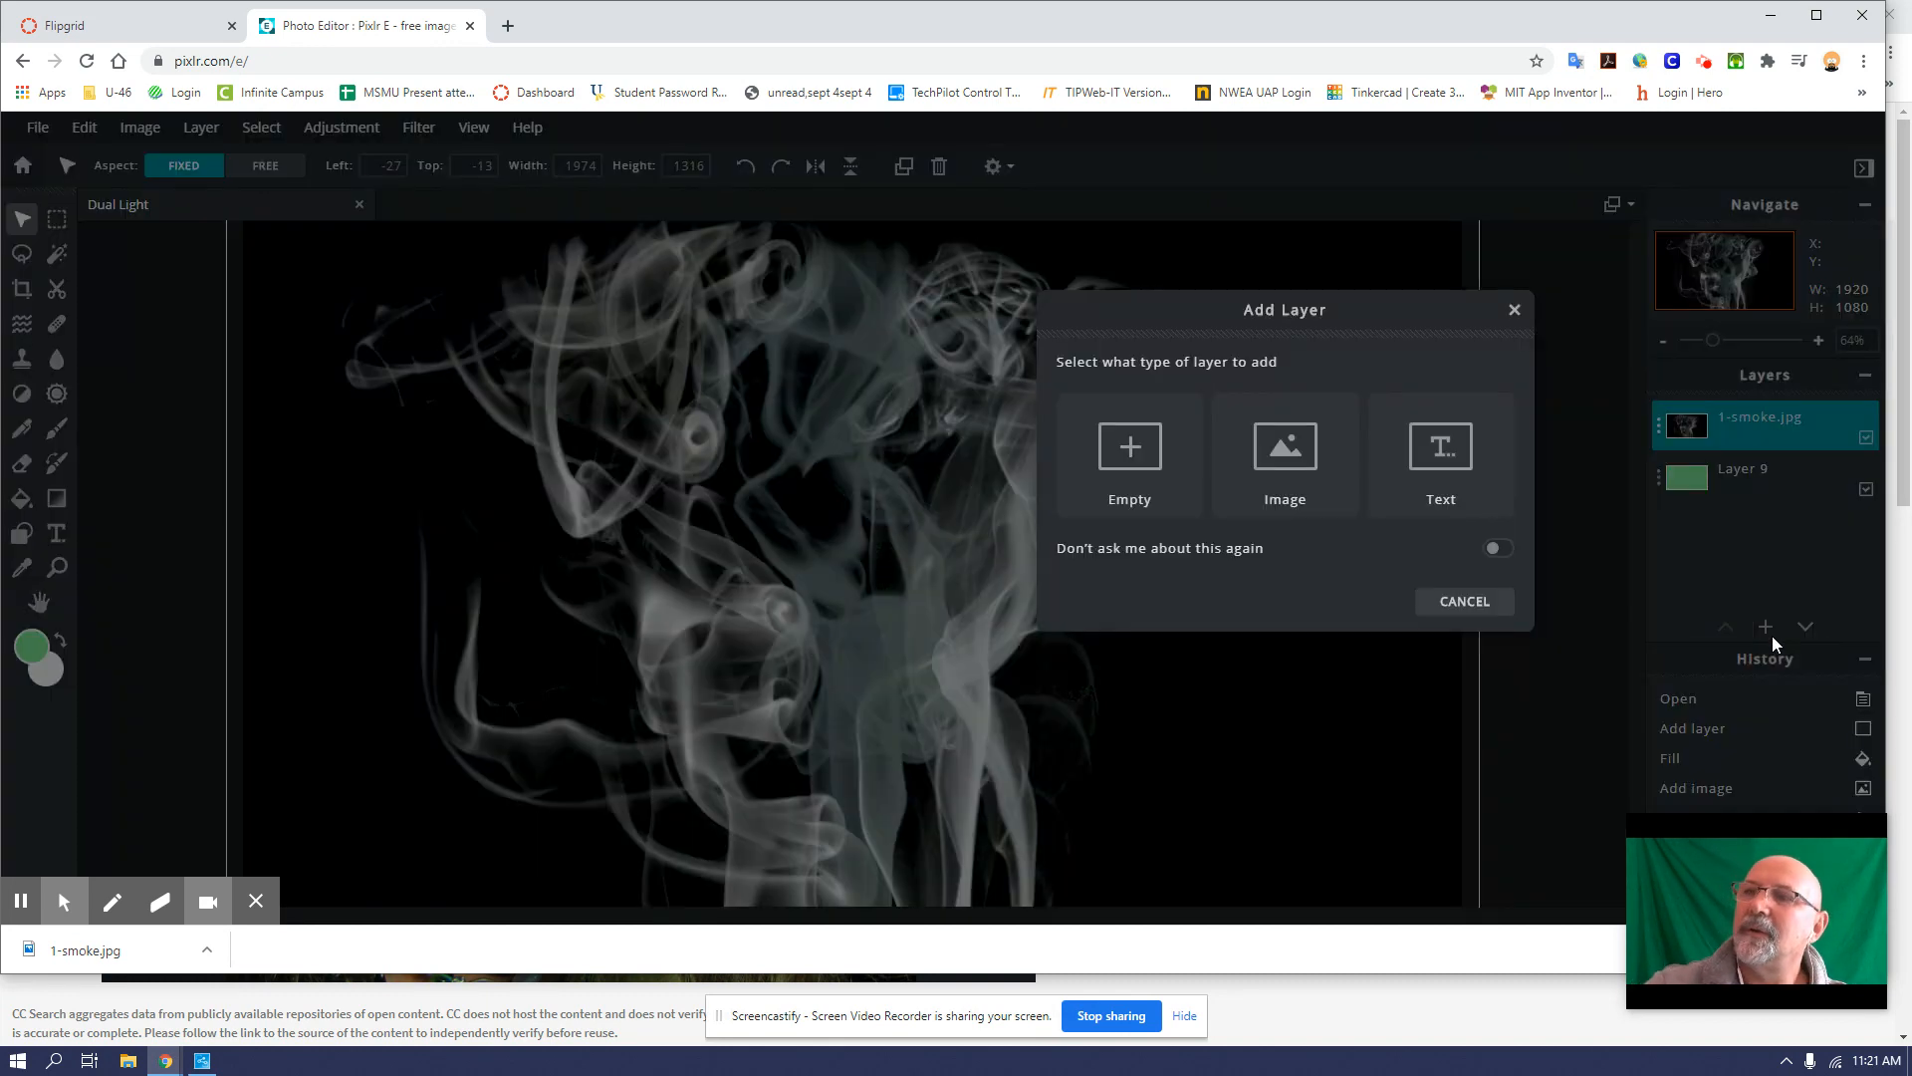
click(1281, 468)
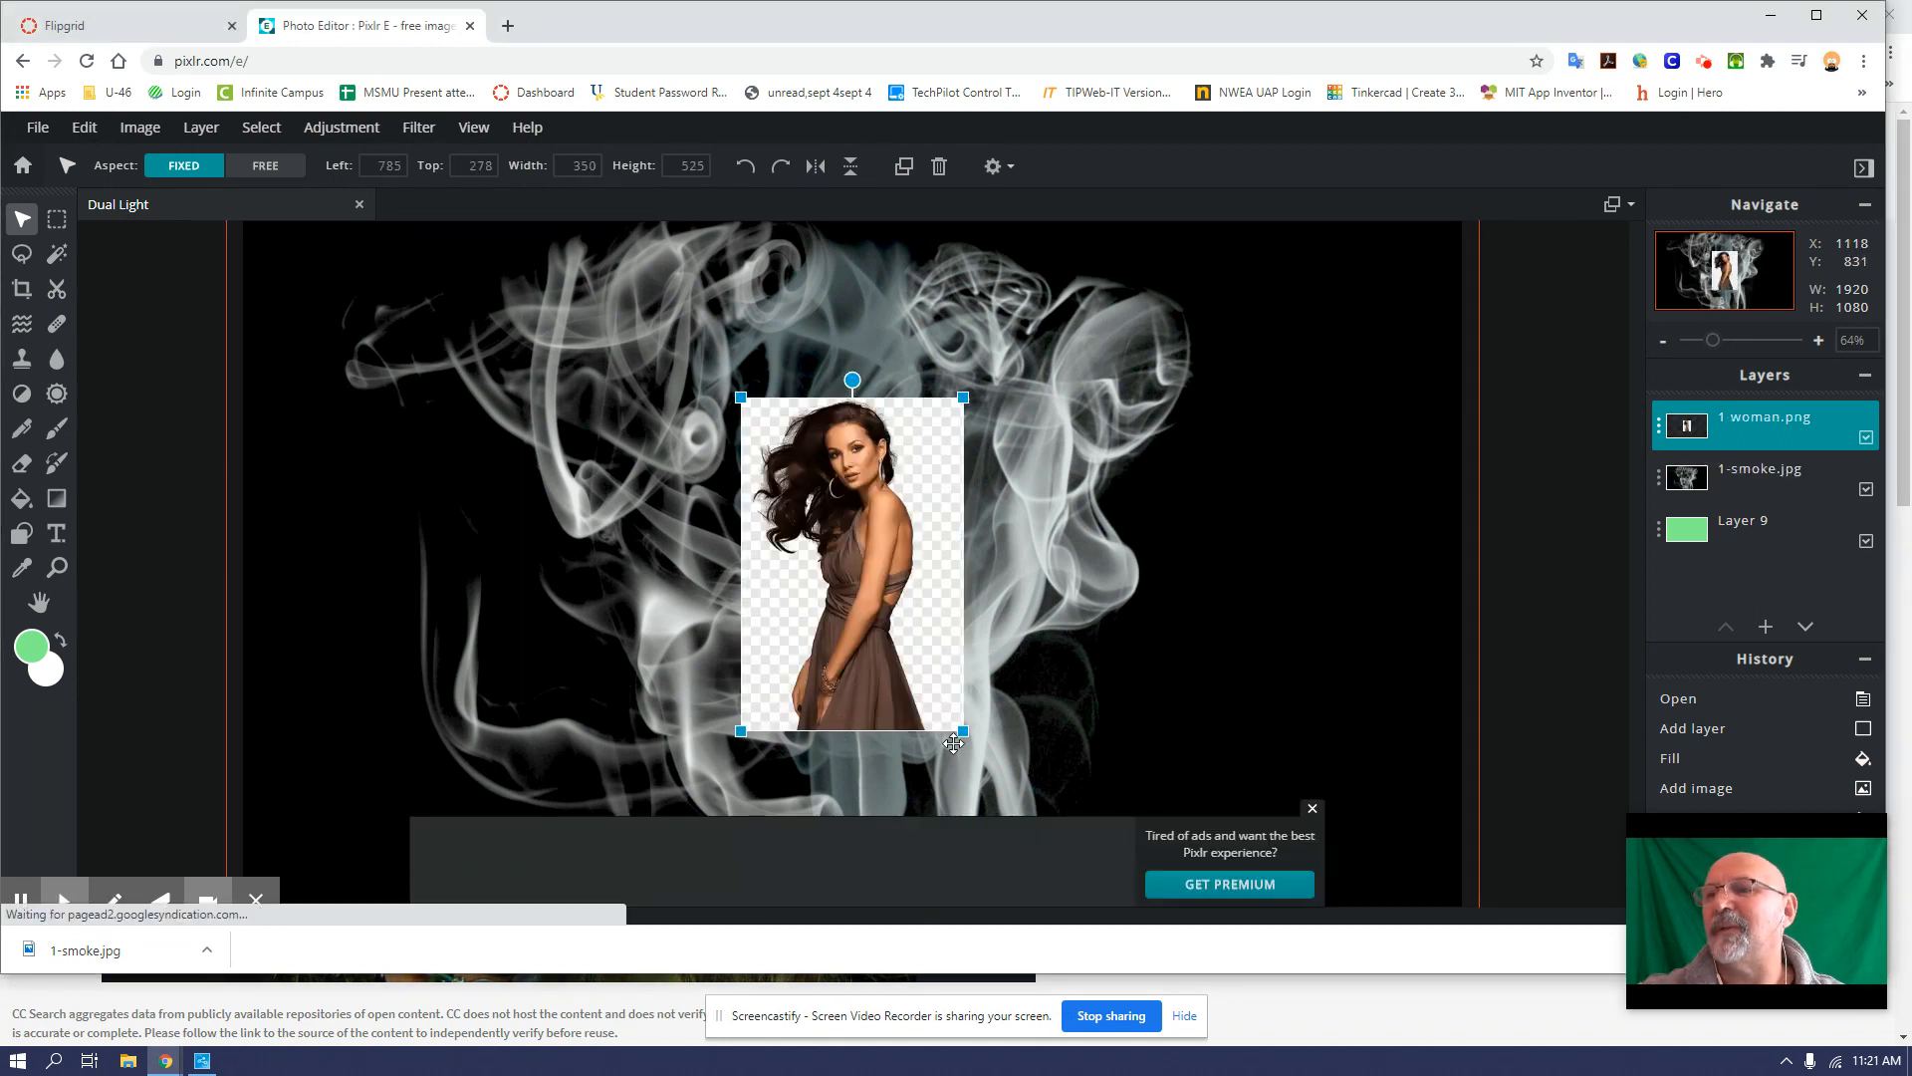
drag(963, 731, 1026, 852)
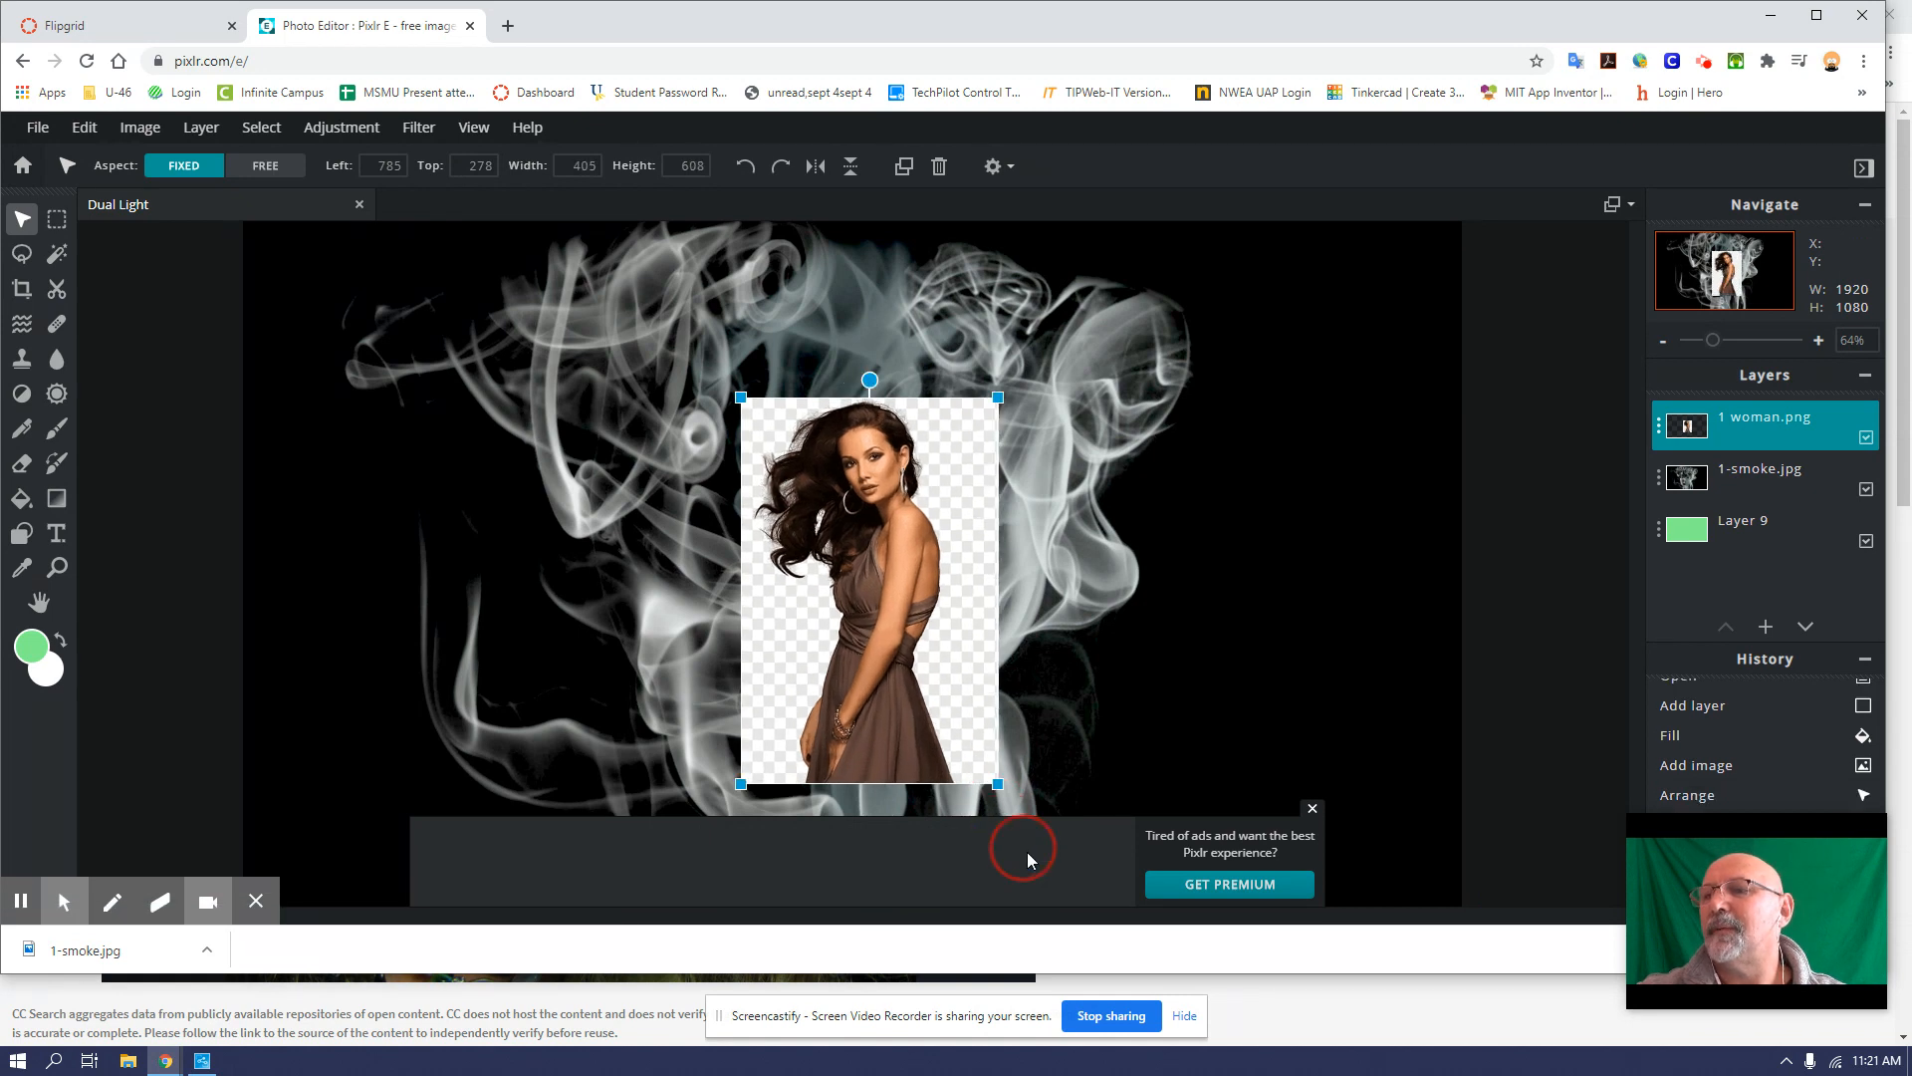
drag(997, 785, 1041, 835)
drag(1032, 396, 1264, 141)
drag(1101, 312, 961, 424)
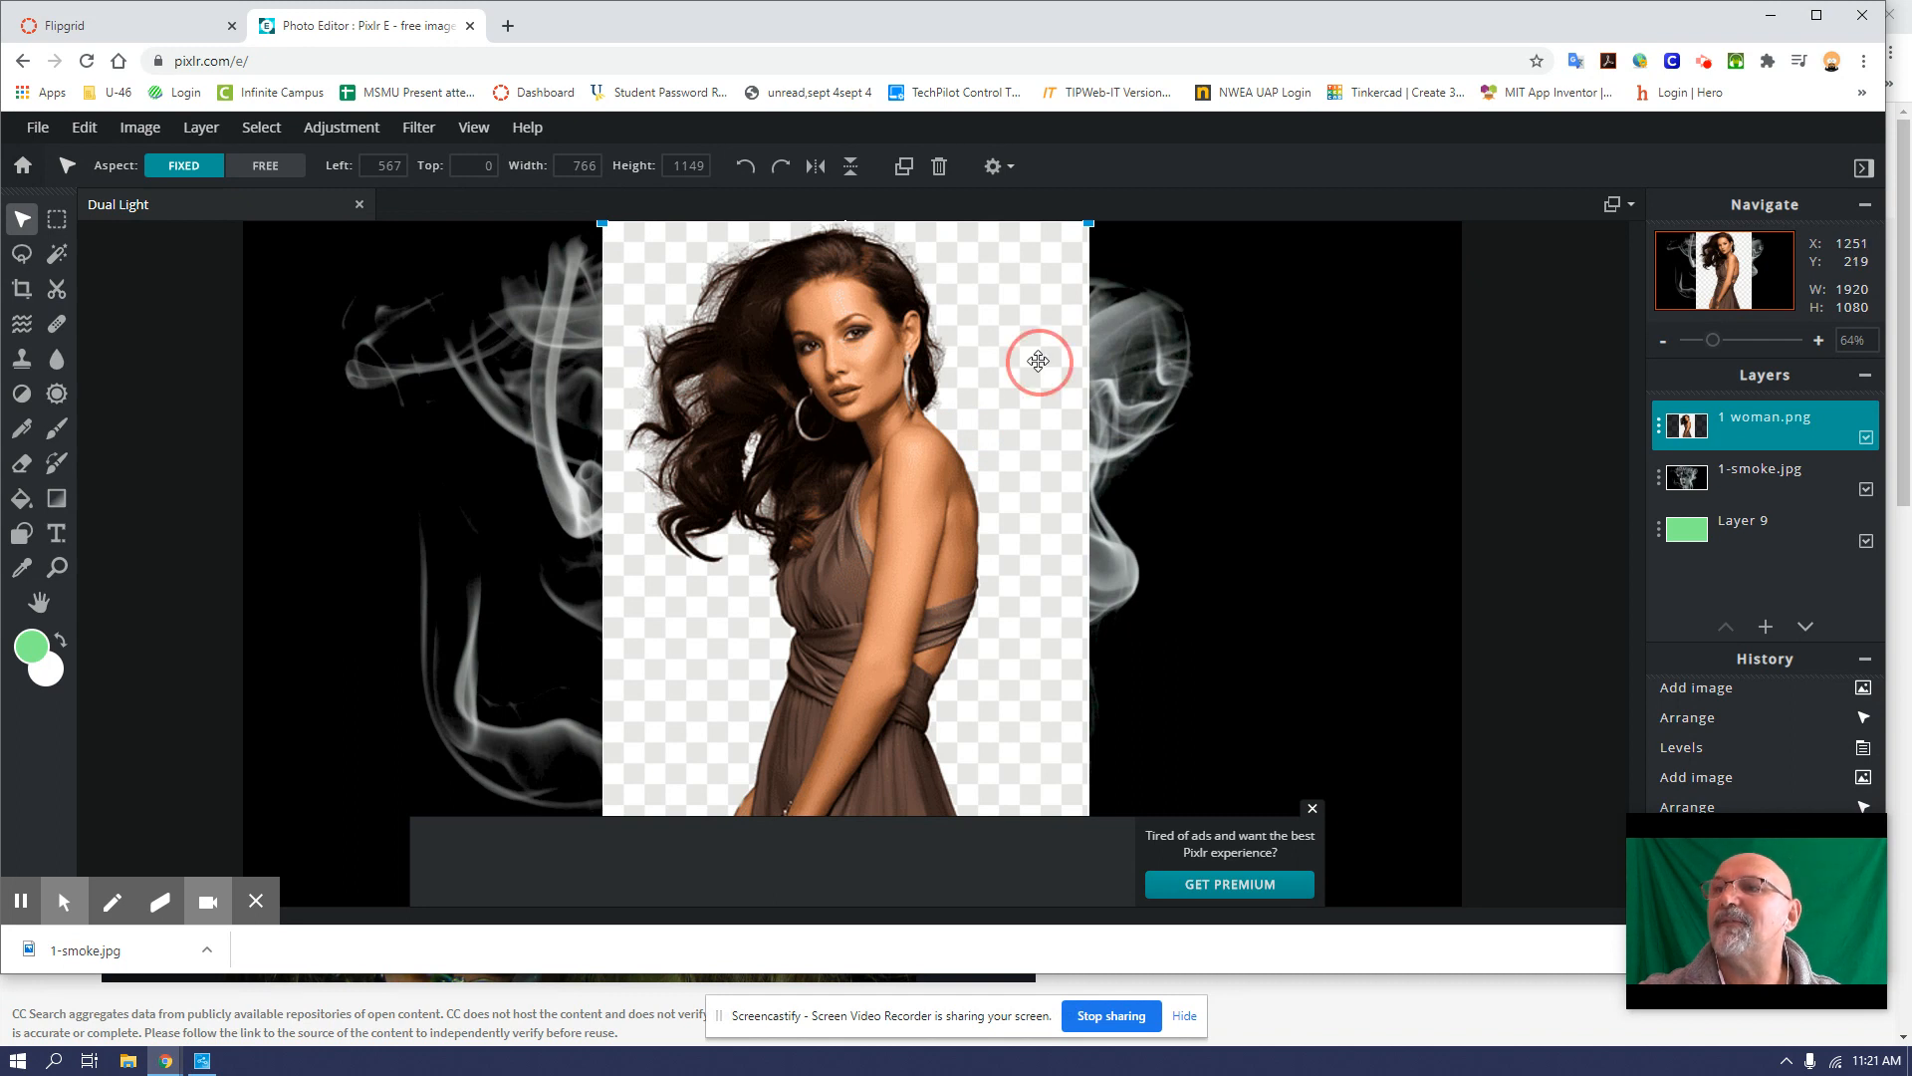
Step: Select the checkered background around the woman with the Wand tool, delete it, and clear the selection
click(57, 252)
click(966, 270)
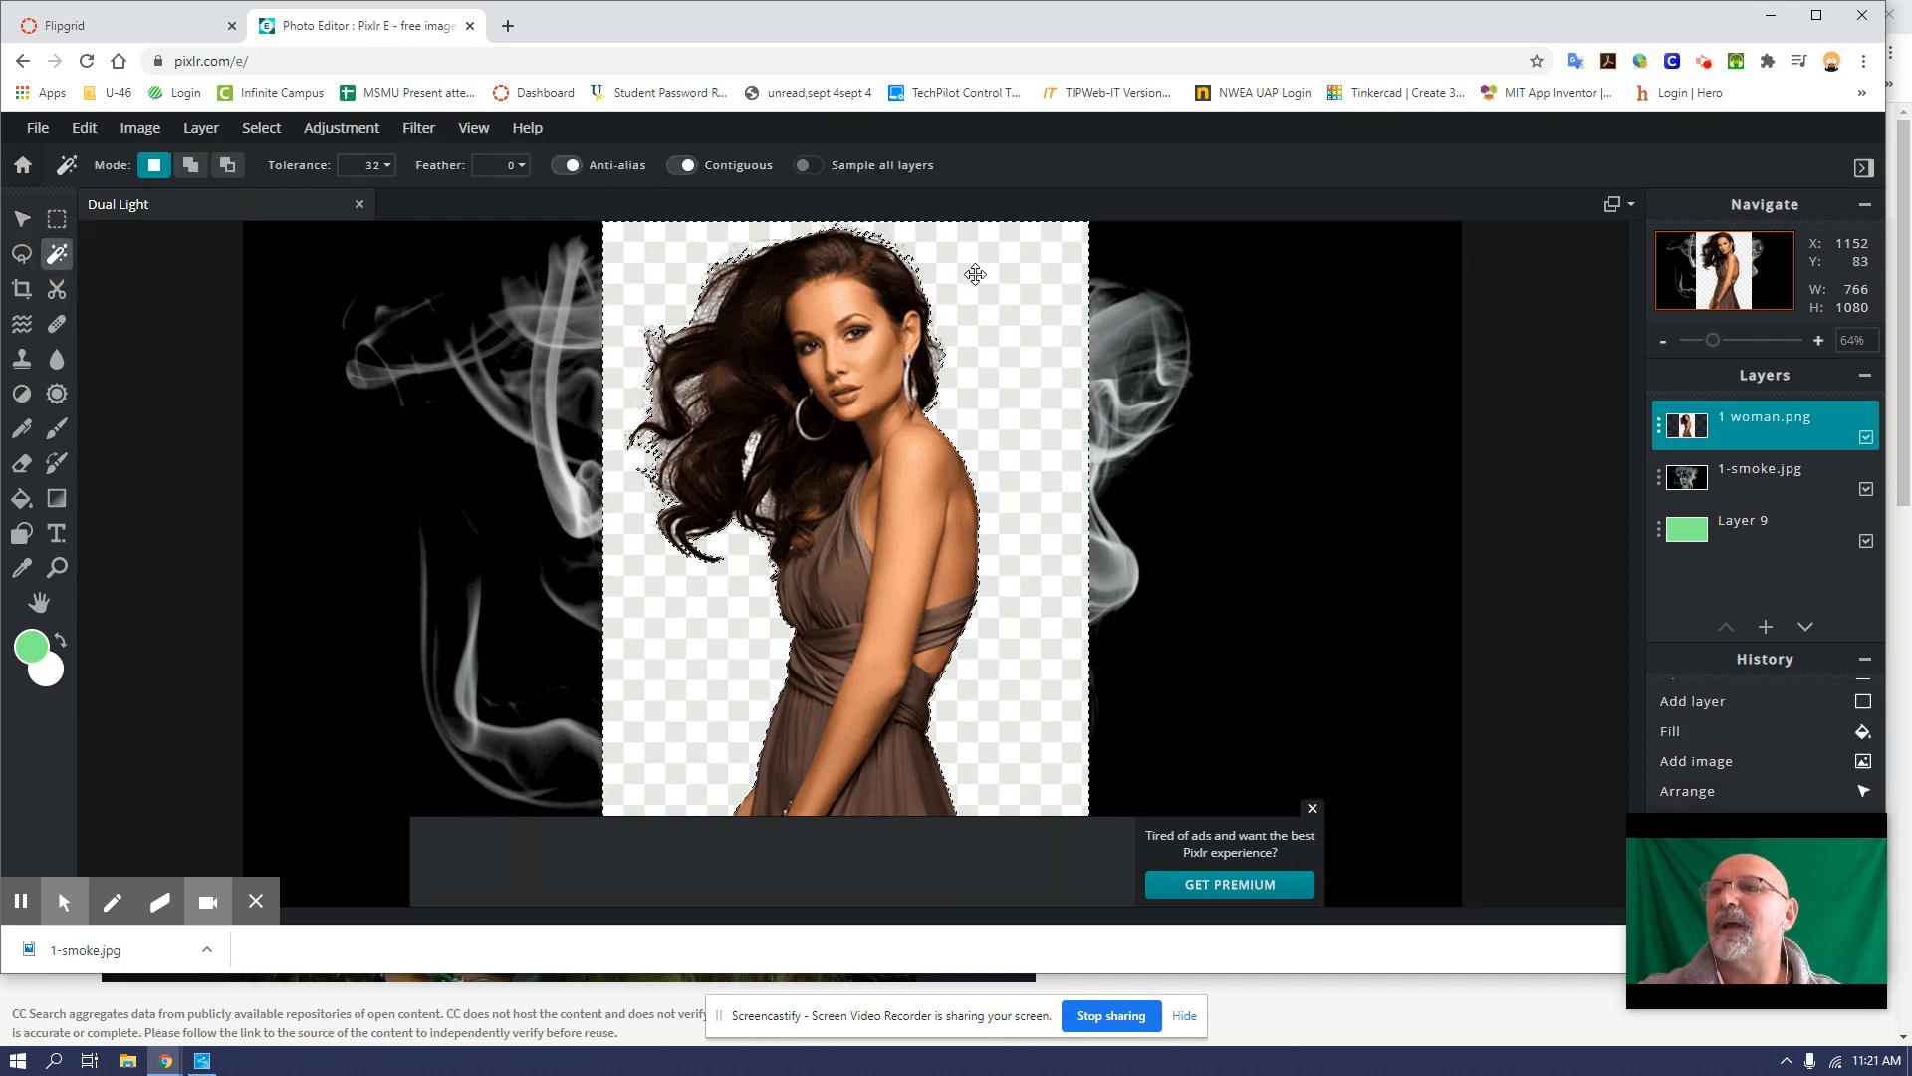
key(Delete)
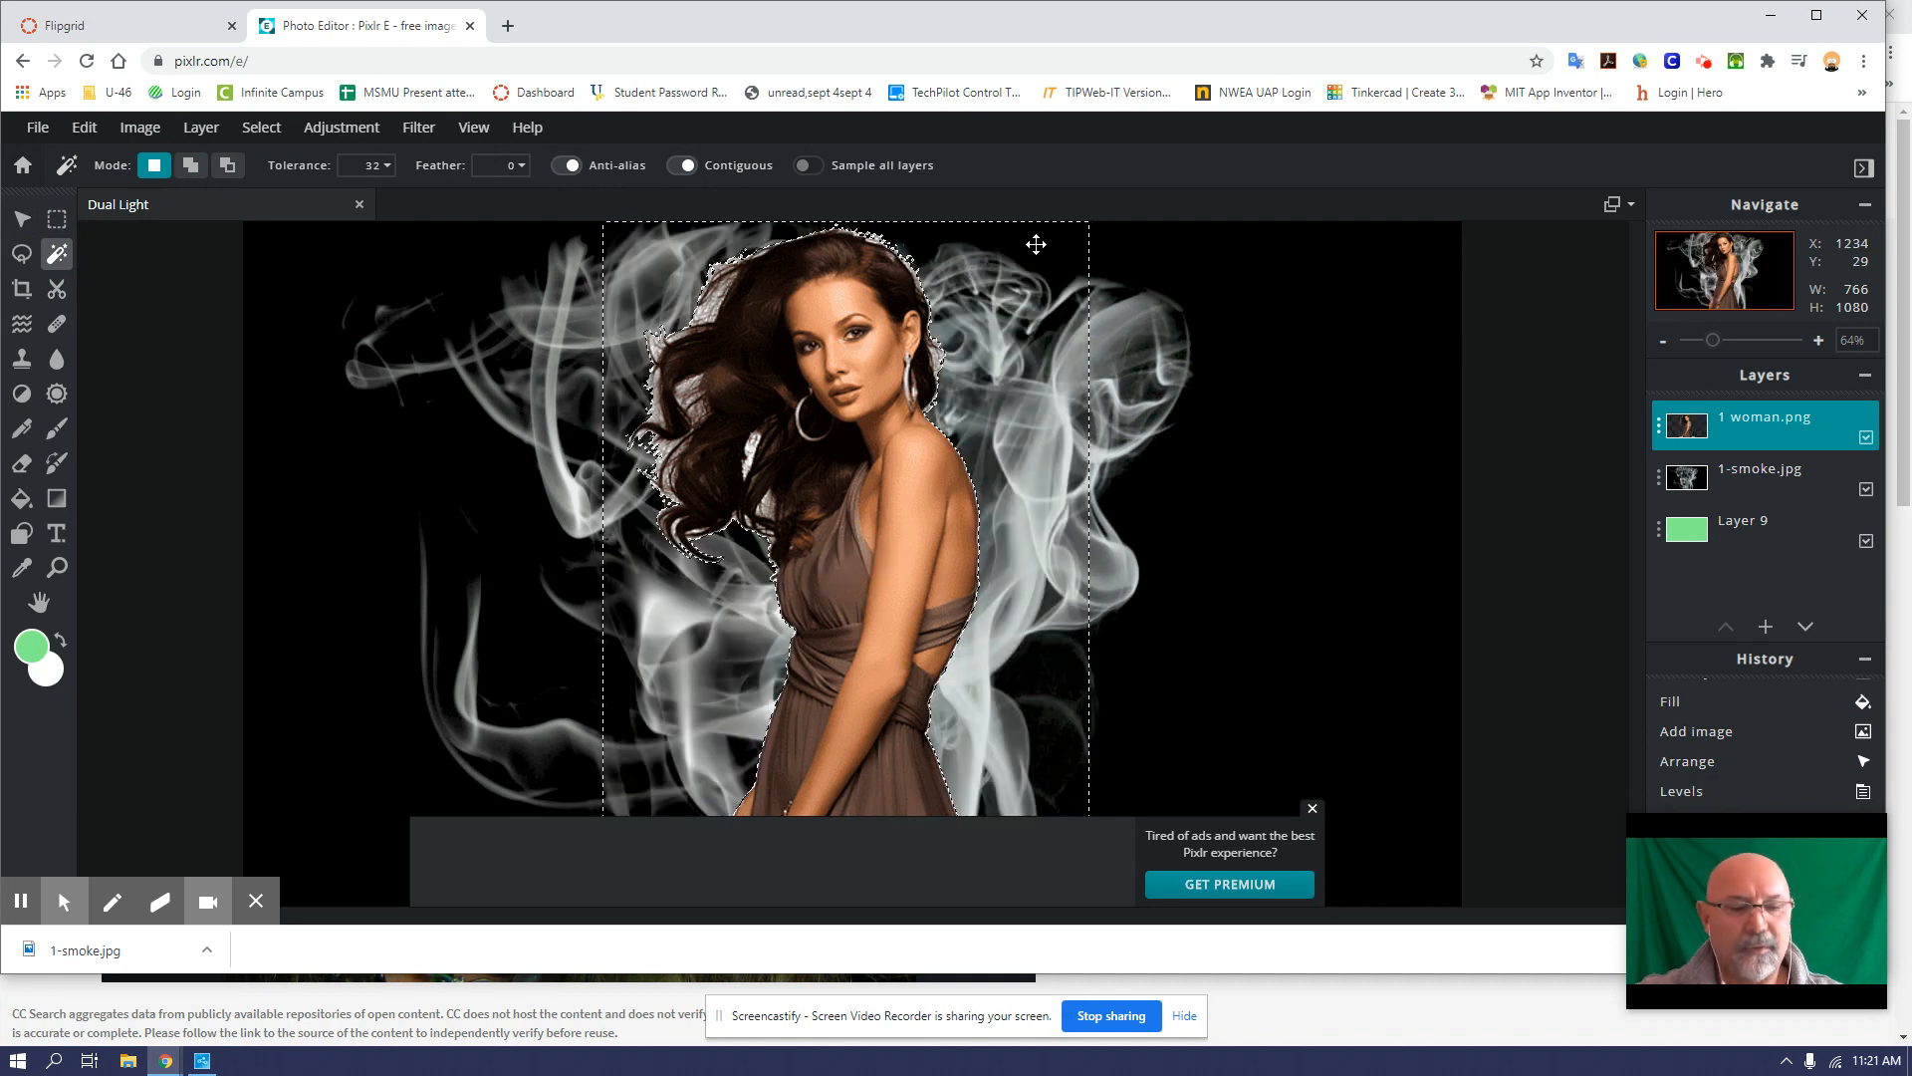
key(alt)
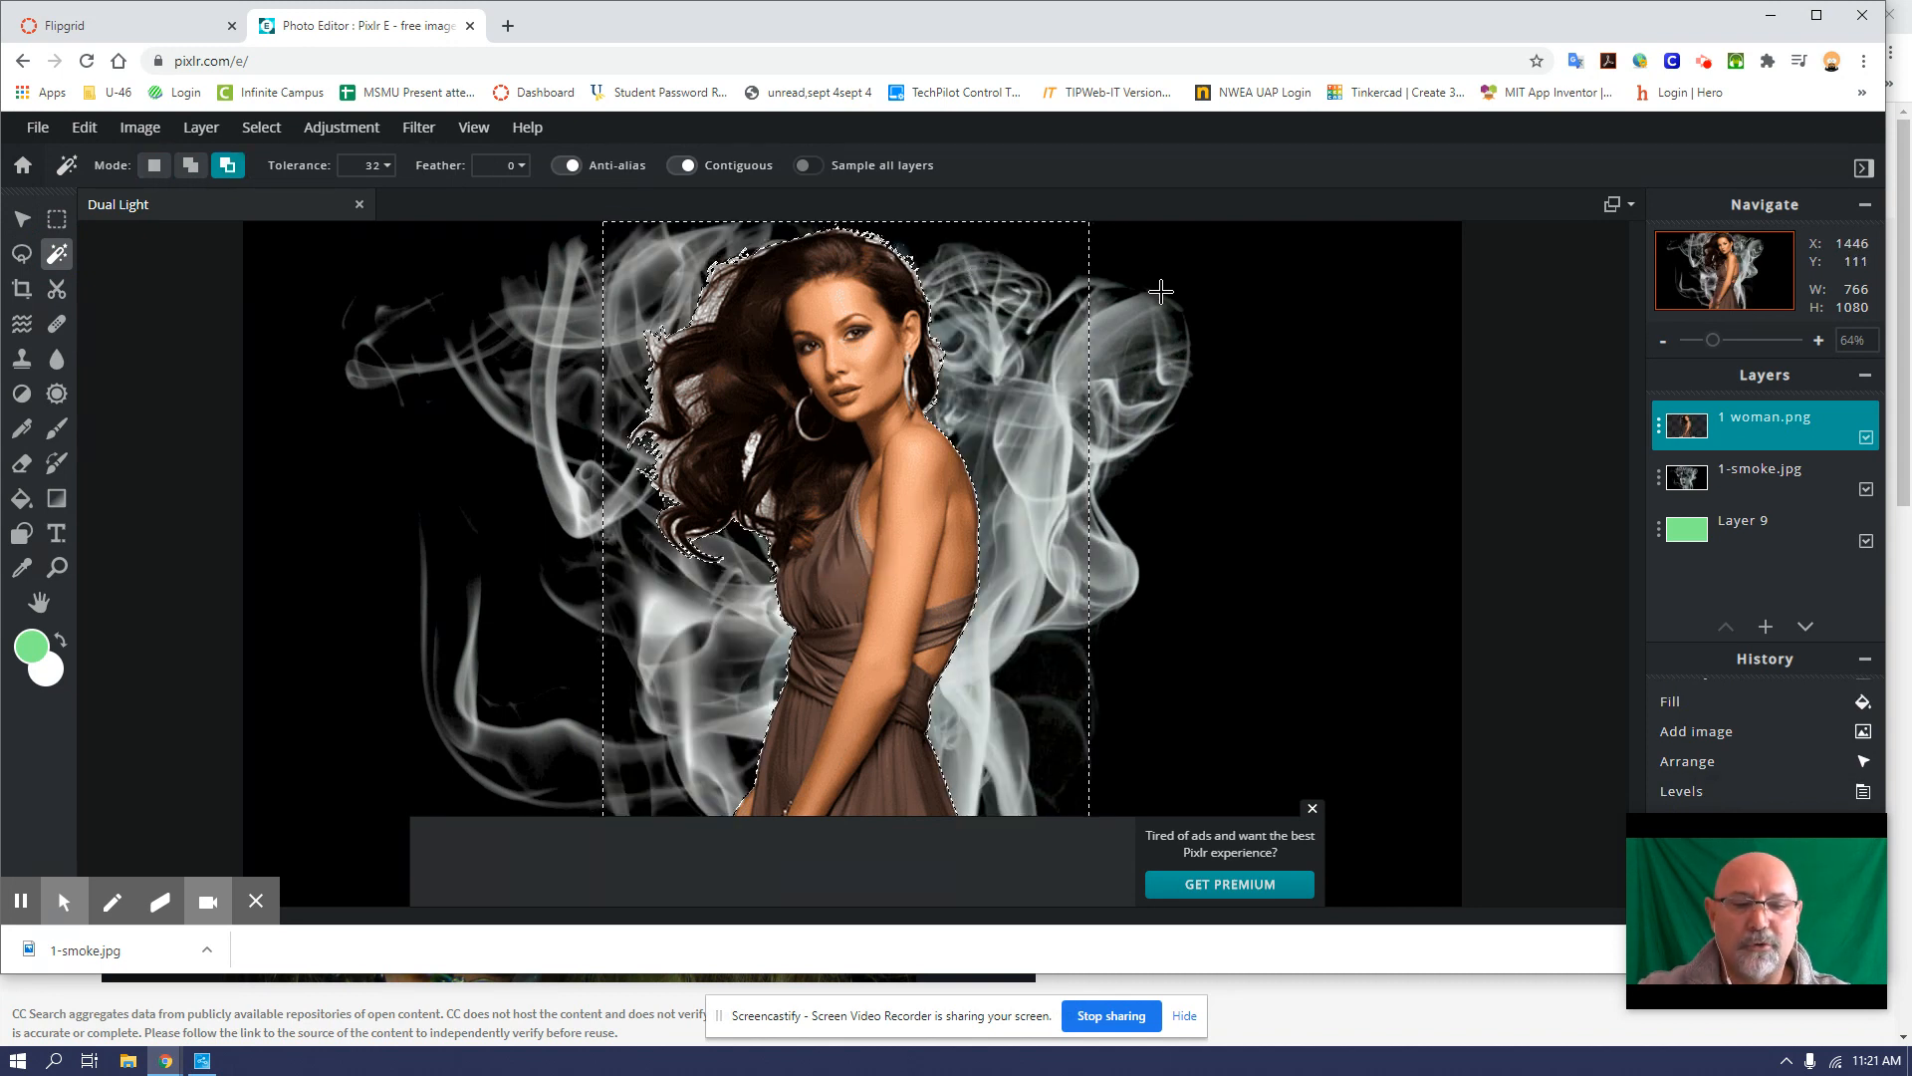
key(ctrl+d)
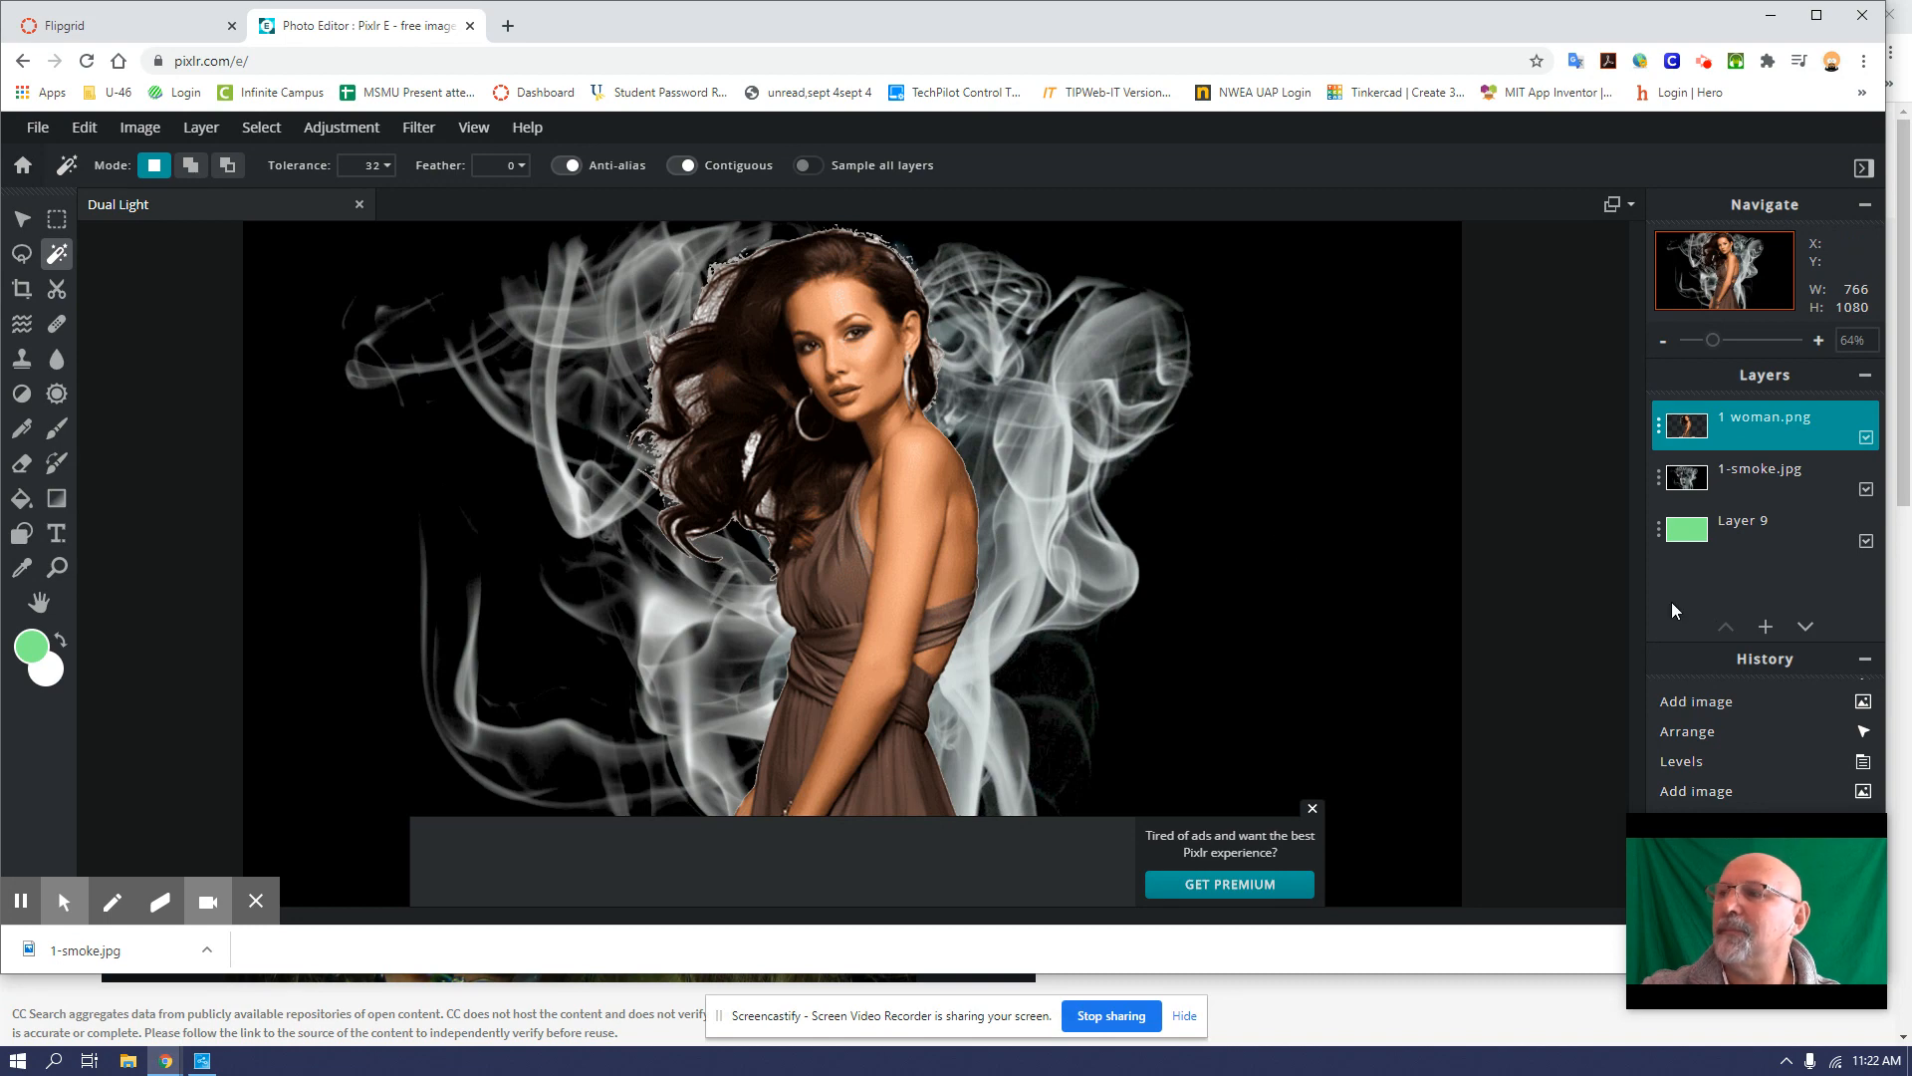
Step: Add an empty layer above the woman and choose the green-yellow-red preset for the Gradient tool
click(1766, 628)
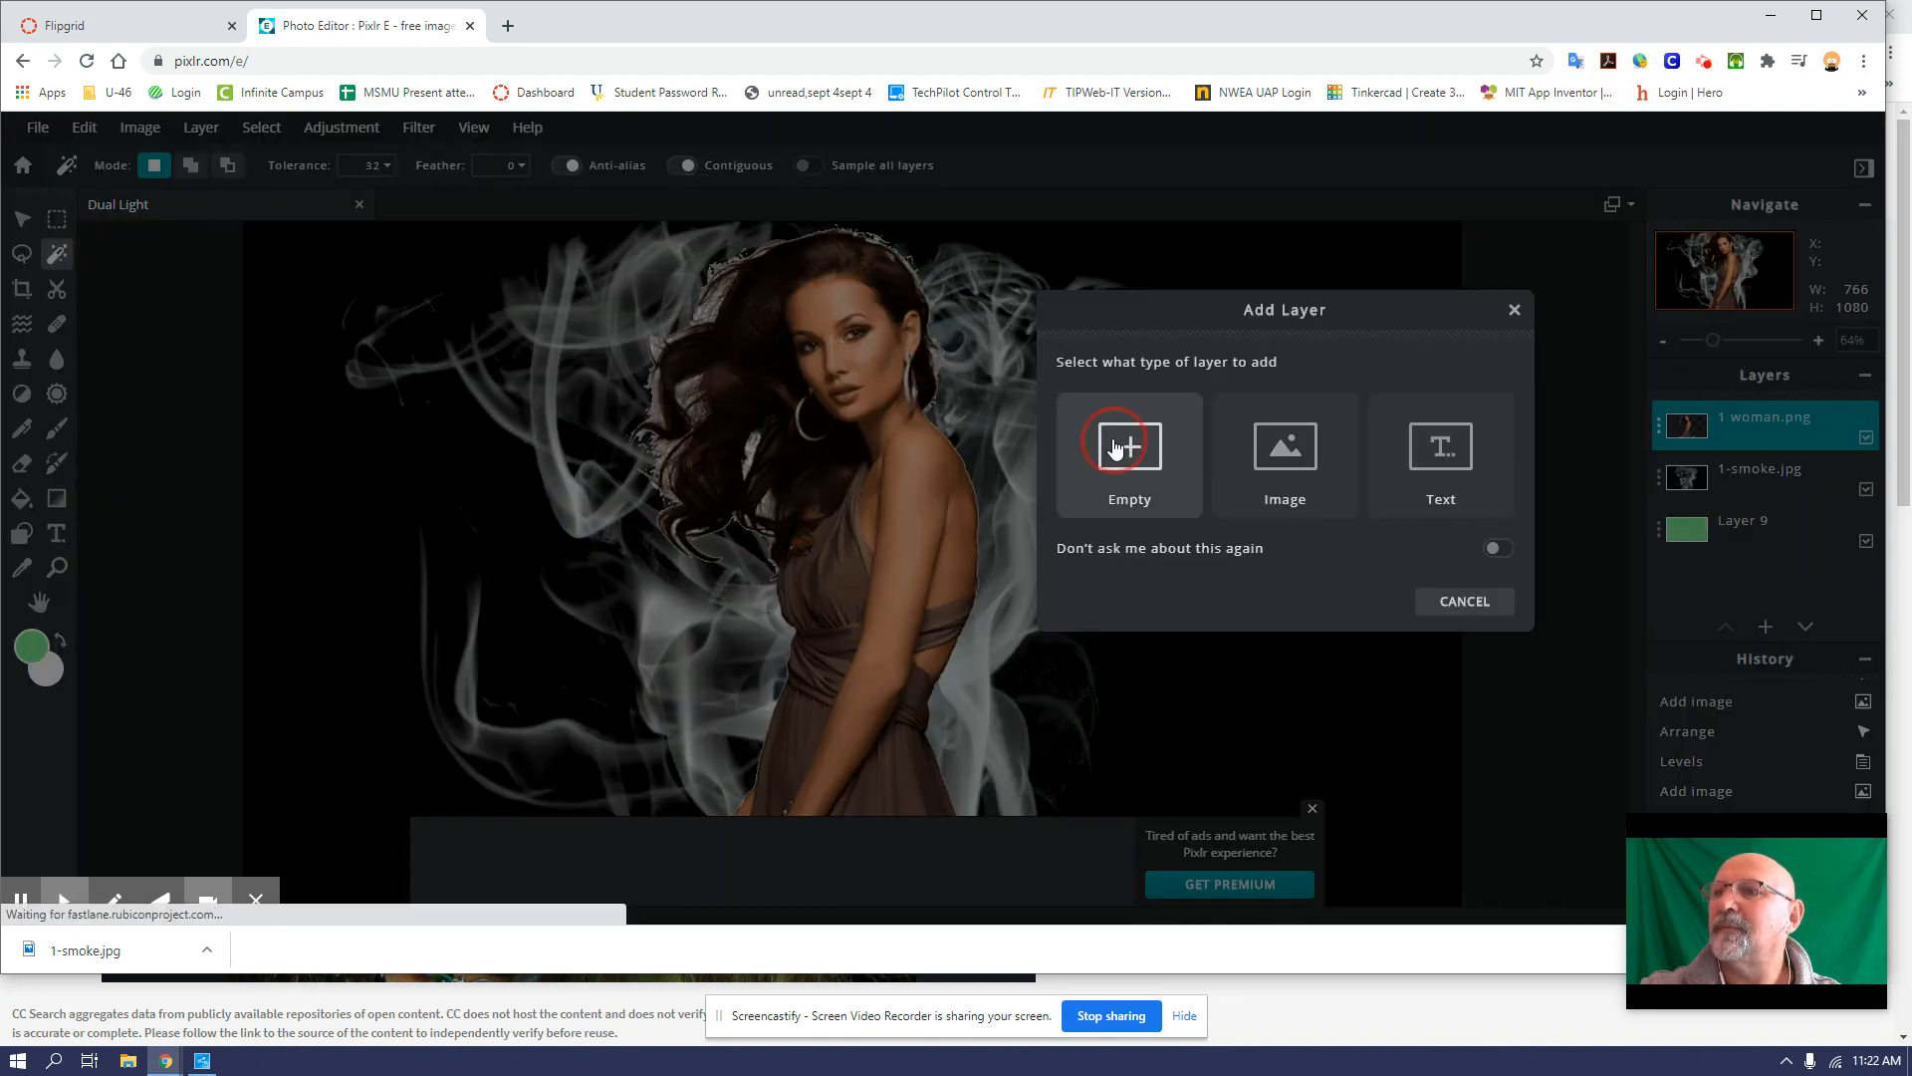
click(1128, 431)
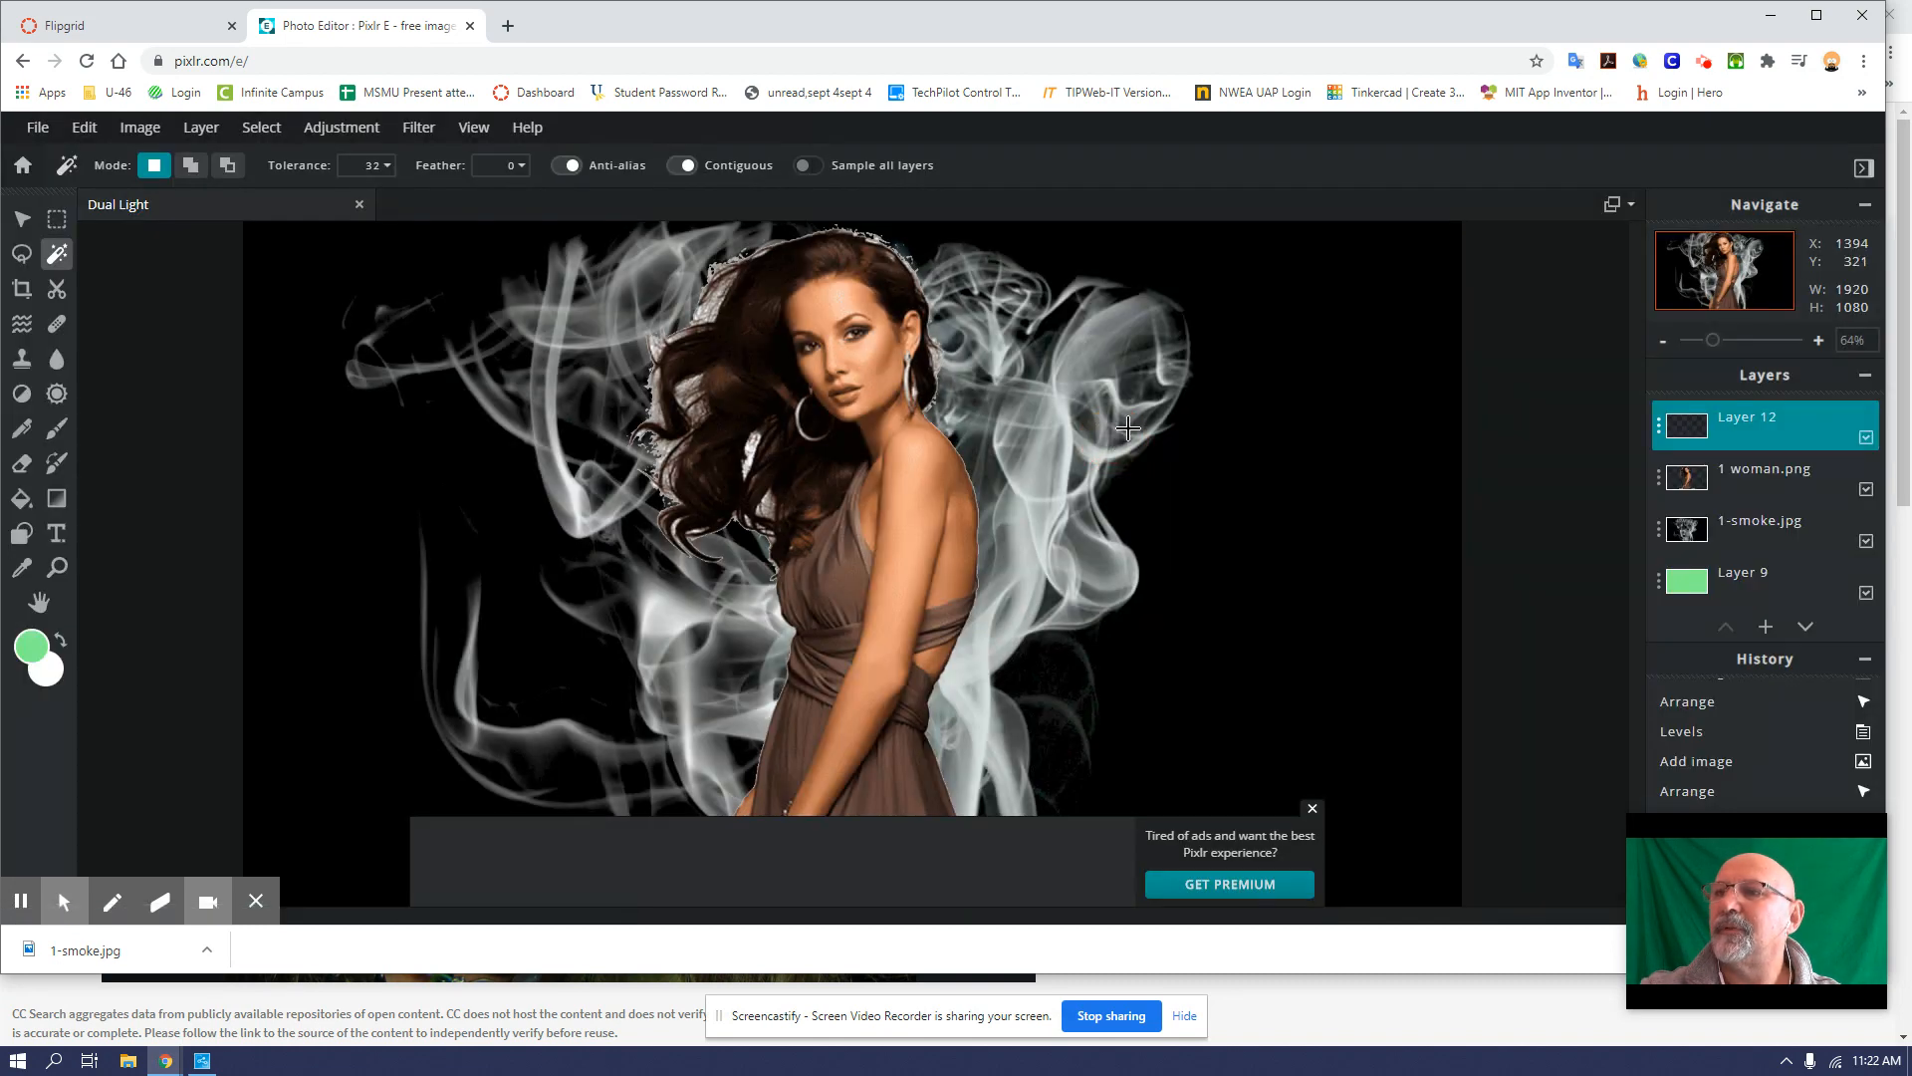
click(58, 499)
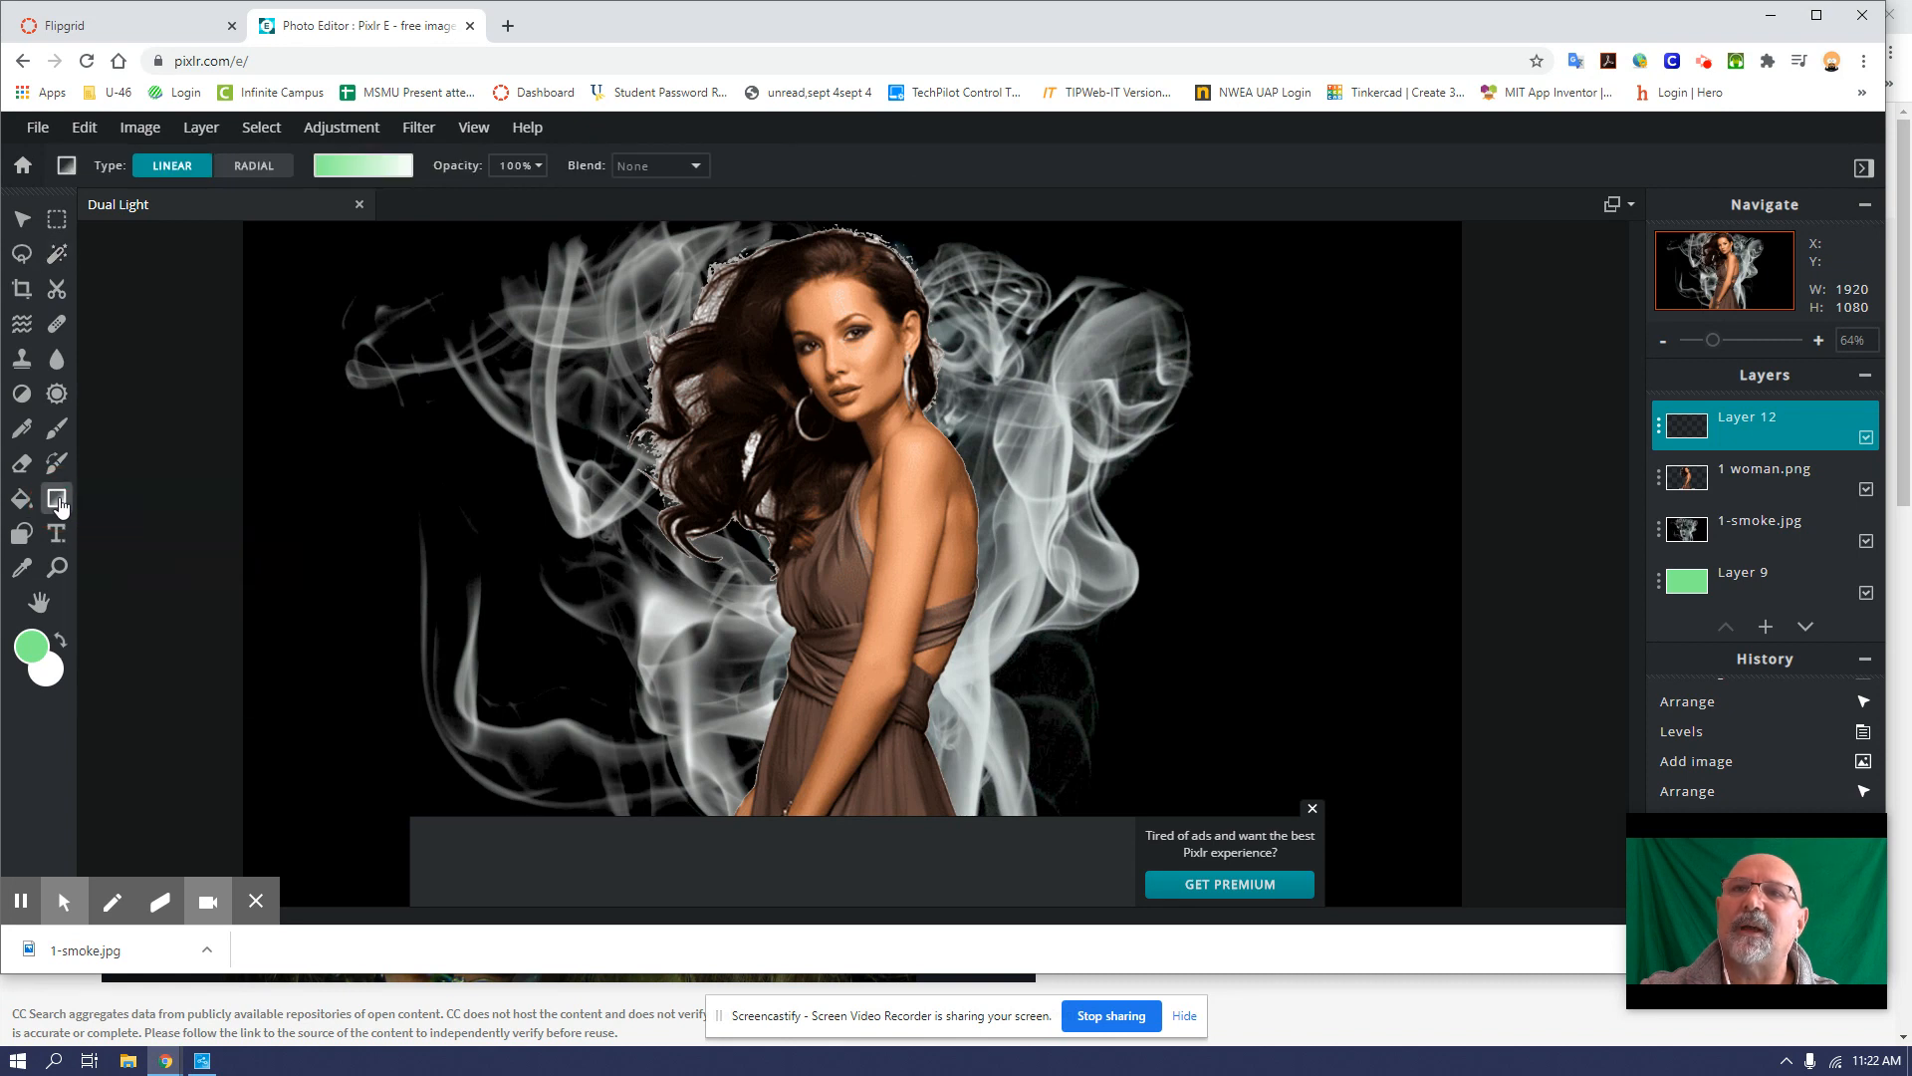
click(384, 169)
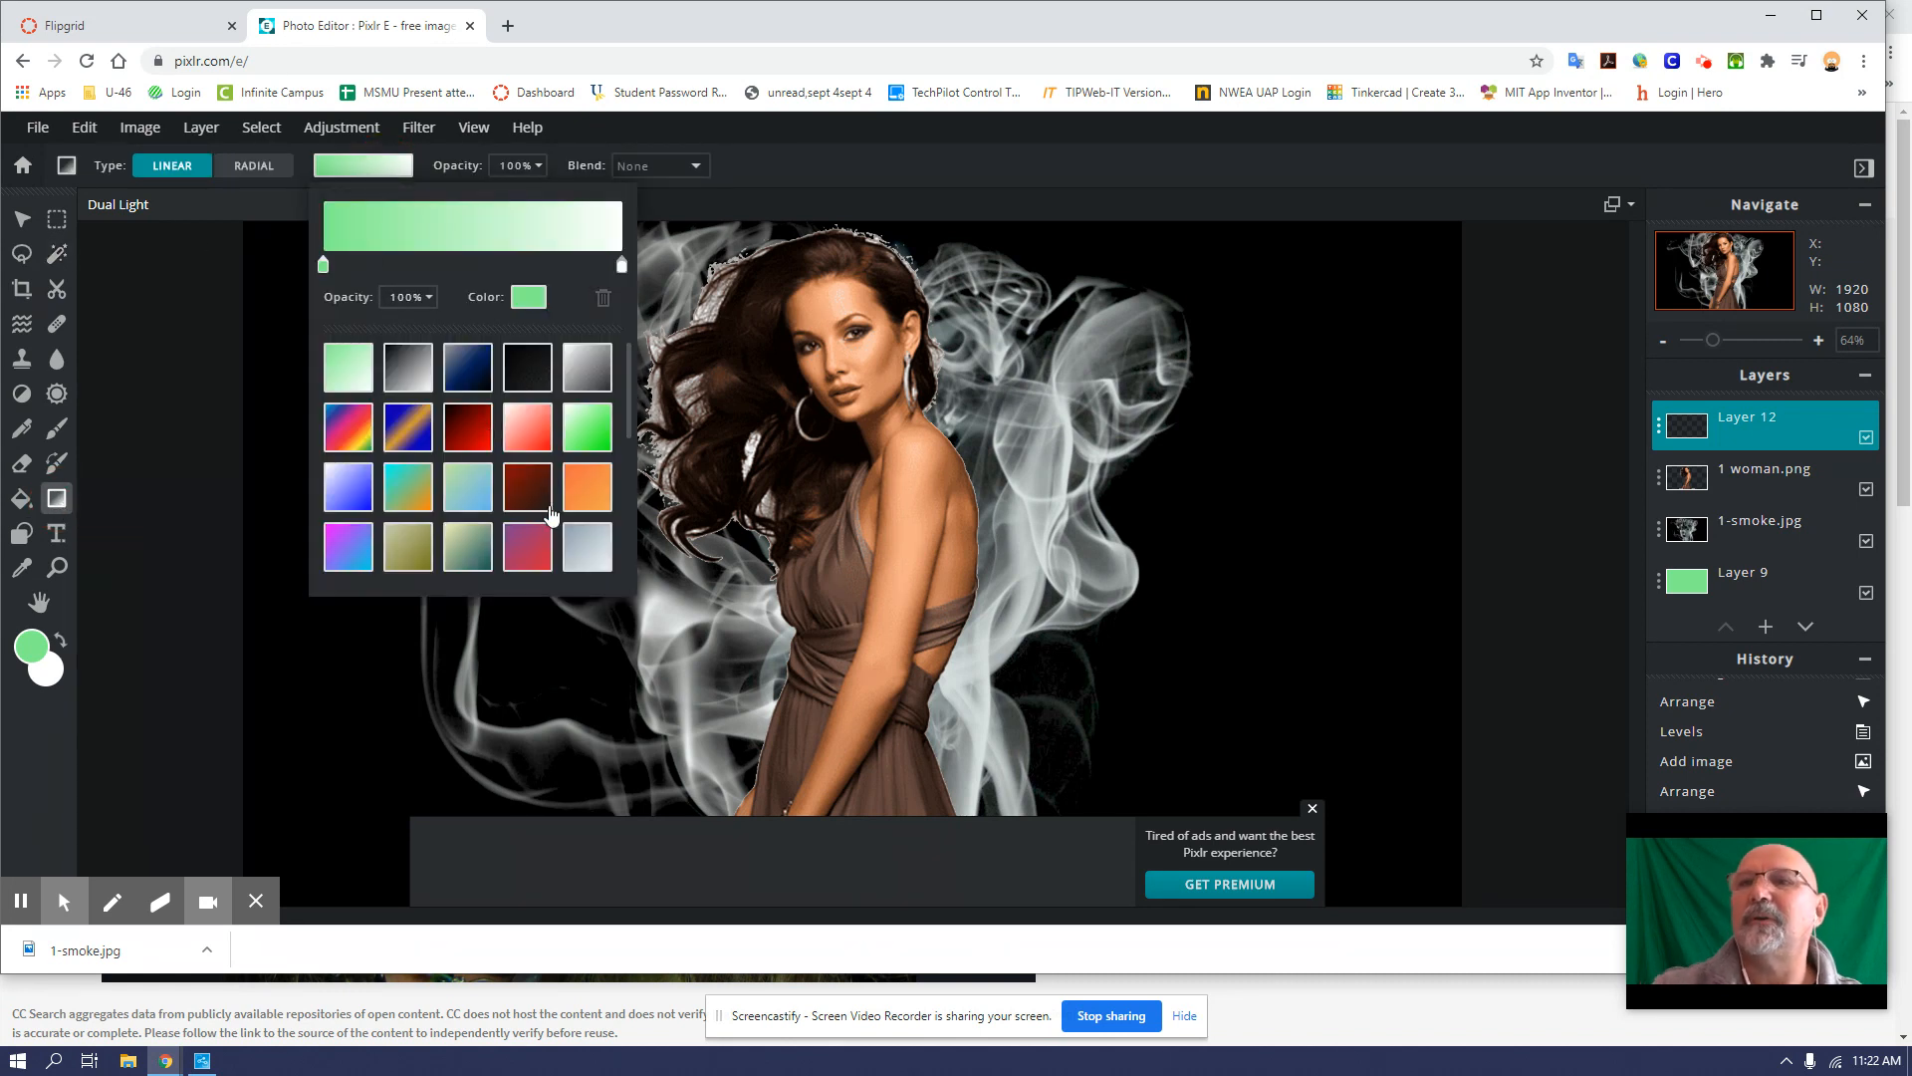
drag(629, 400, 627, 563)
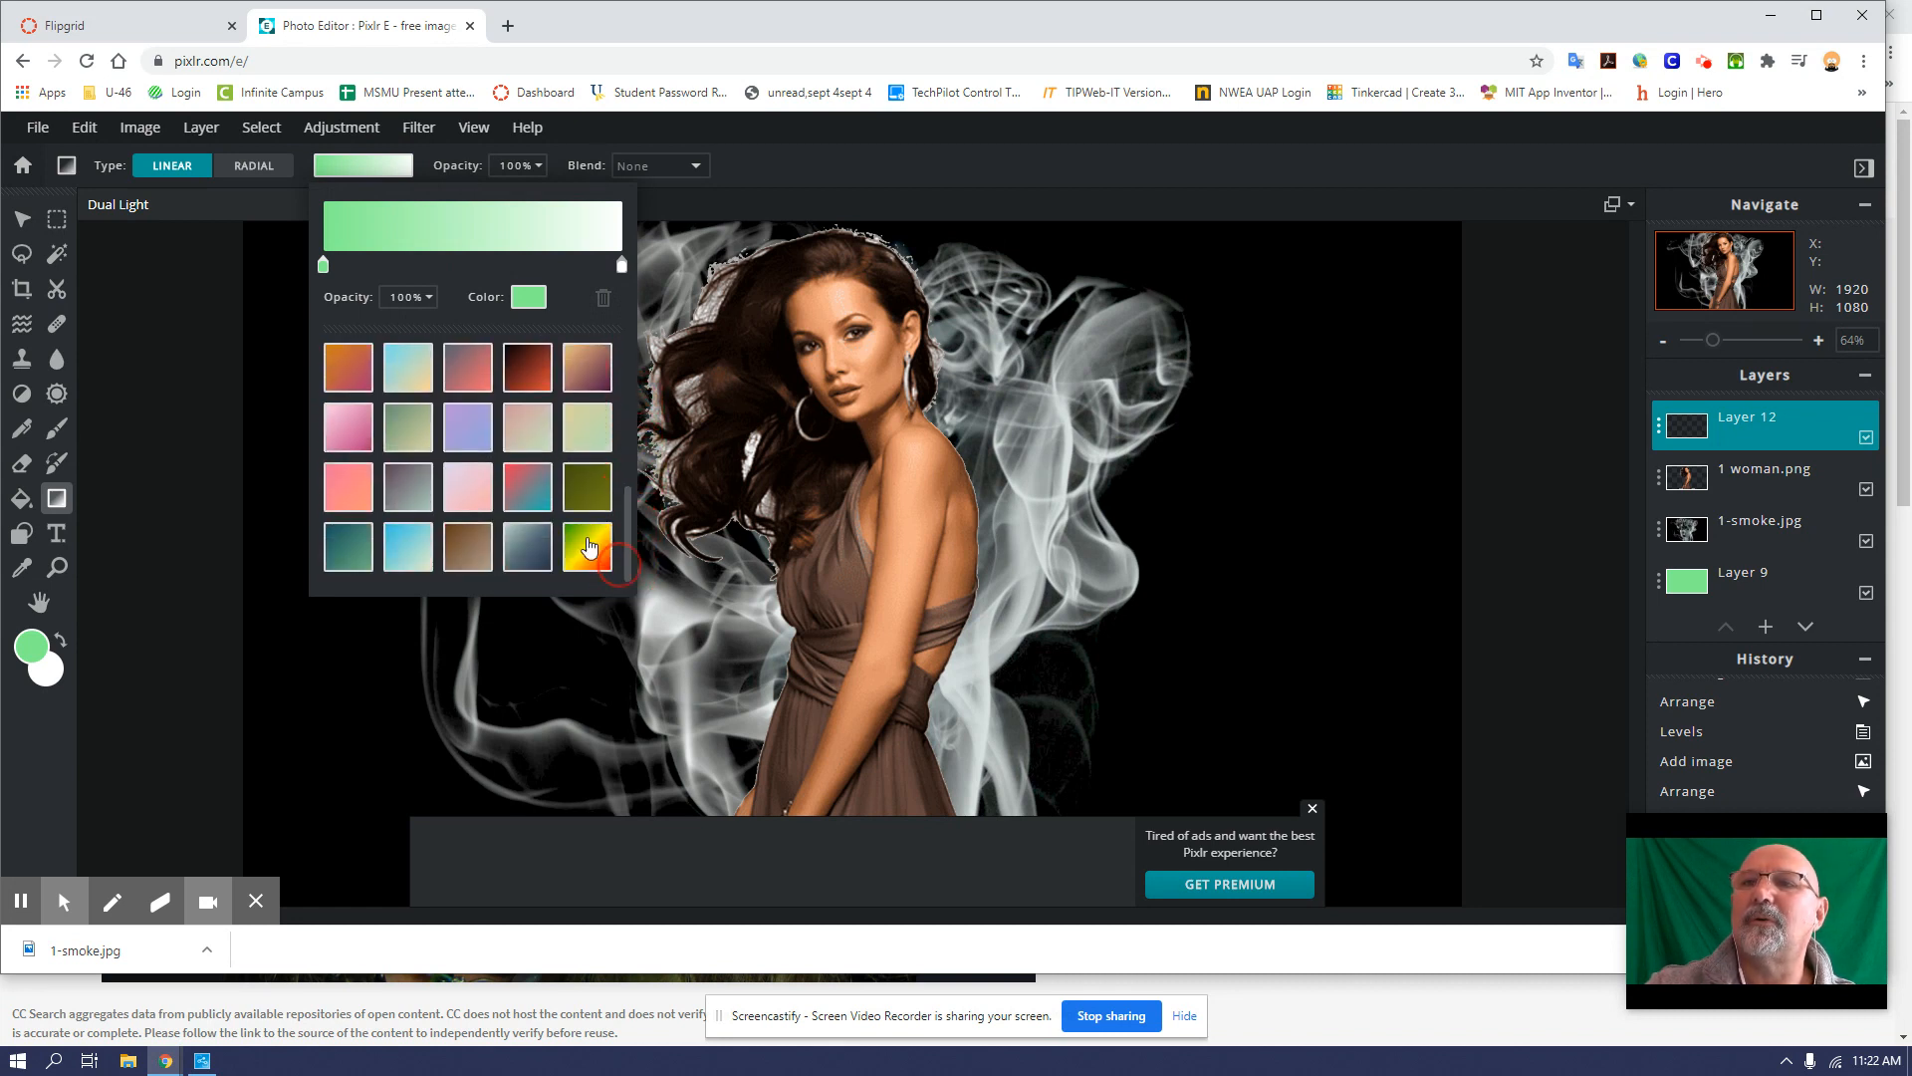
click(566, 546)
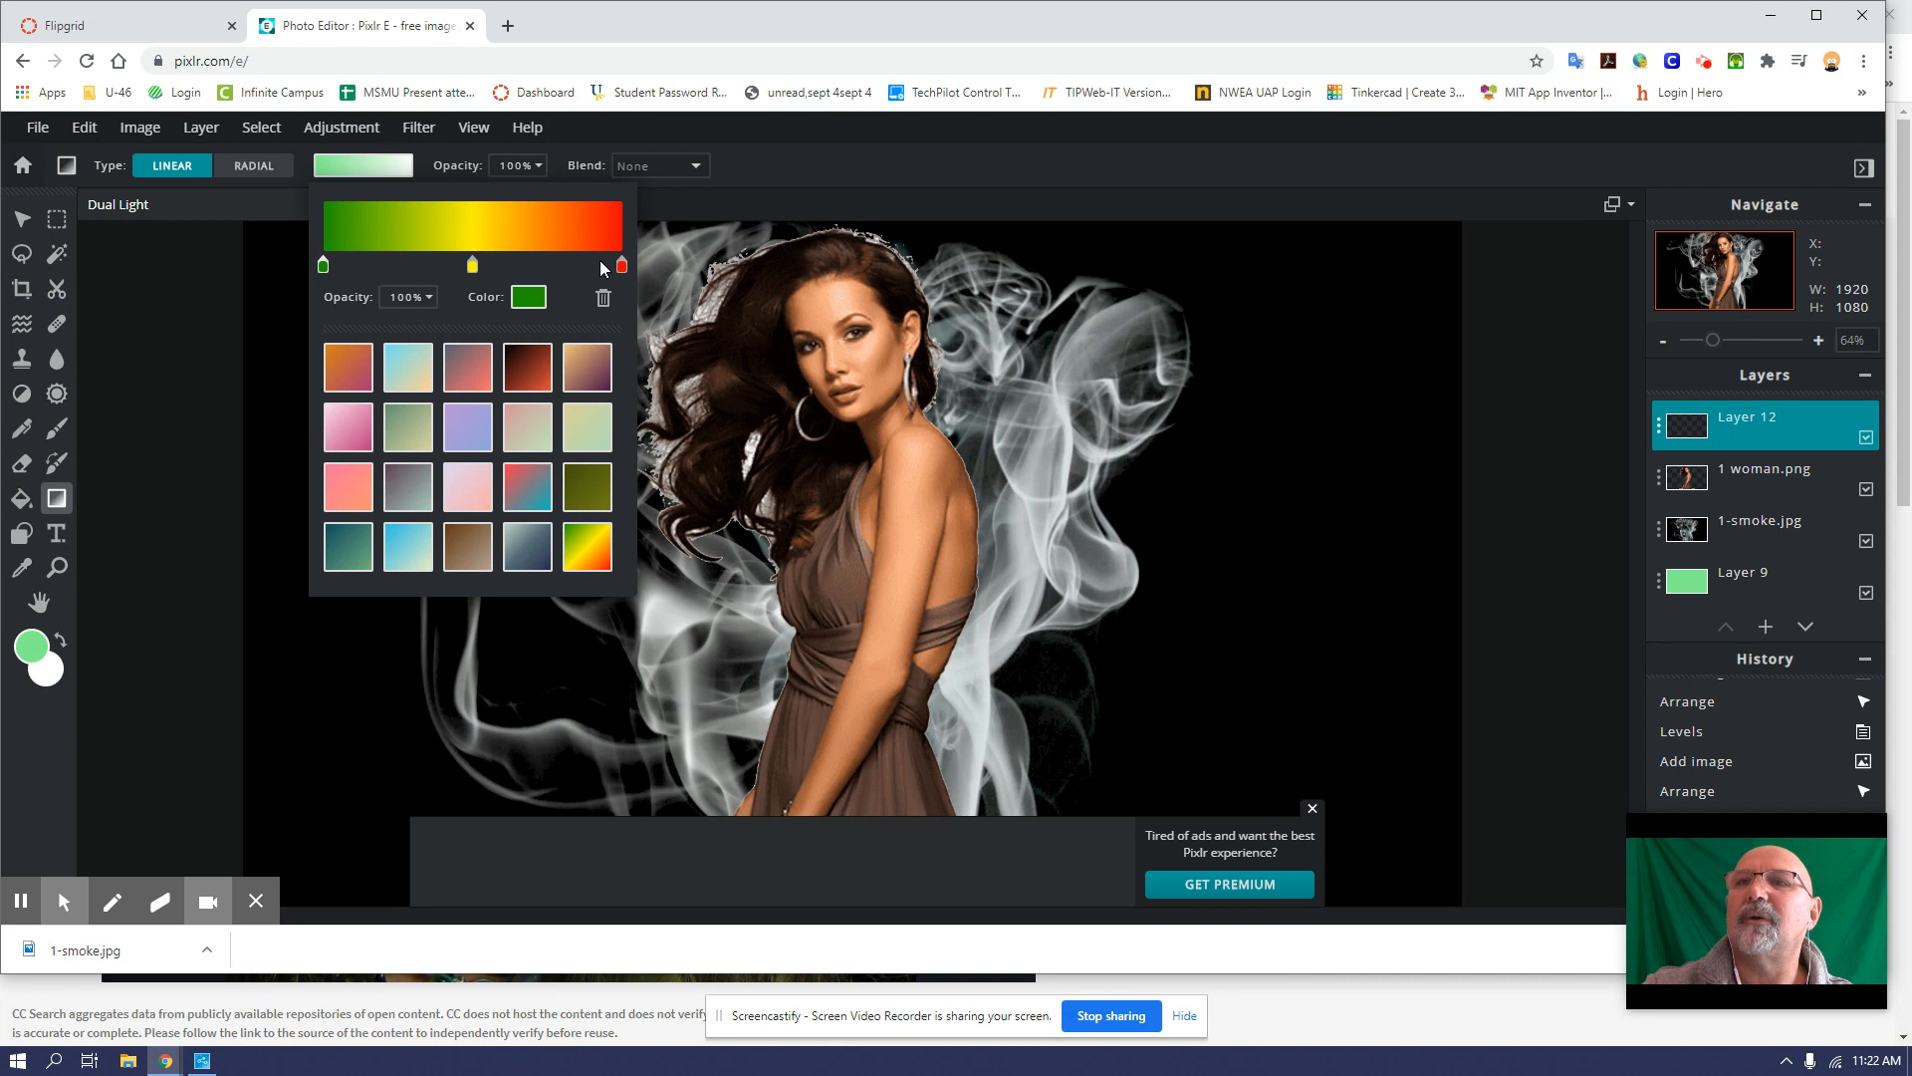
Step: Move the green and red stops slightly inward and the yellow stop towards red, and draw the linear gradient horizontally across the canvas
drag(622, 266, 596, 266)
drag(472, 265, 477, 270)
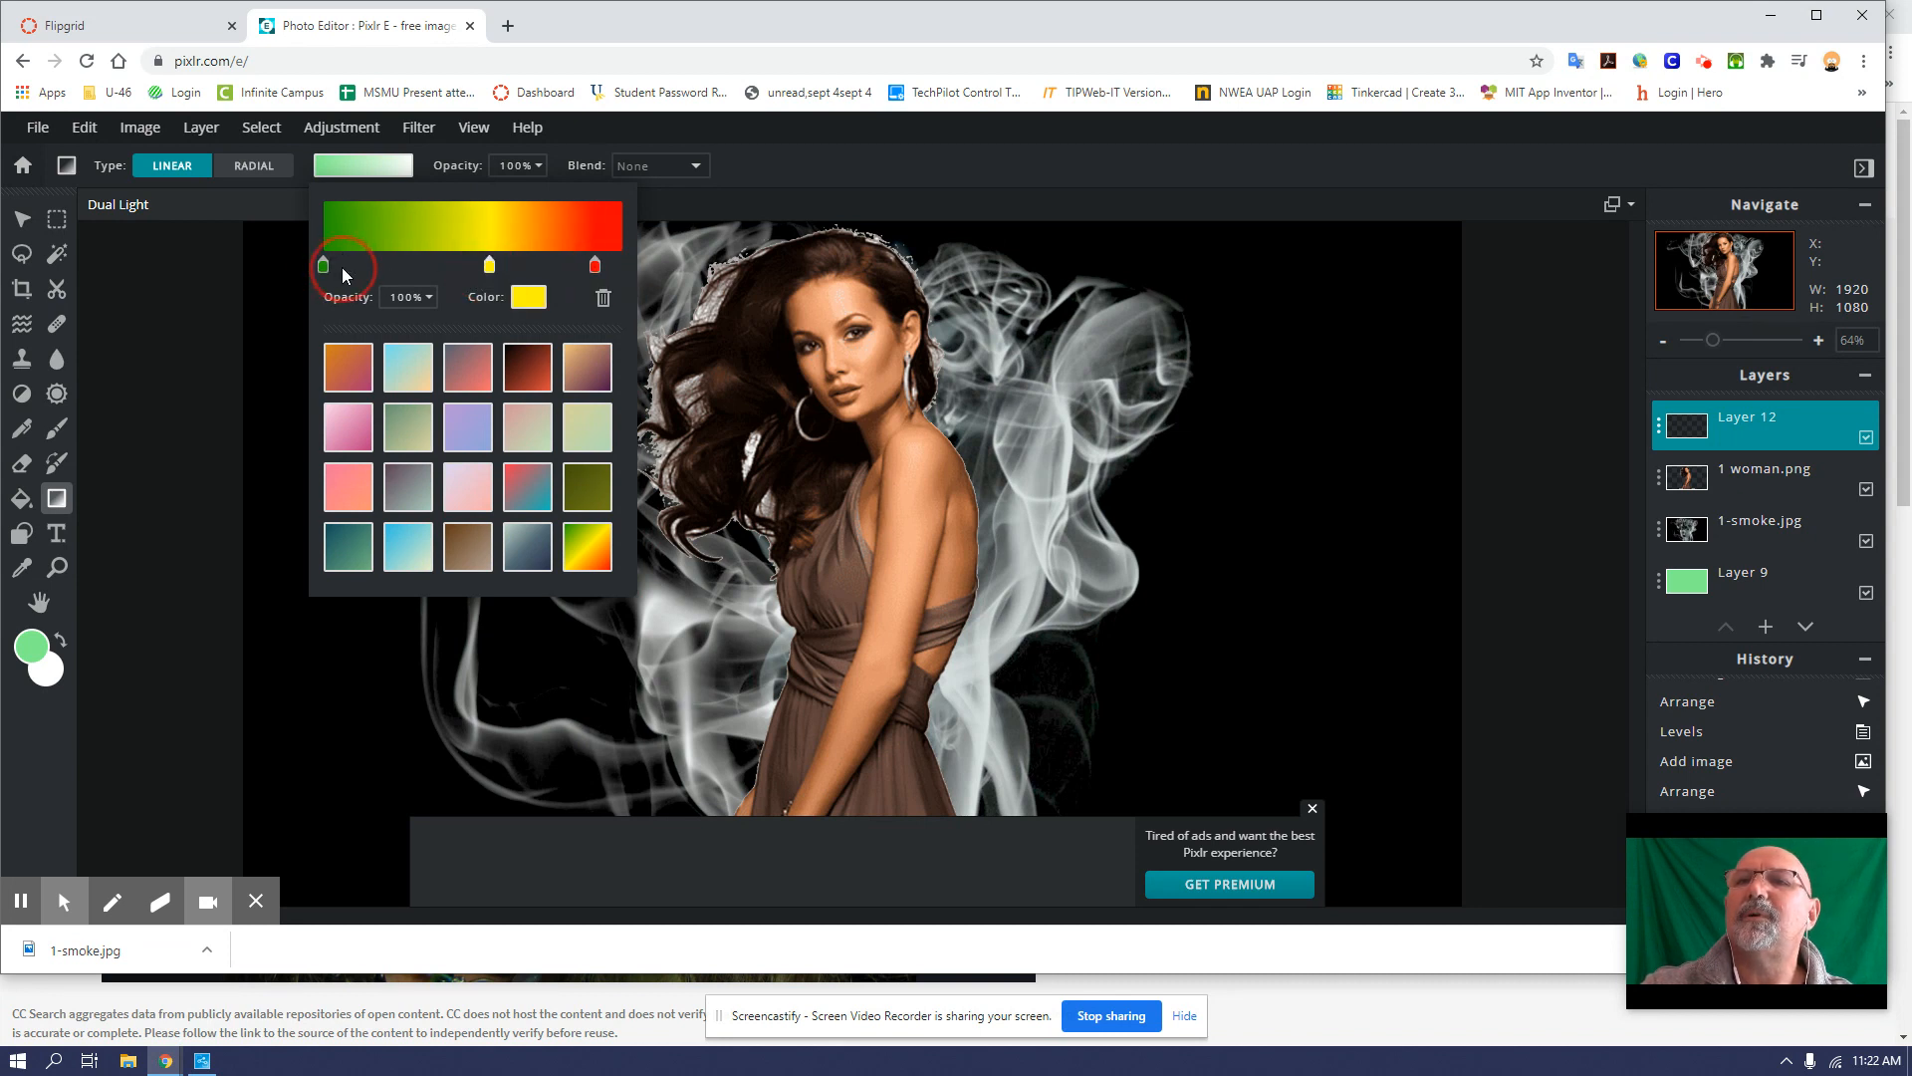
drag(324, 266, 351, 267)
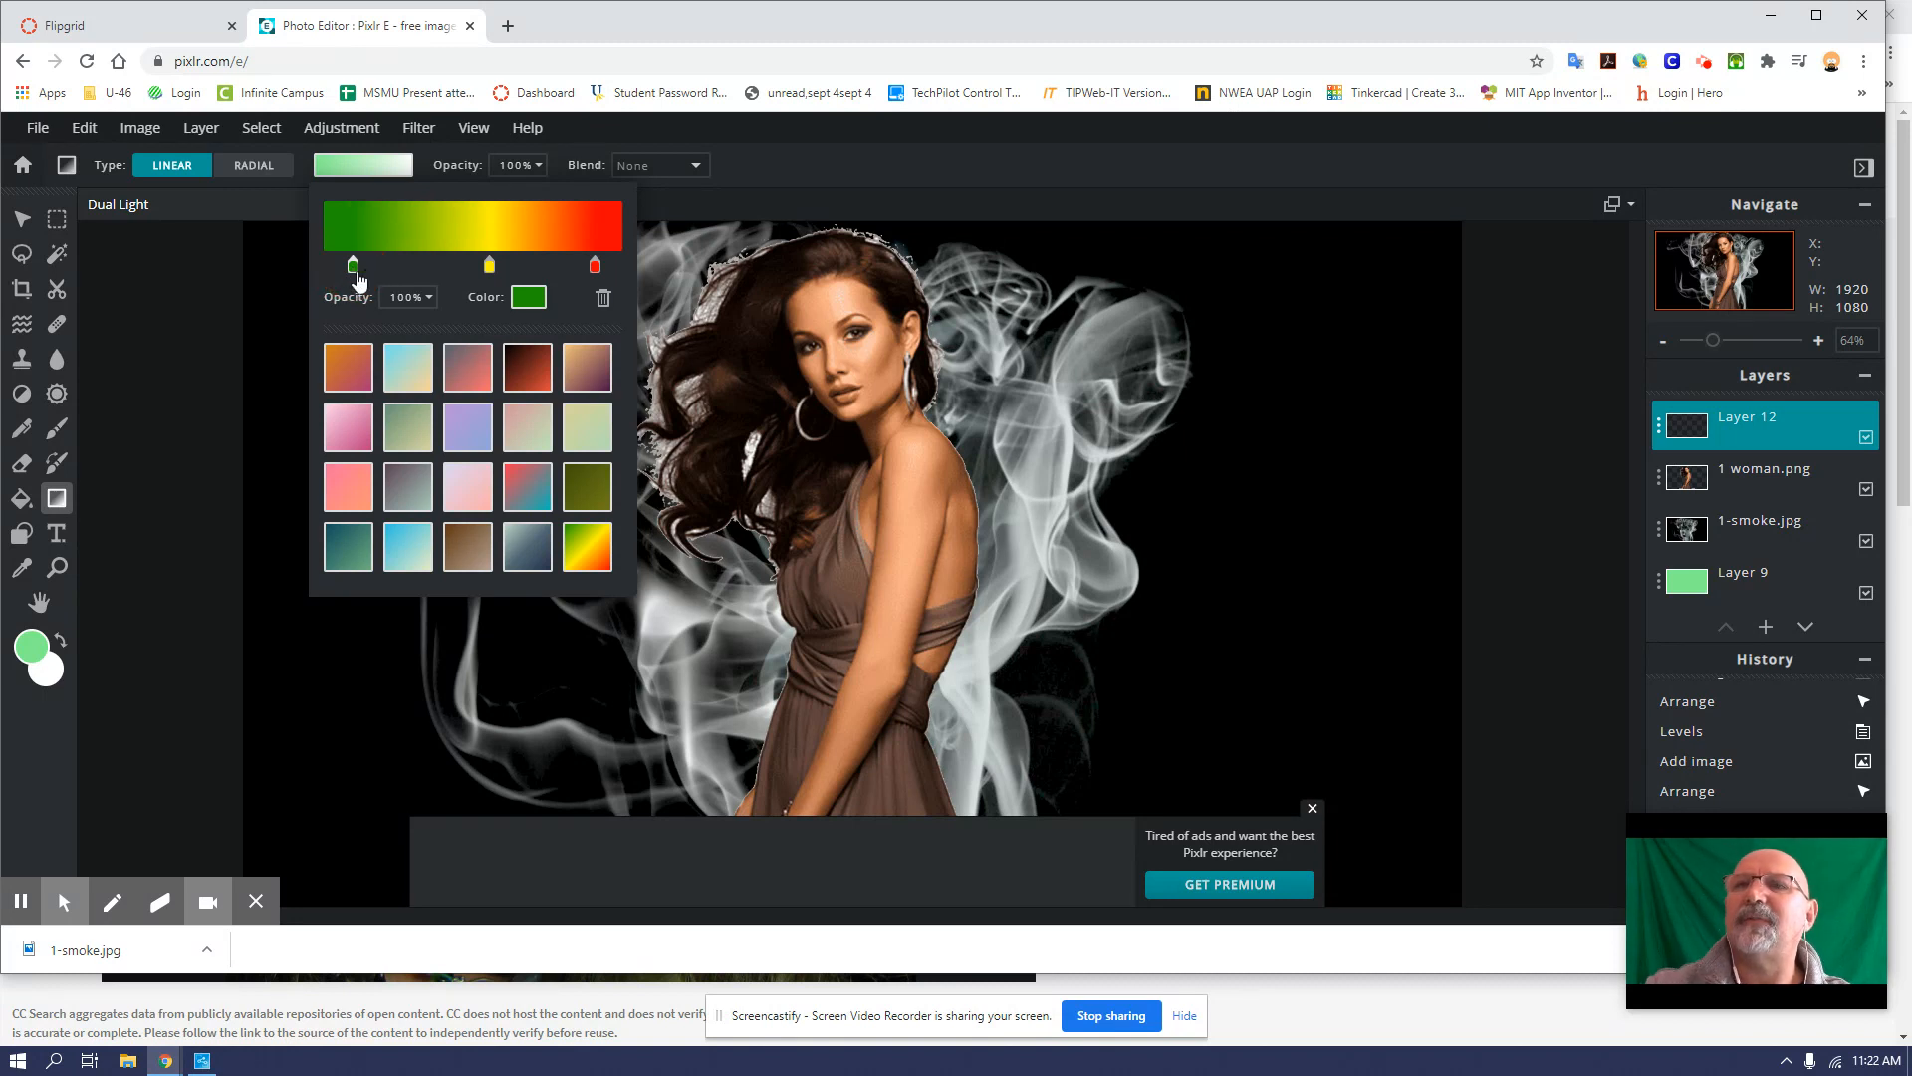
click(751, 202)
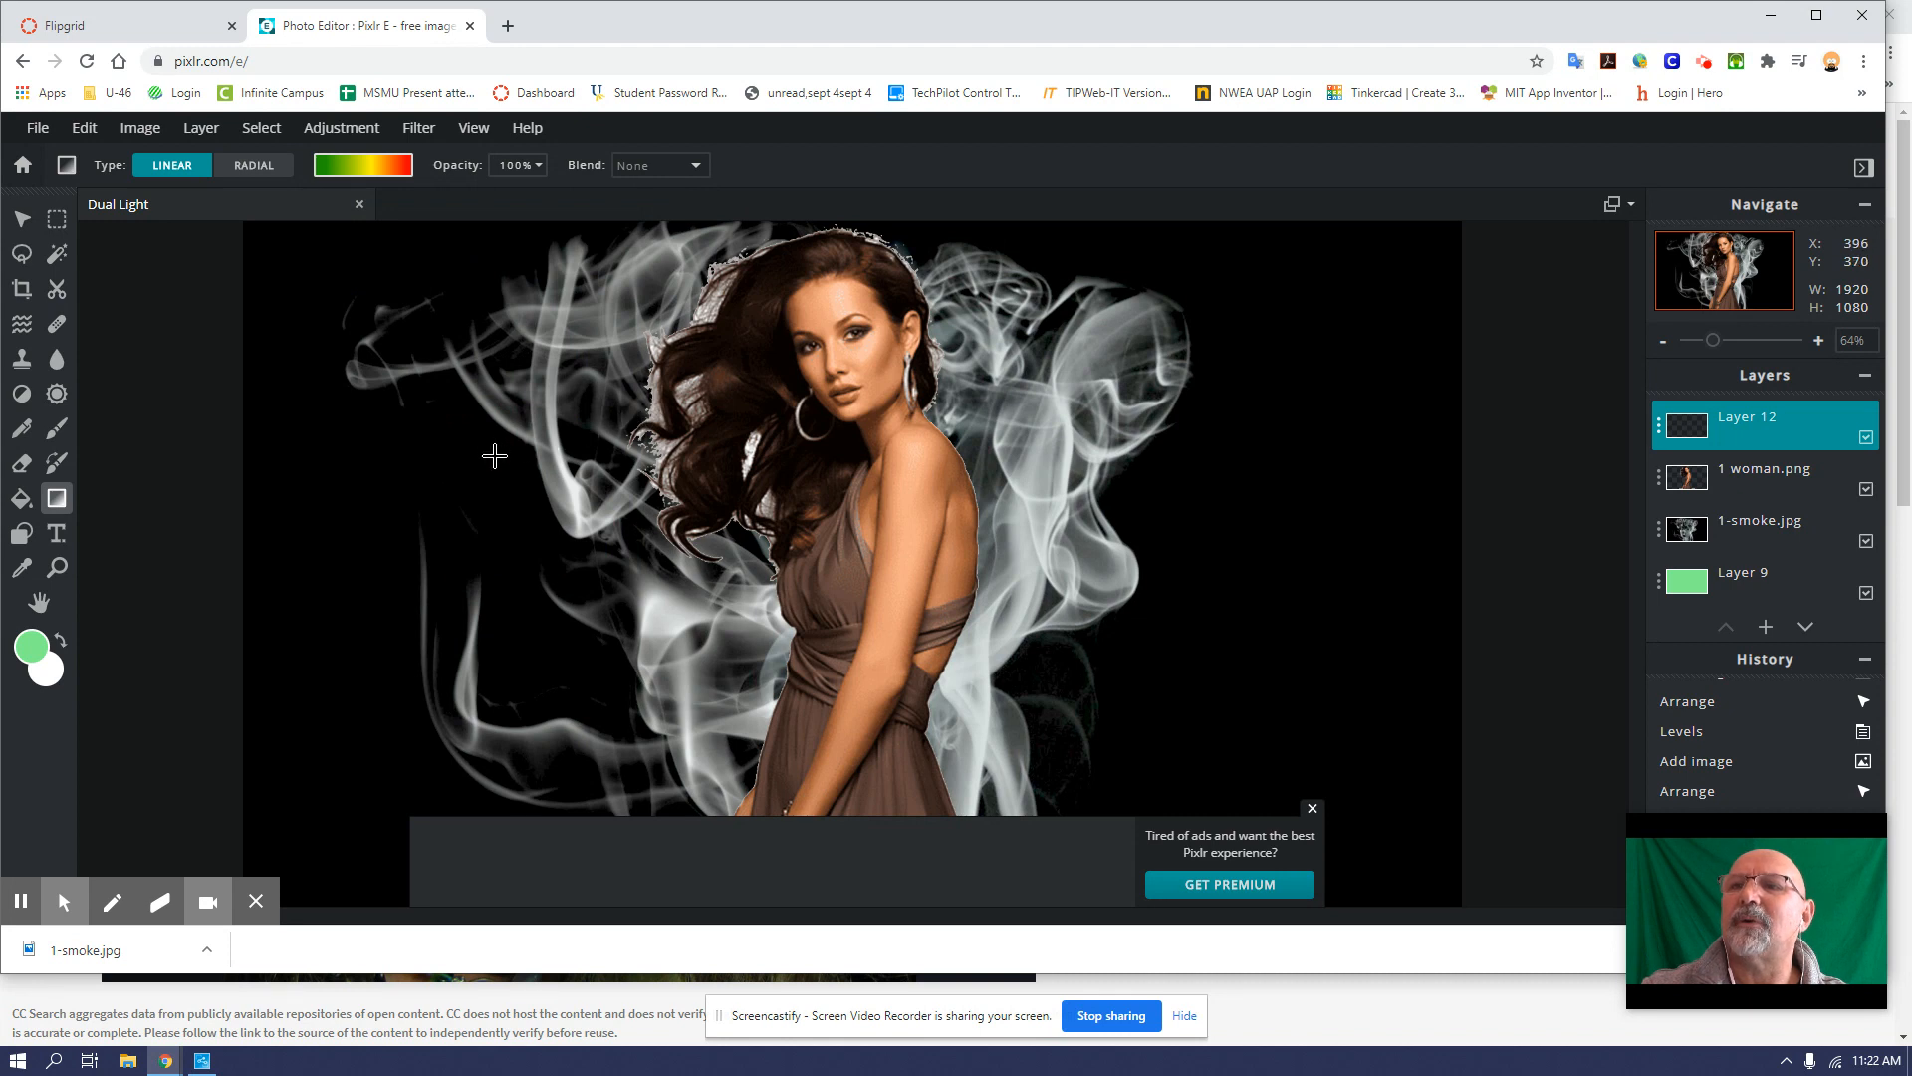
drag(516, 470, 1157, 470)
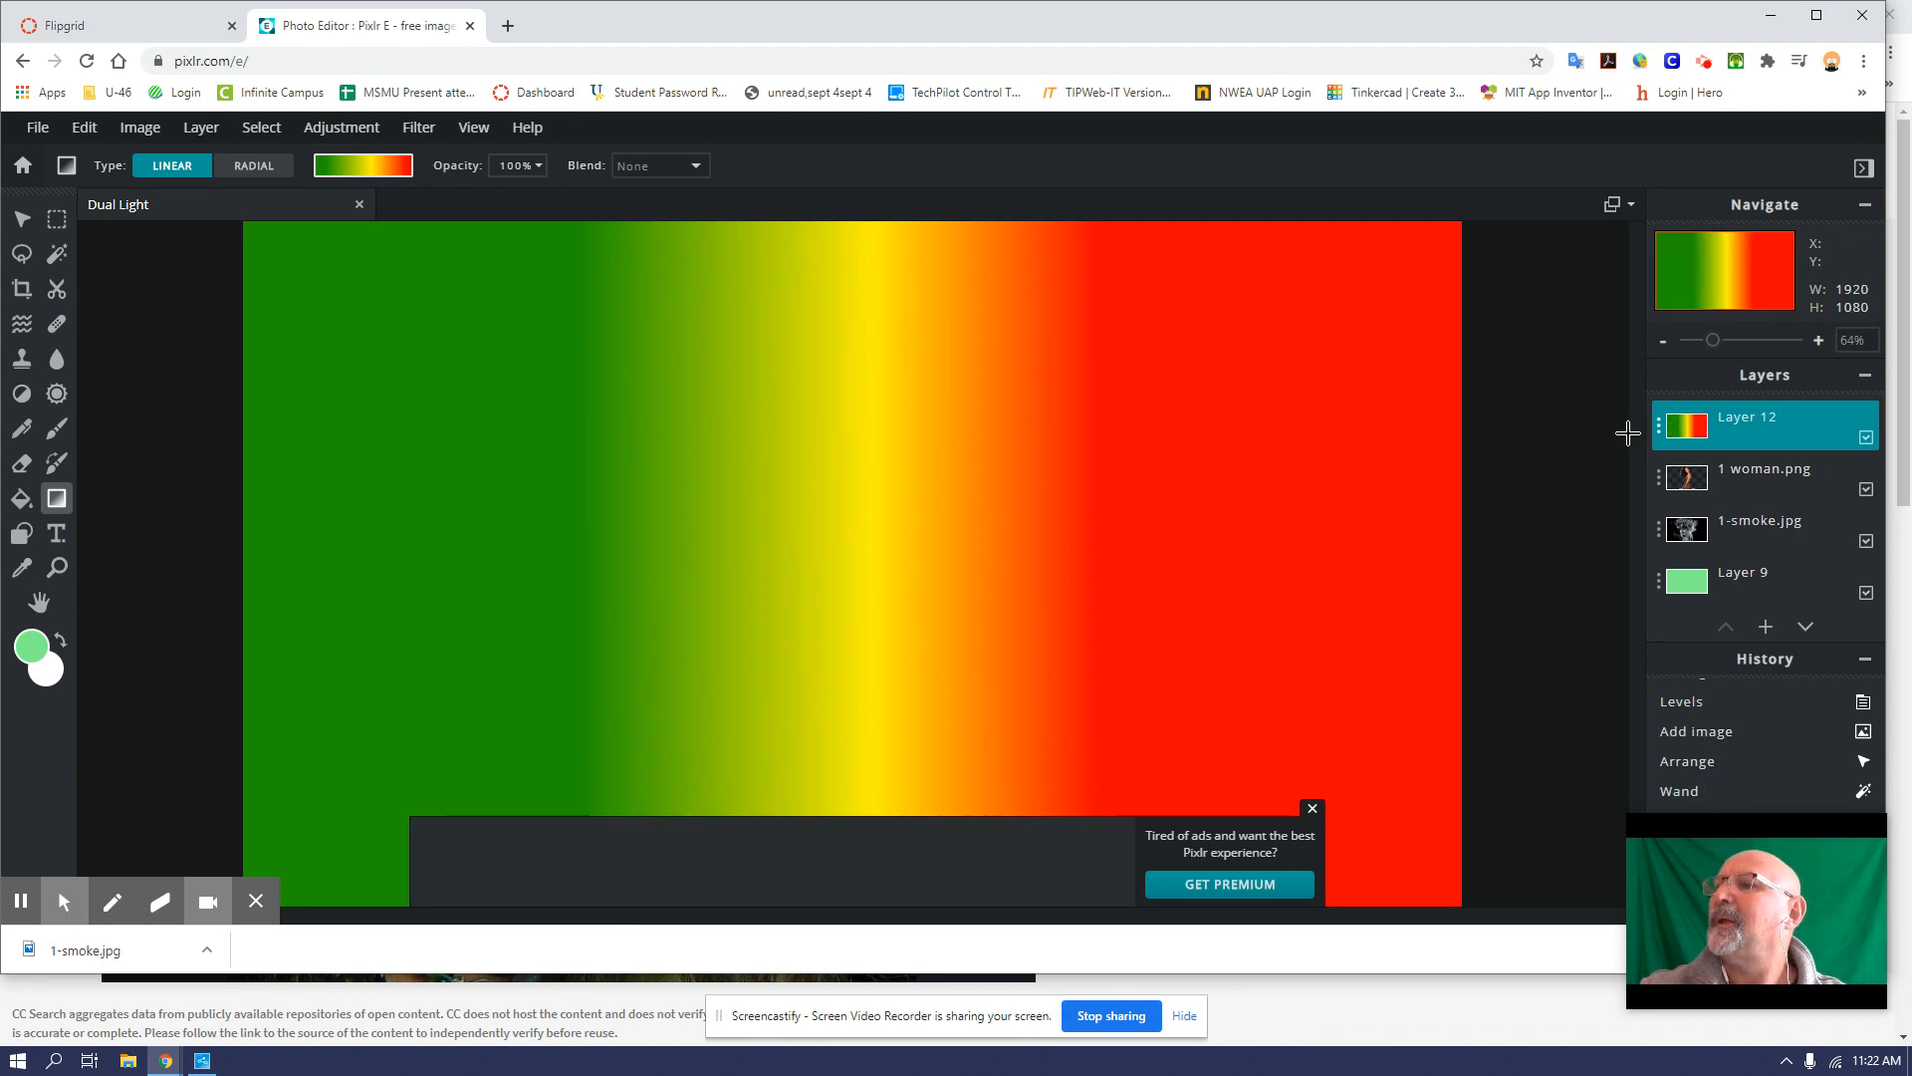
Step: Blend the gradient layer in Color mode at transparency 38 and flatten all layers into one background
click(1660, 430)
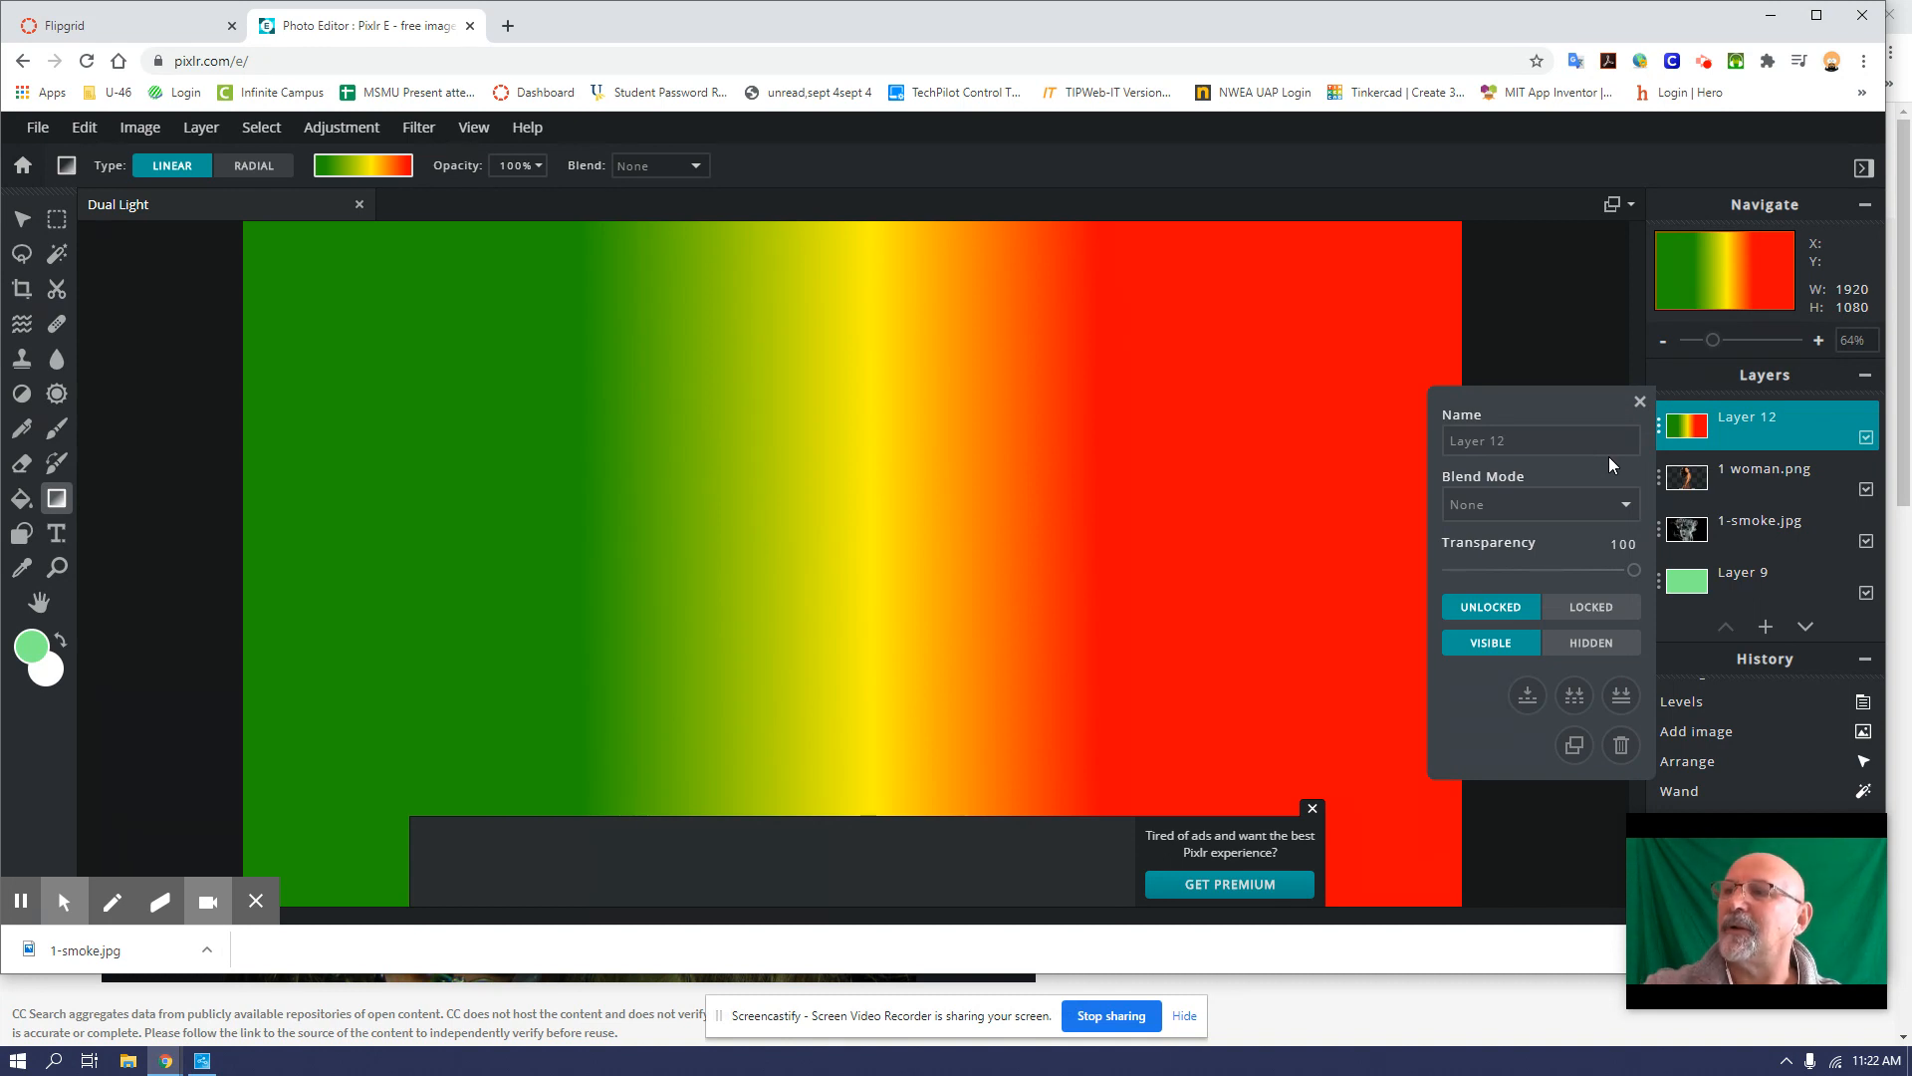
click(1542, 503)
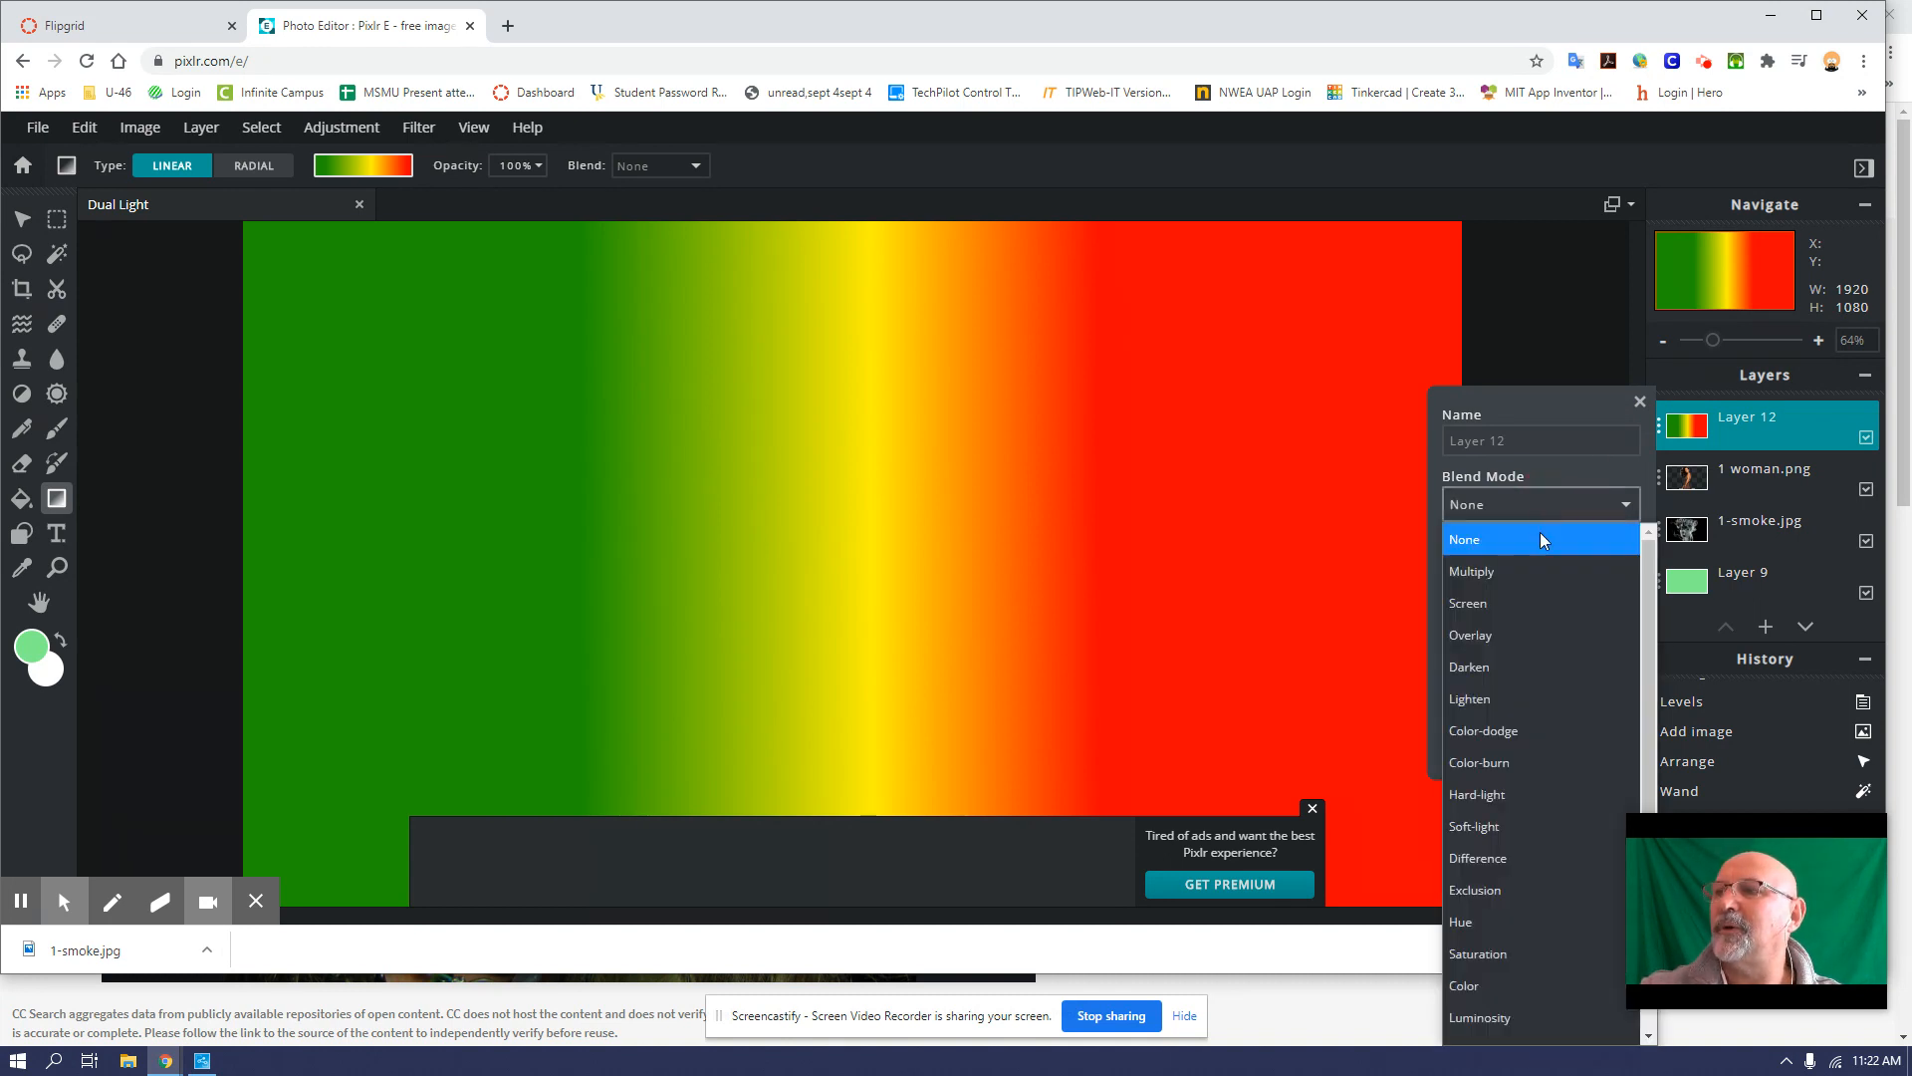
scroll(1533, 757, down, 2)
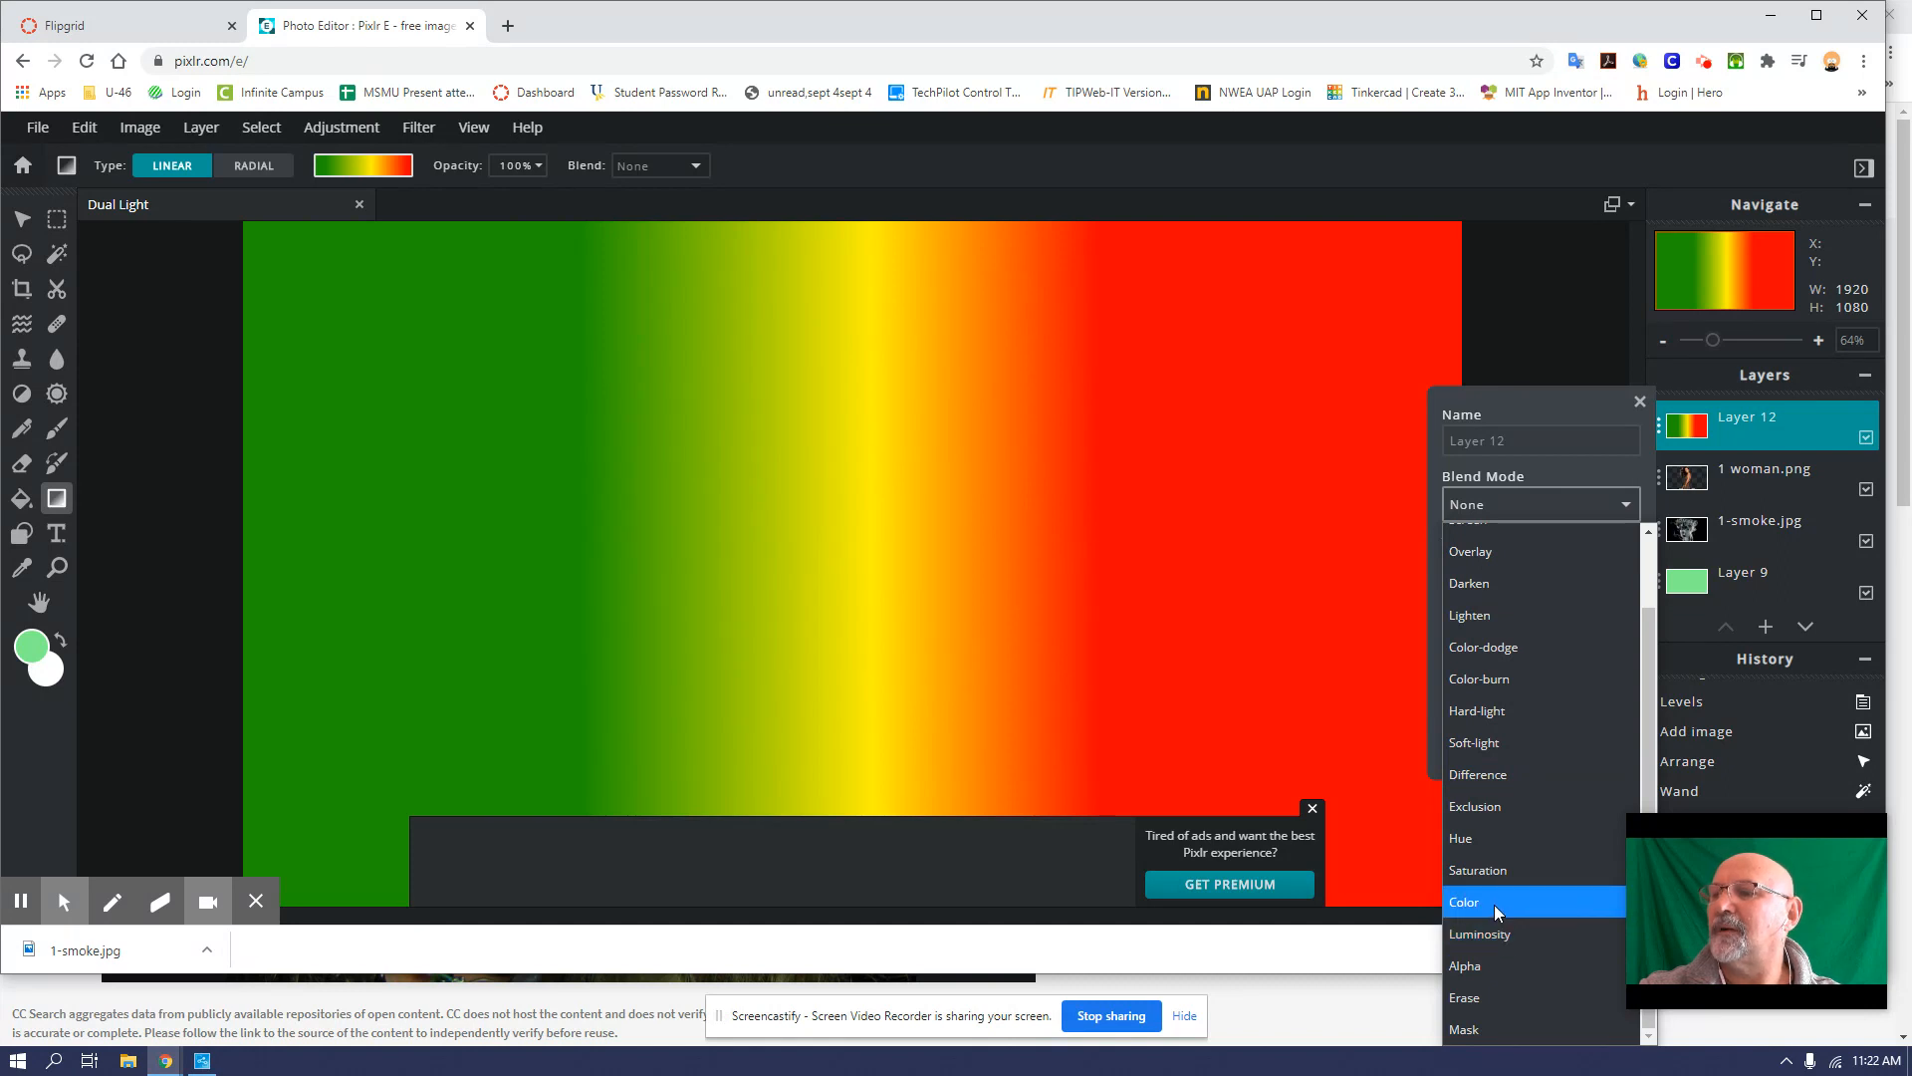
click(1494, 904)
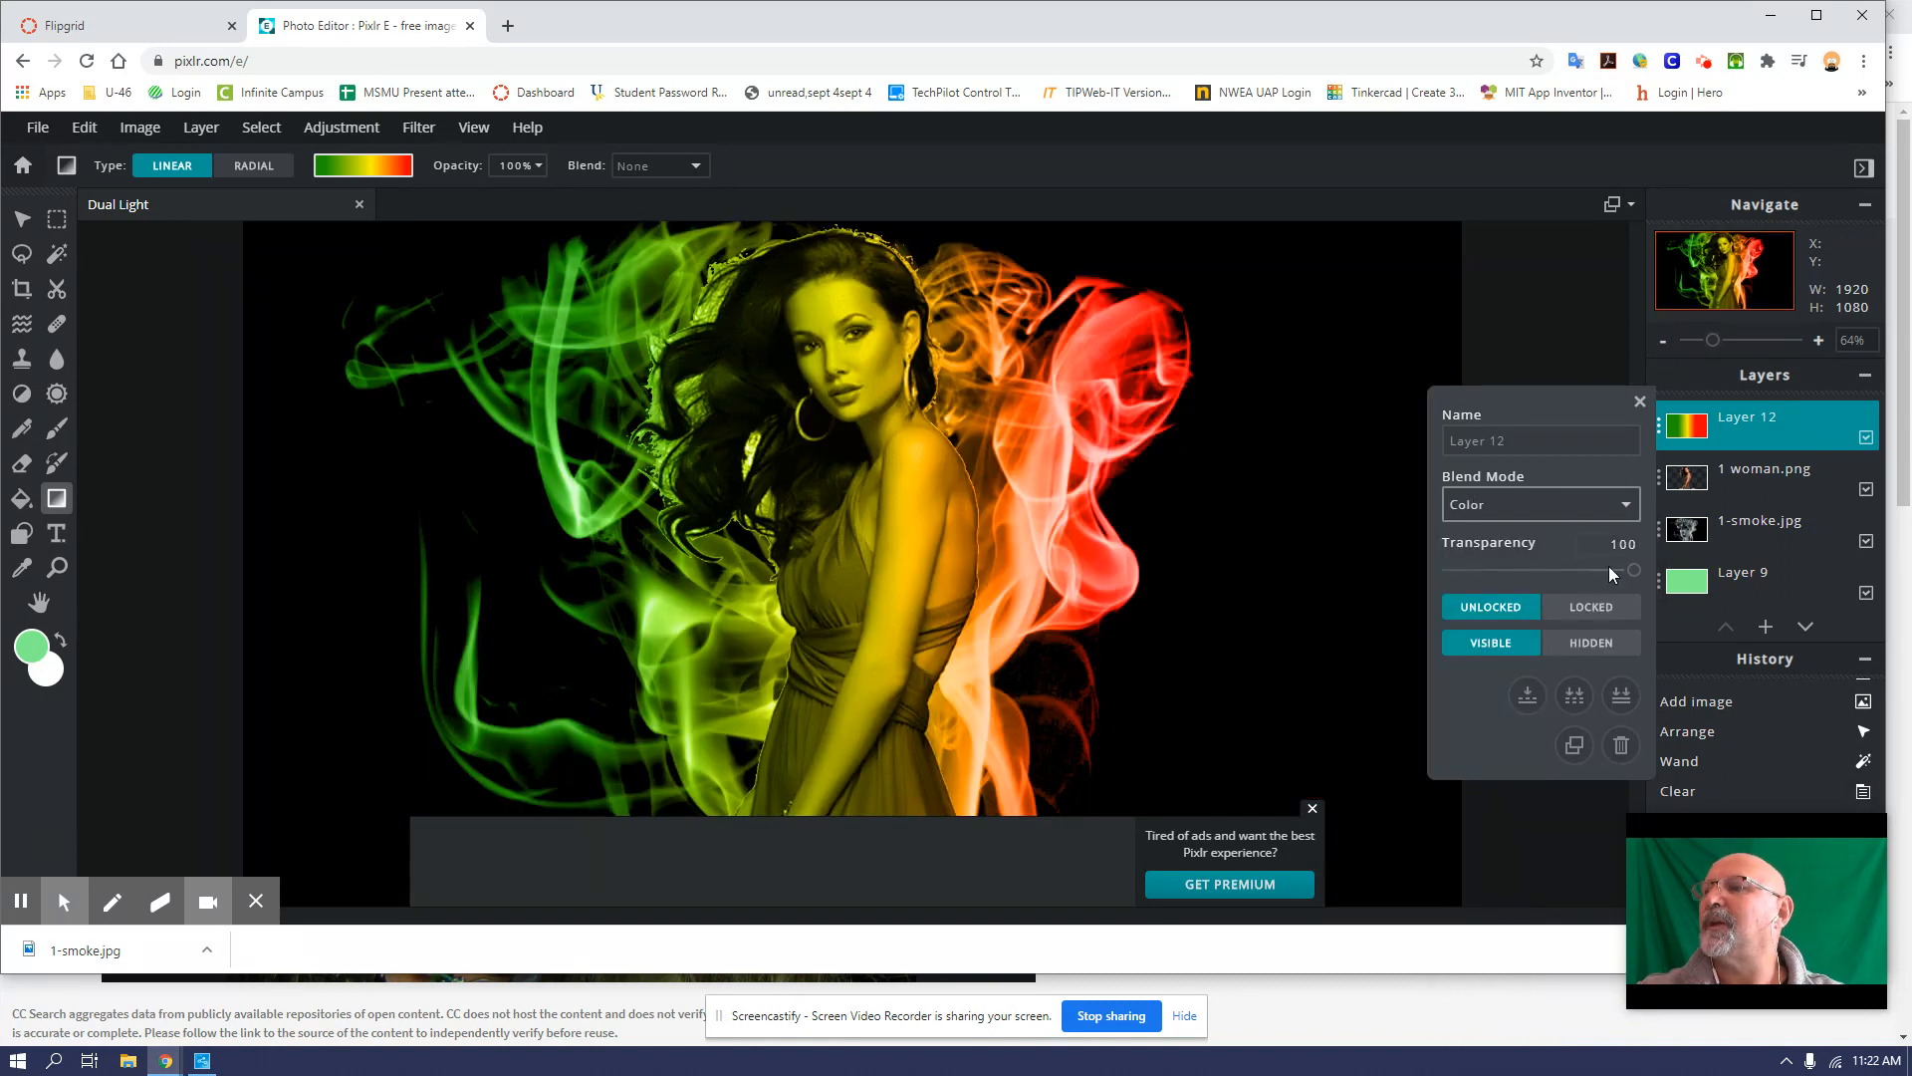
drag(1633, 570, 1520, 571)
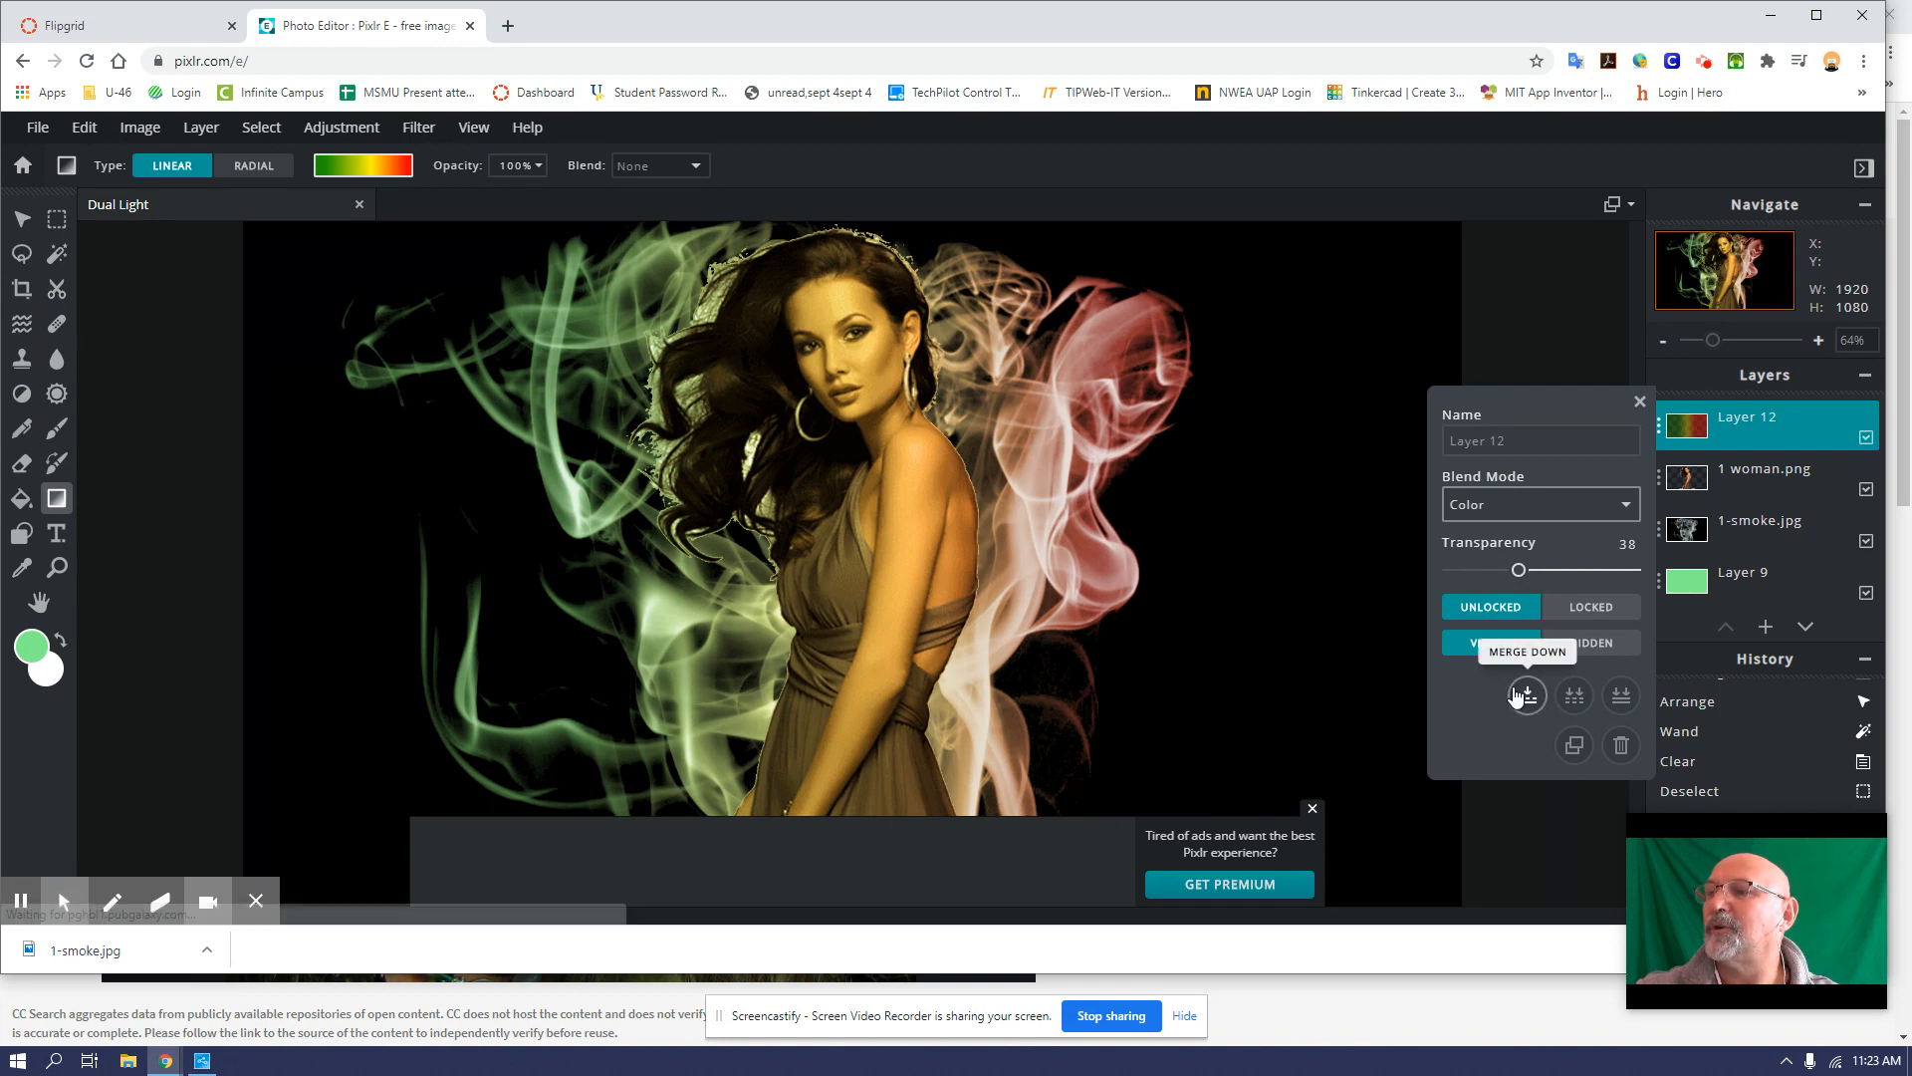
click(1621, 698)
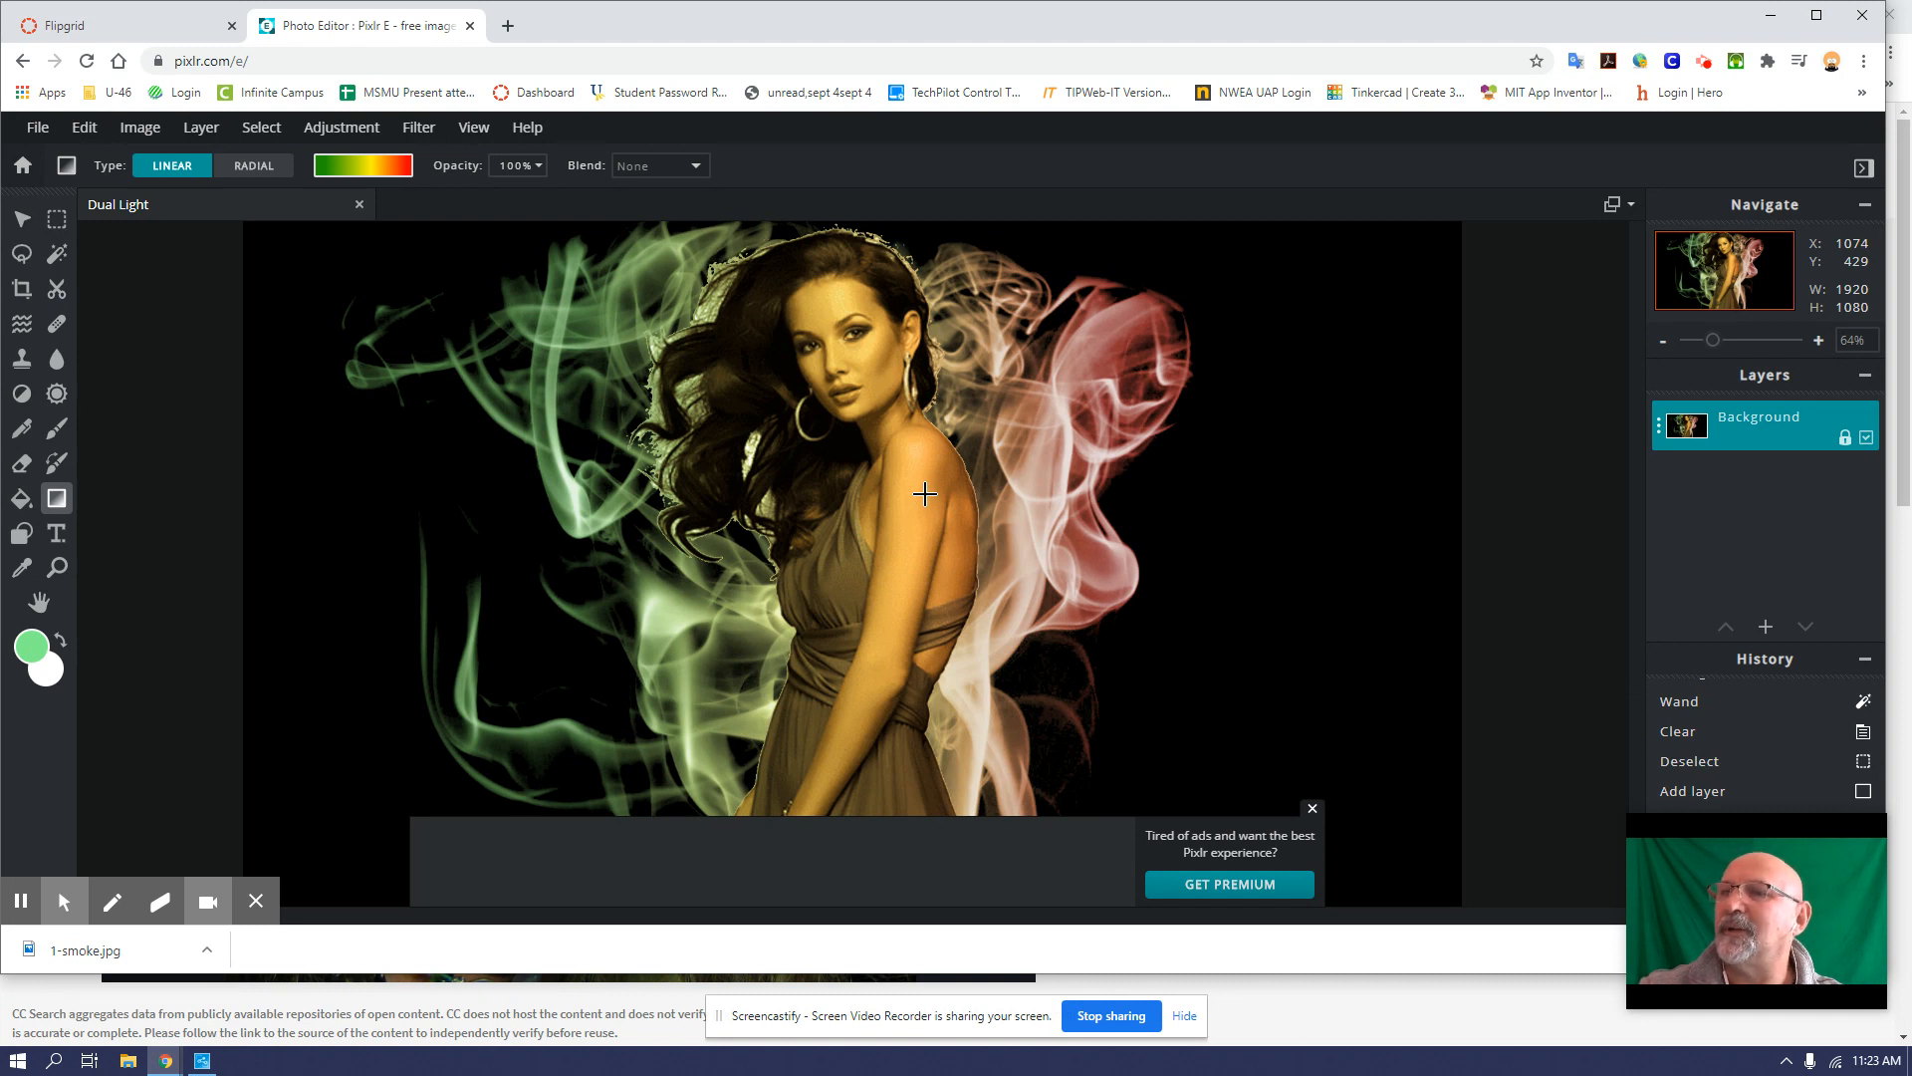
click(1313, 808)
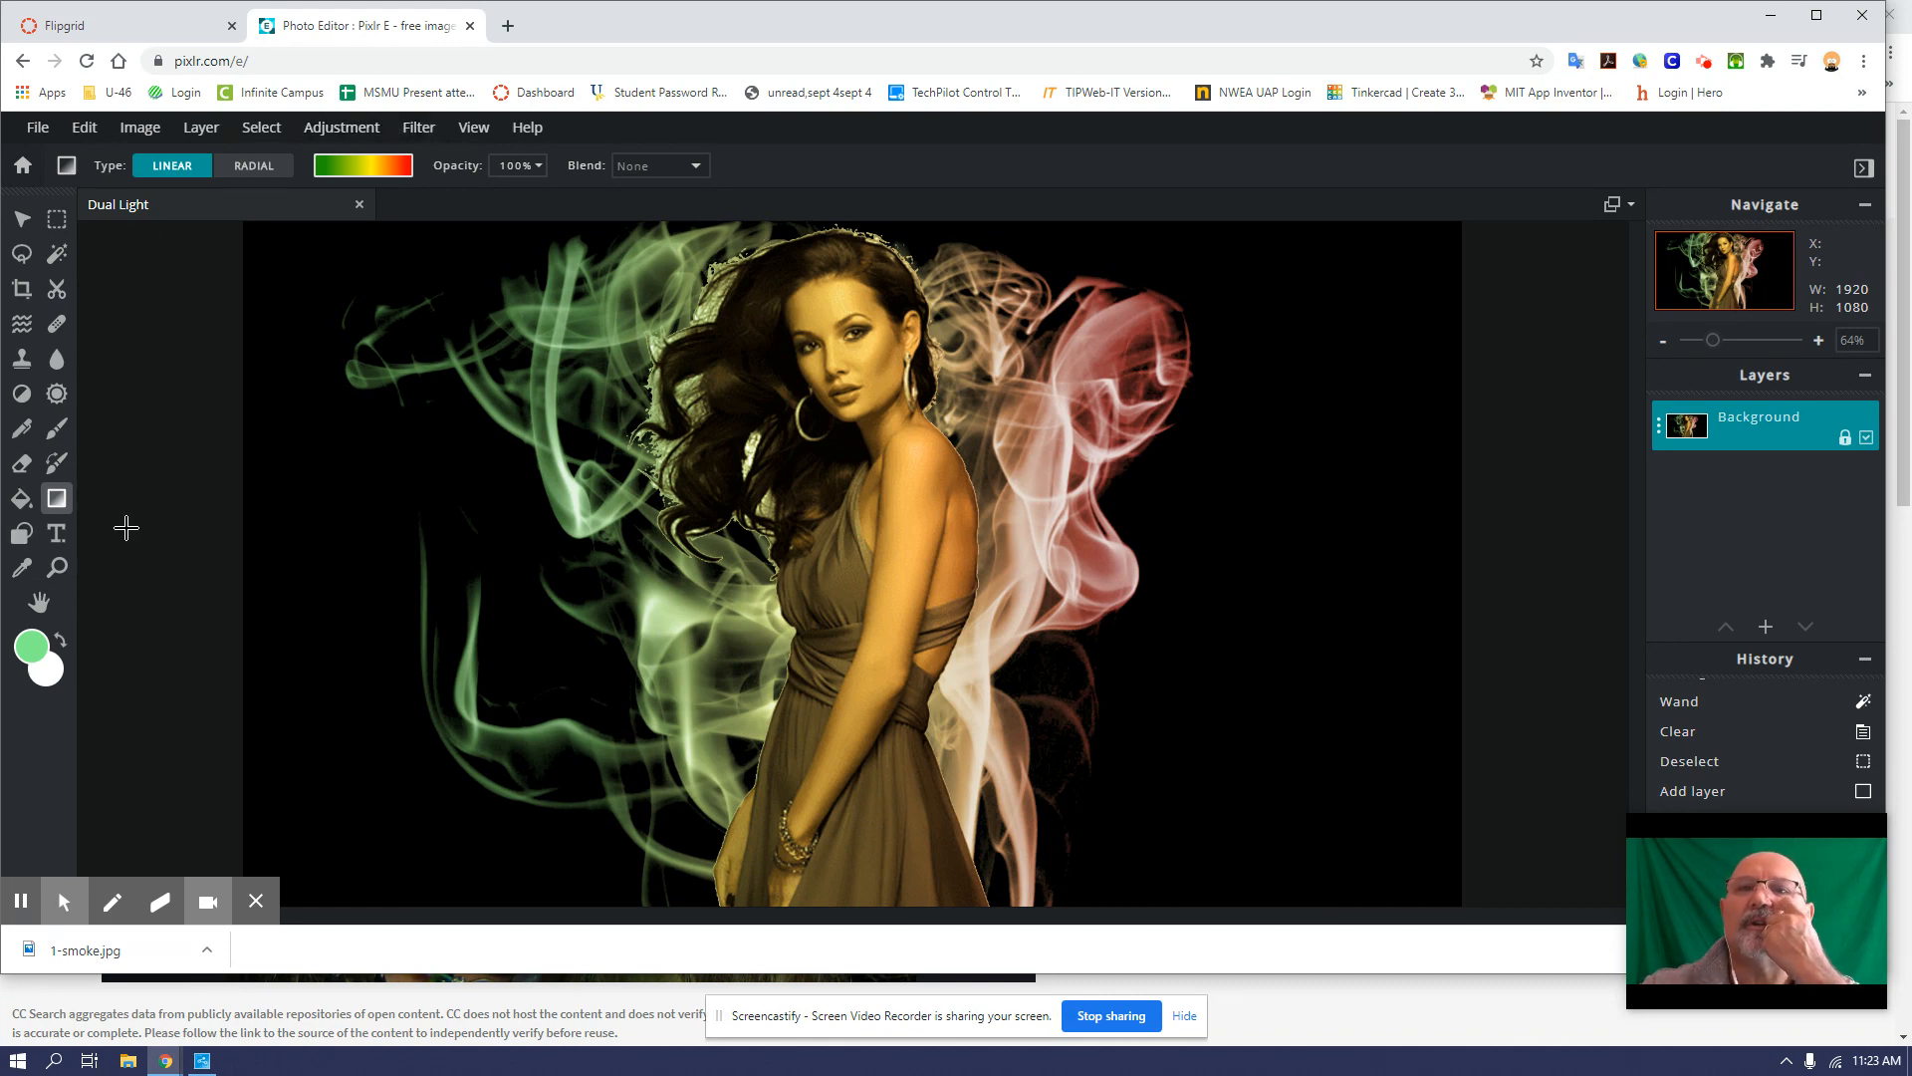
click(21, 534)
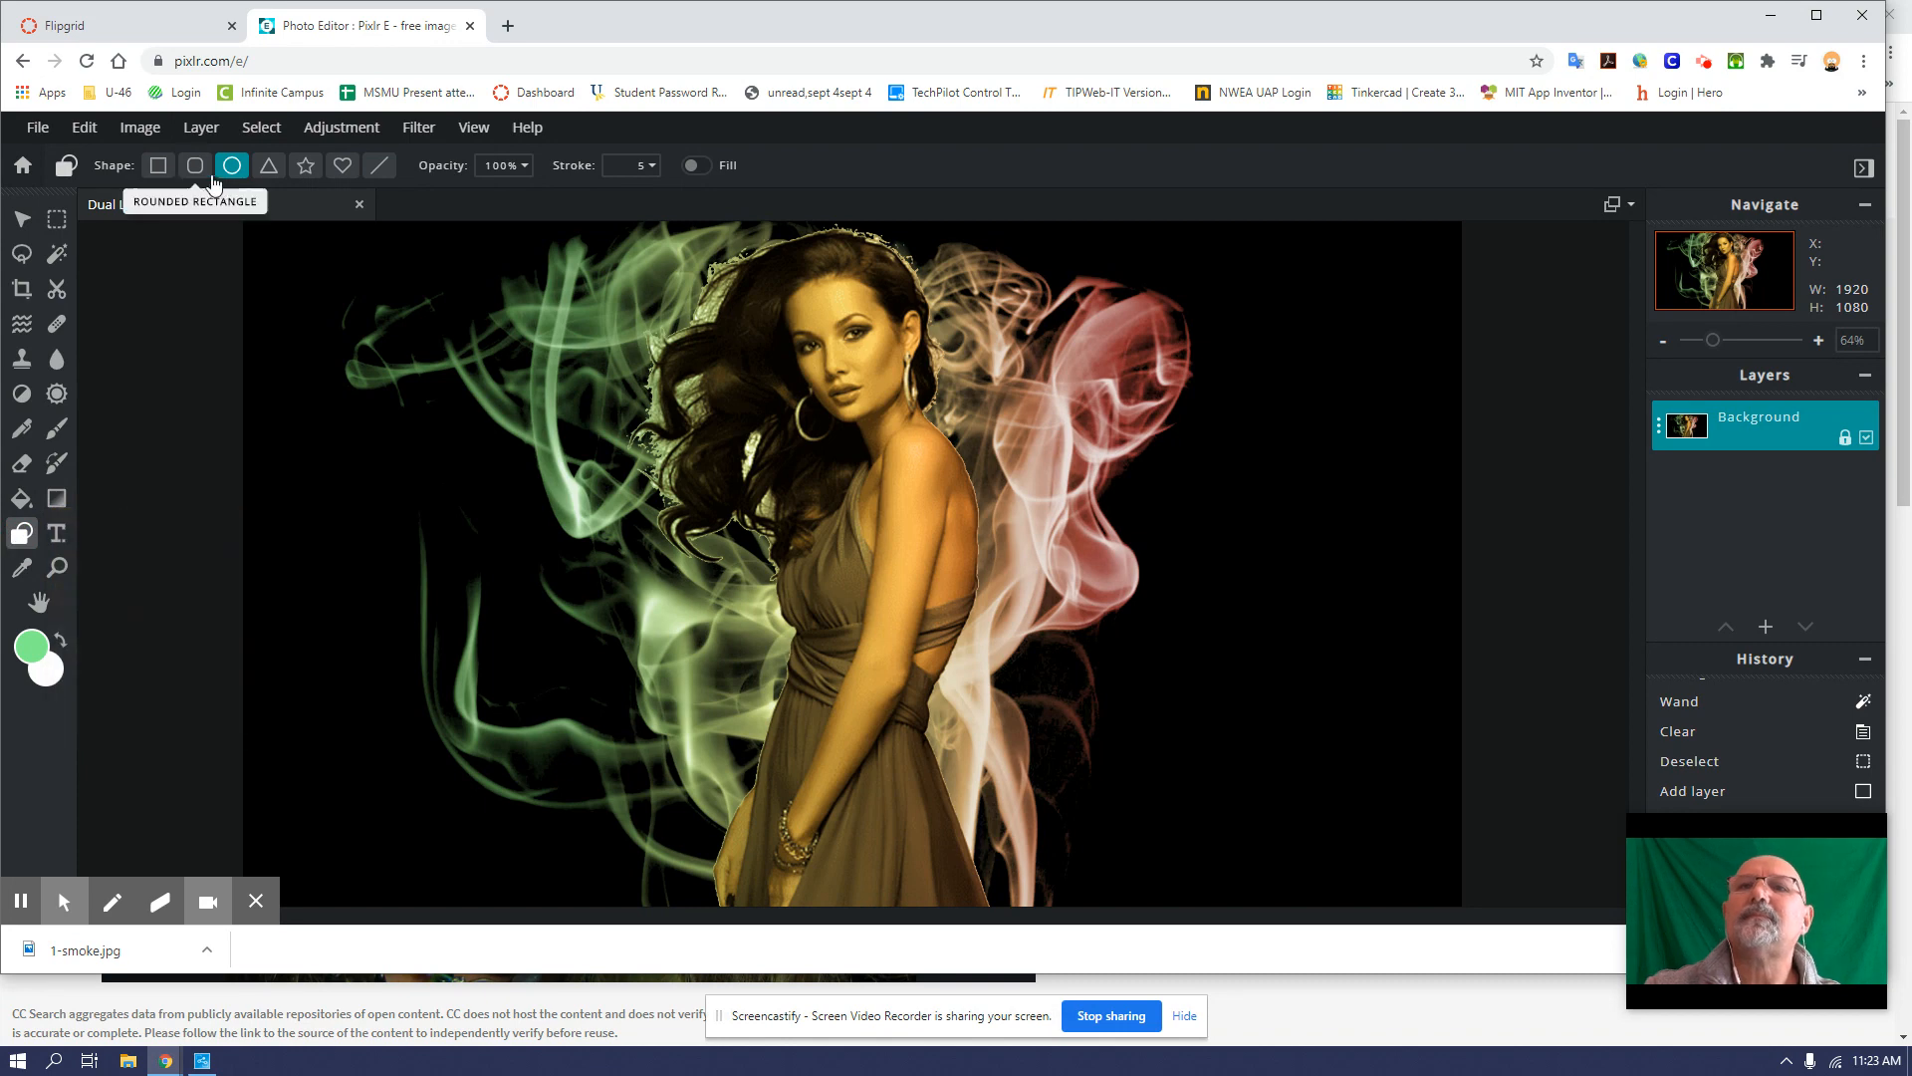
drag(648, 236, 980, 496)
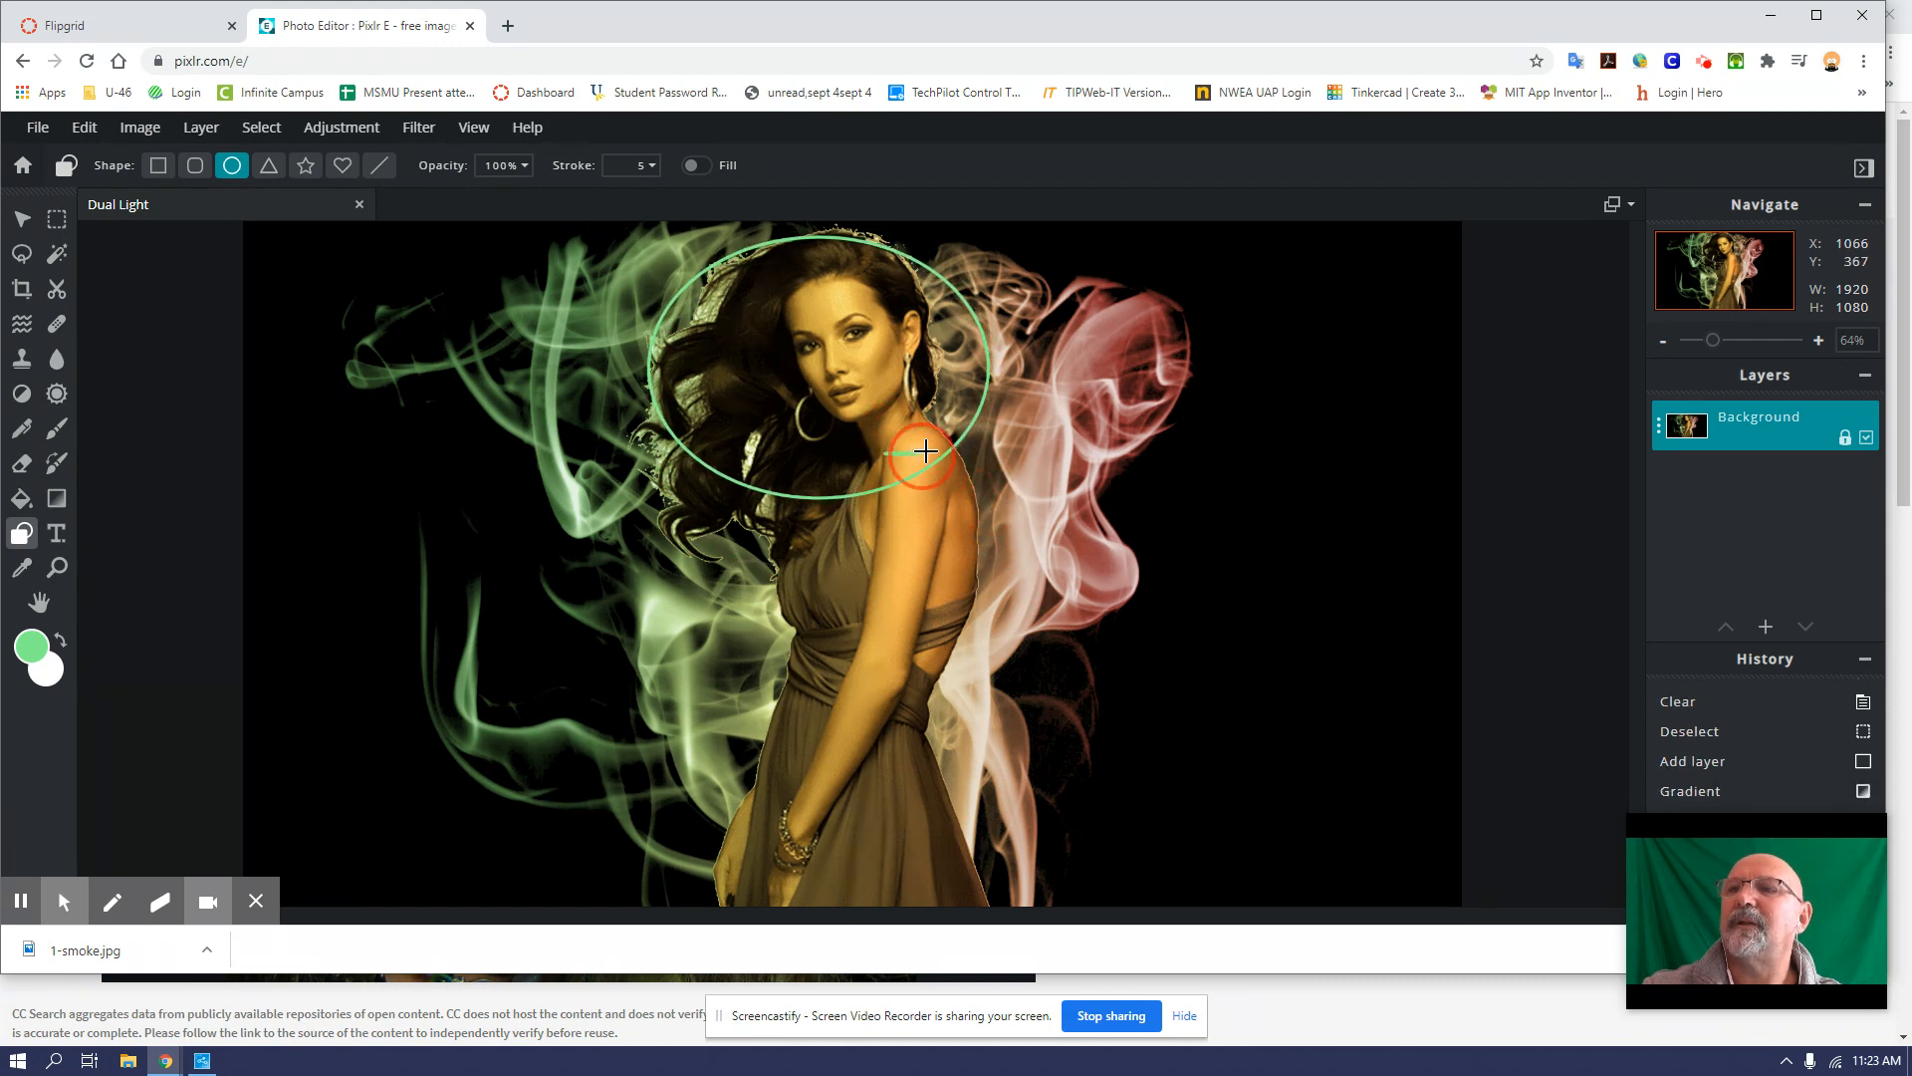
key(ctrl+z)
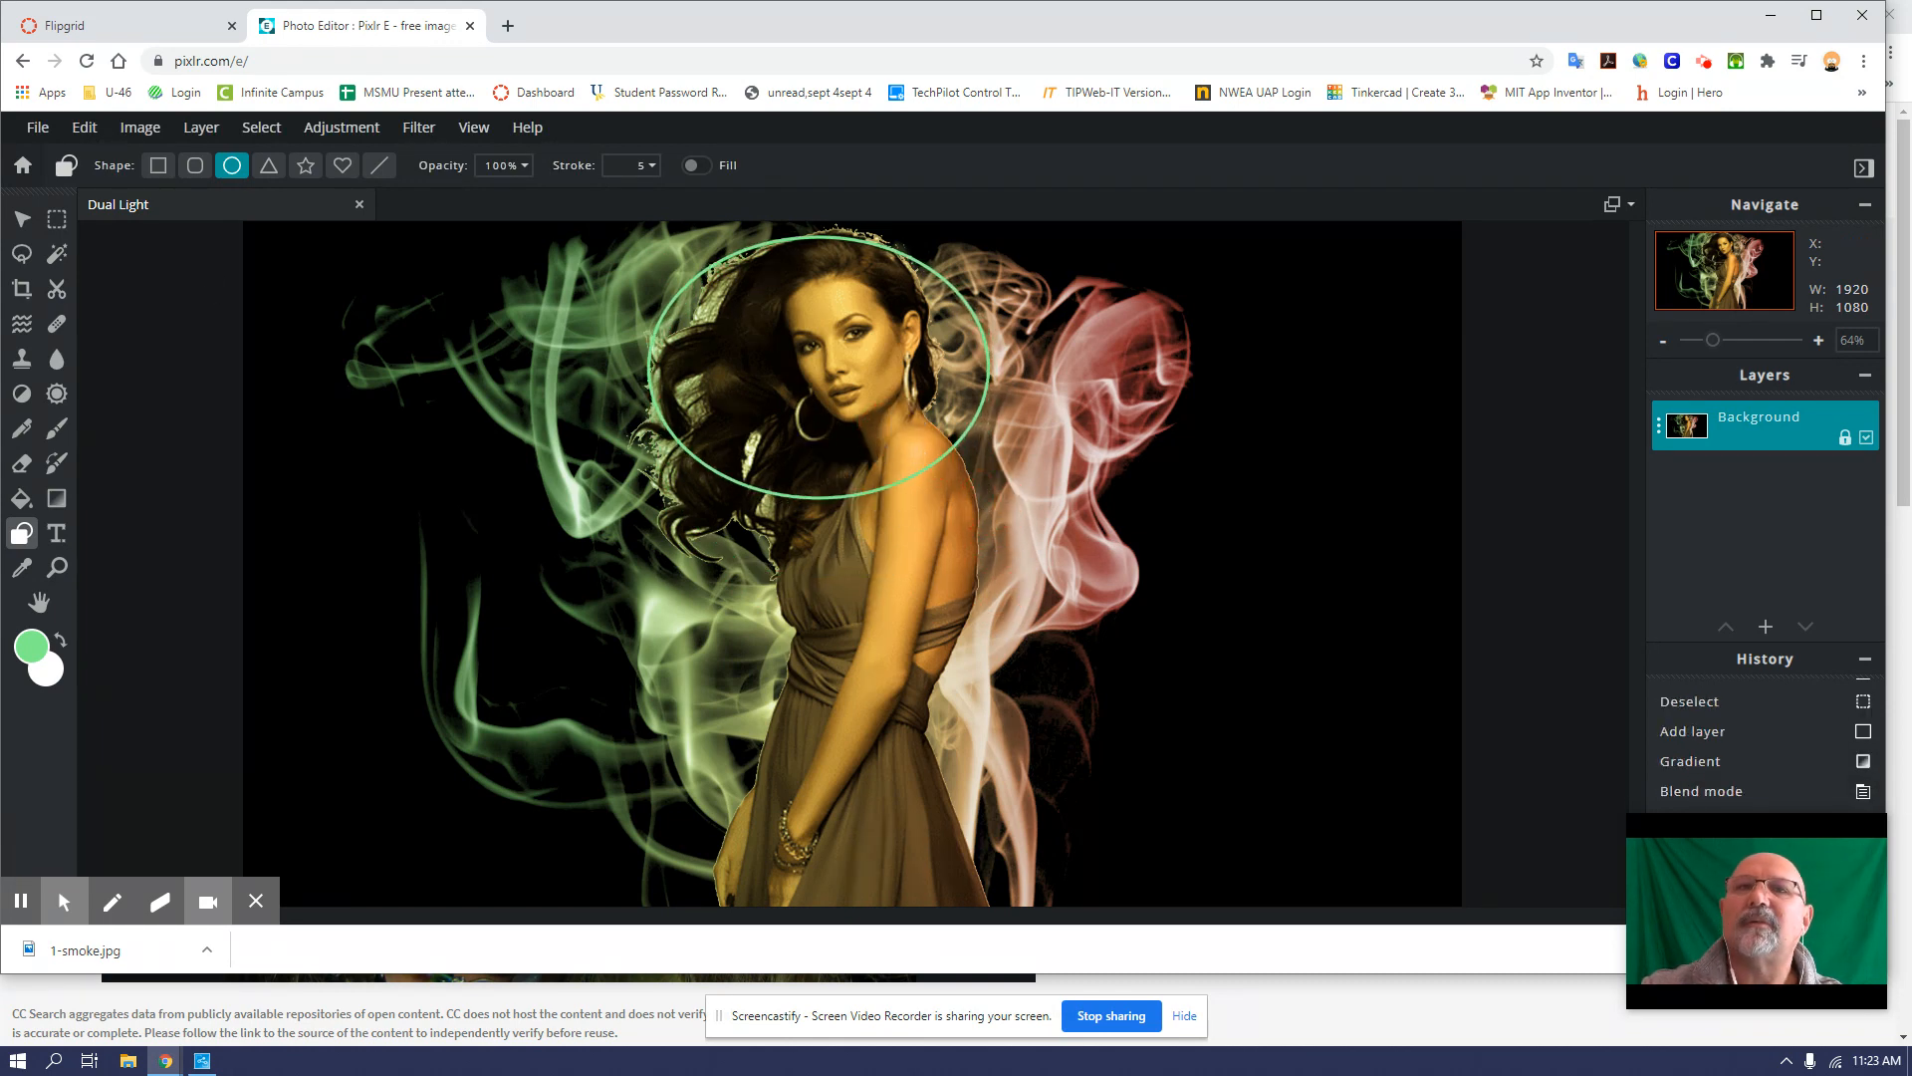
click(22, 219)
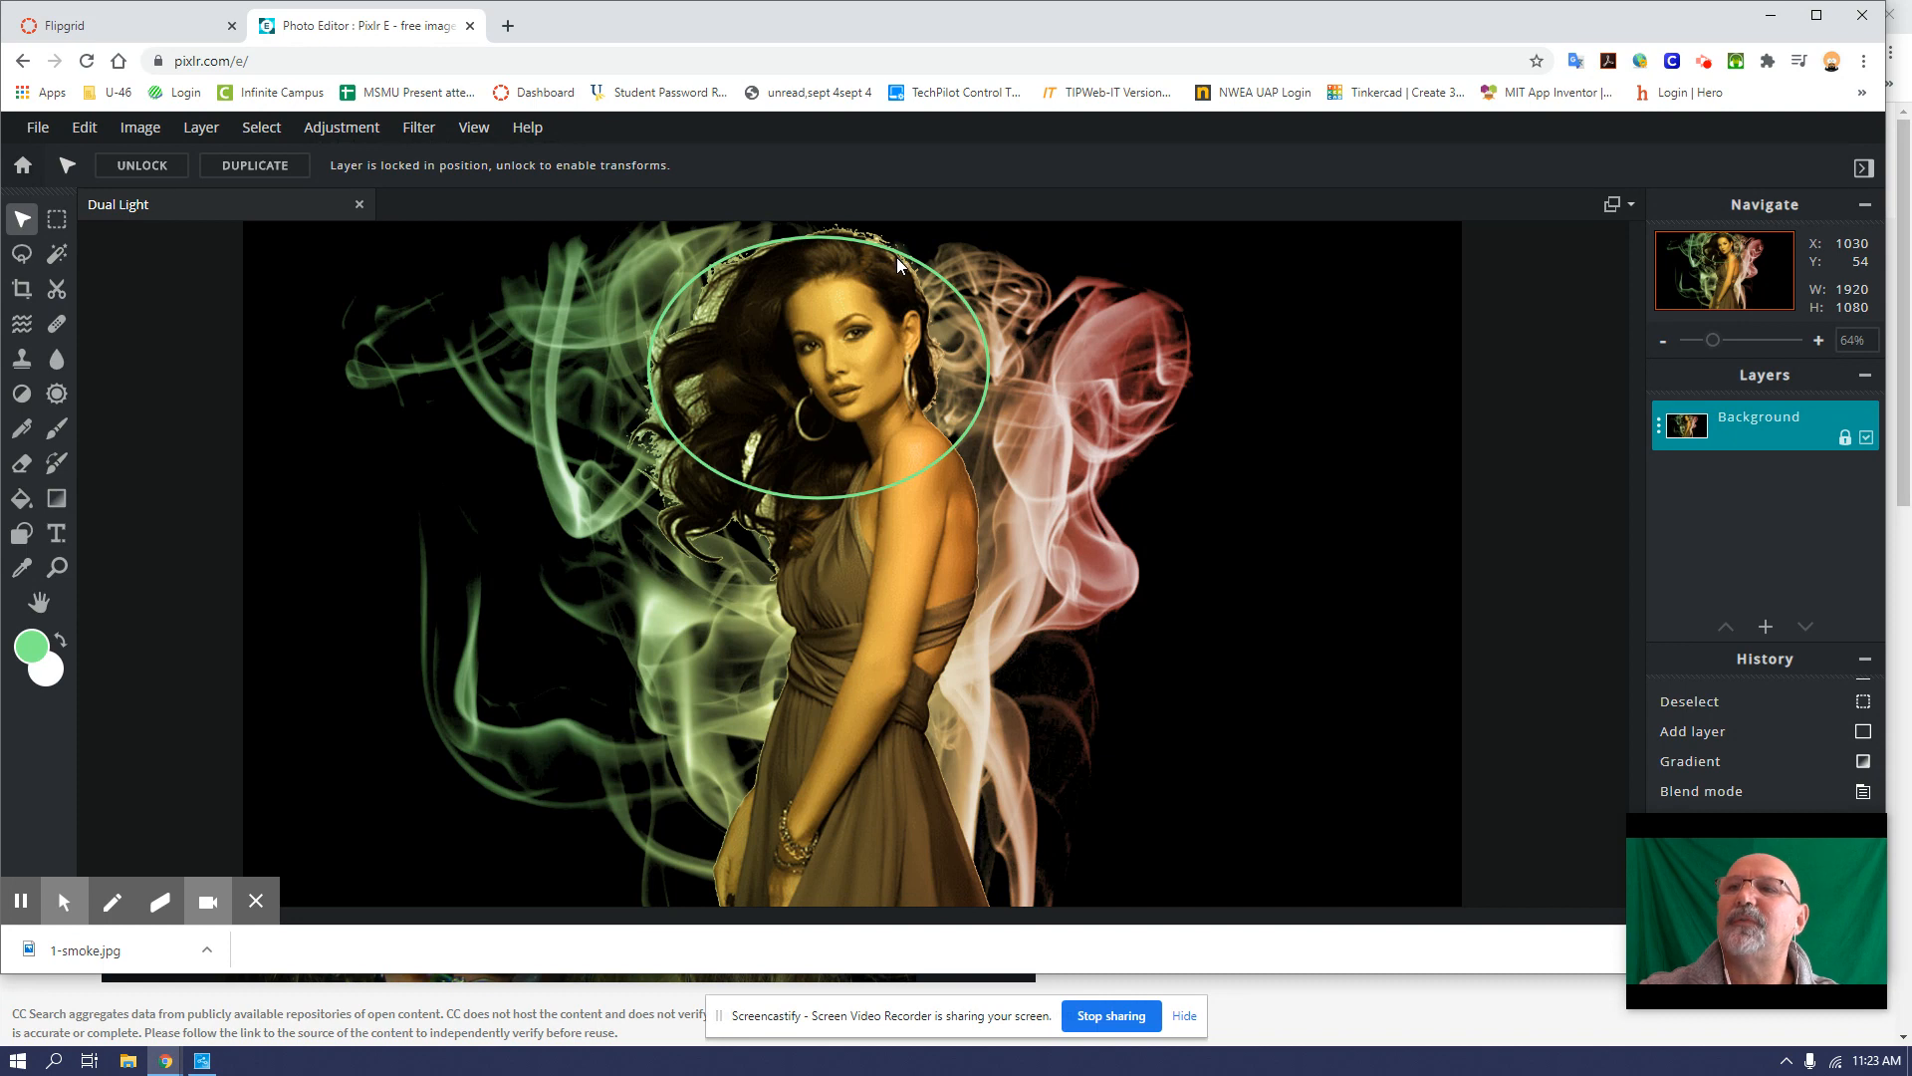
key(ctrl+z)
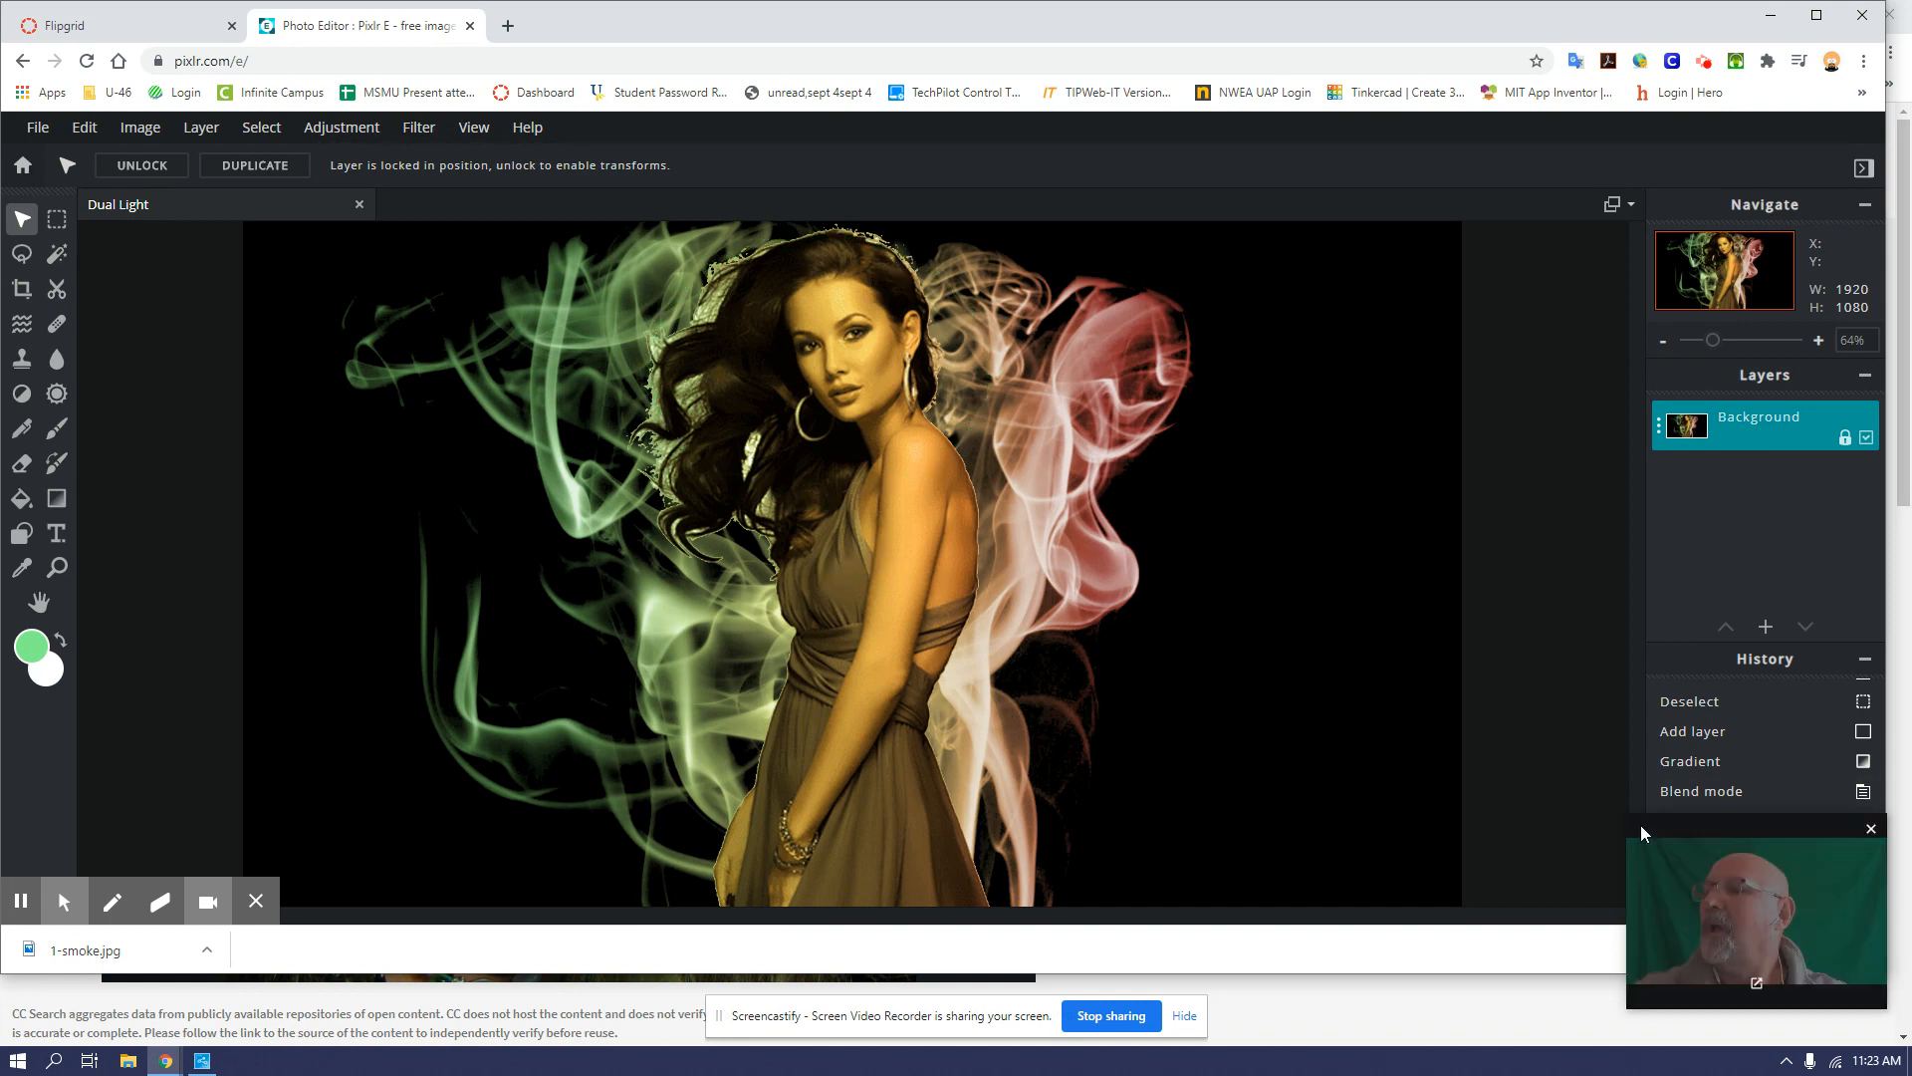
Step: On a new empty layer, draw a green ellipse outline about 476 by 371 around the woman's head and raise it to the canvas's upper edge
click(1766, 626)
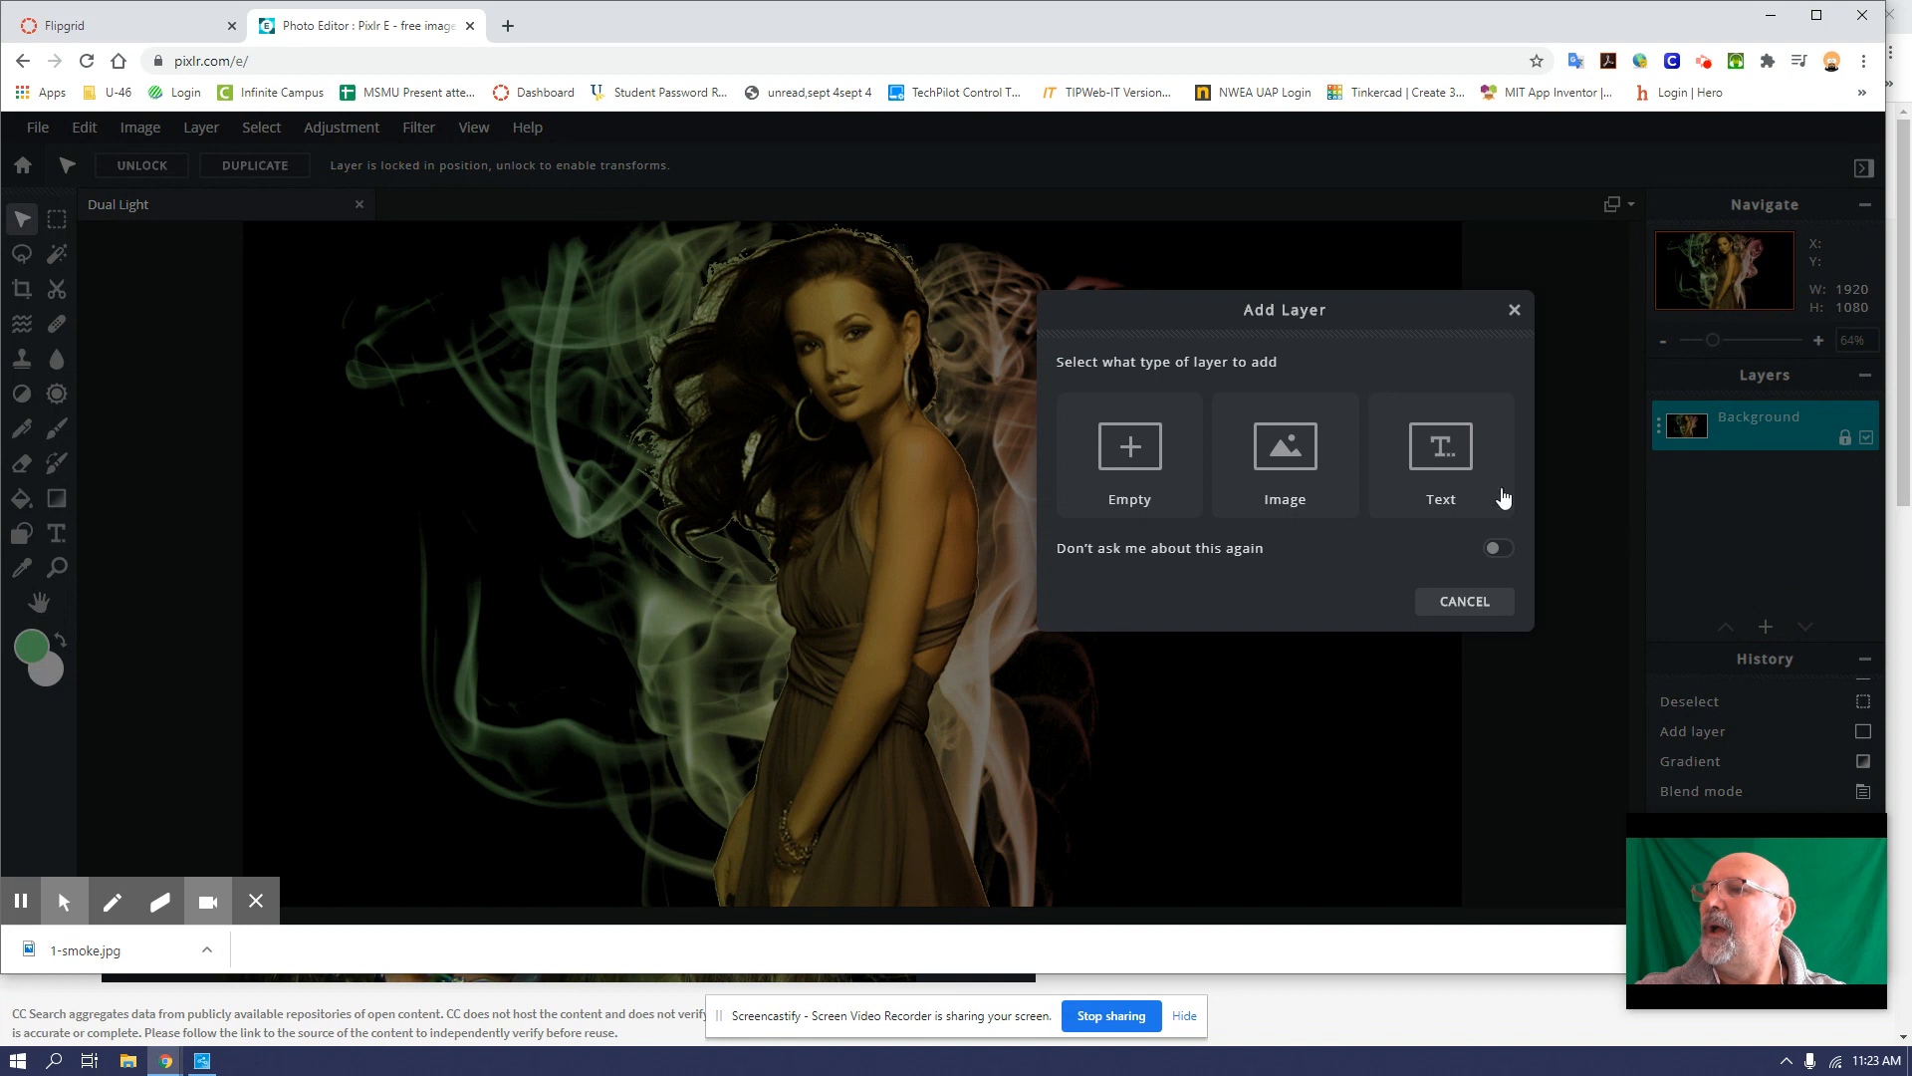
click(1144, 466)
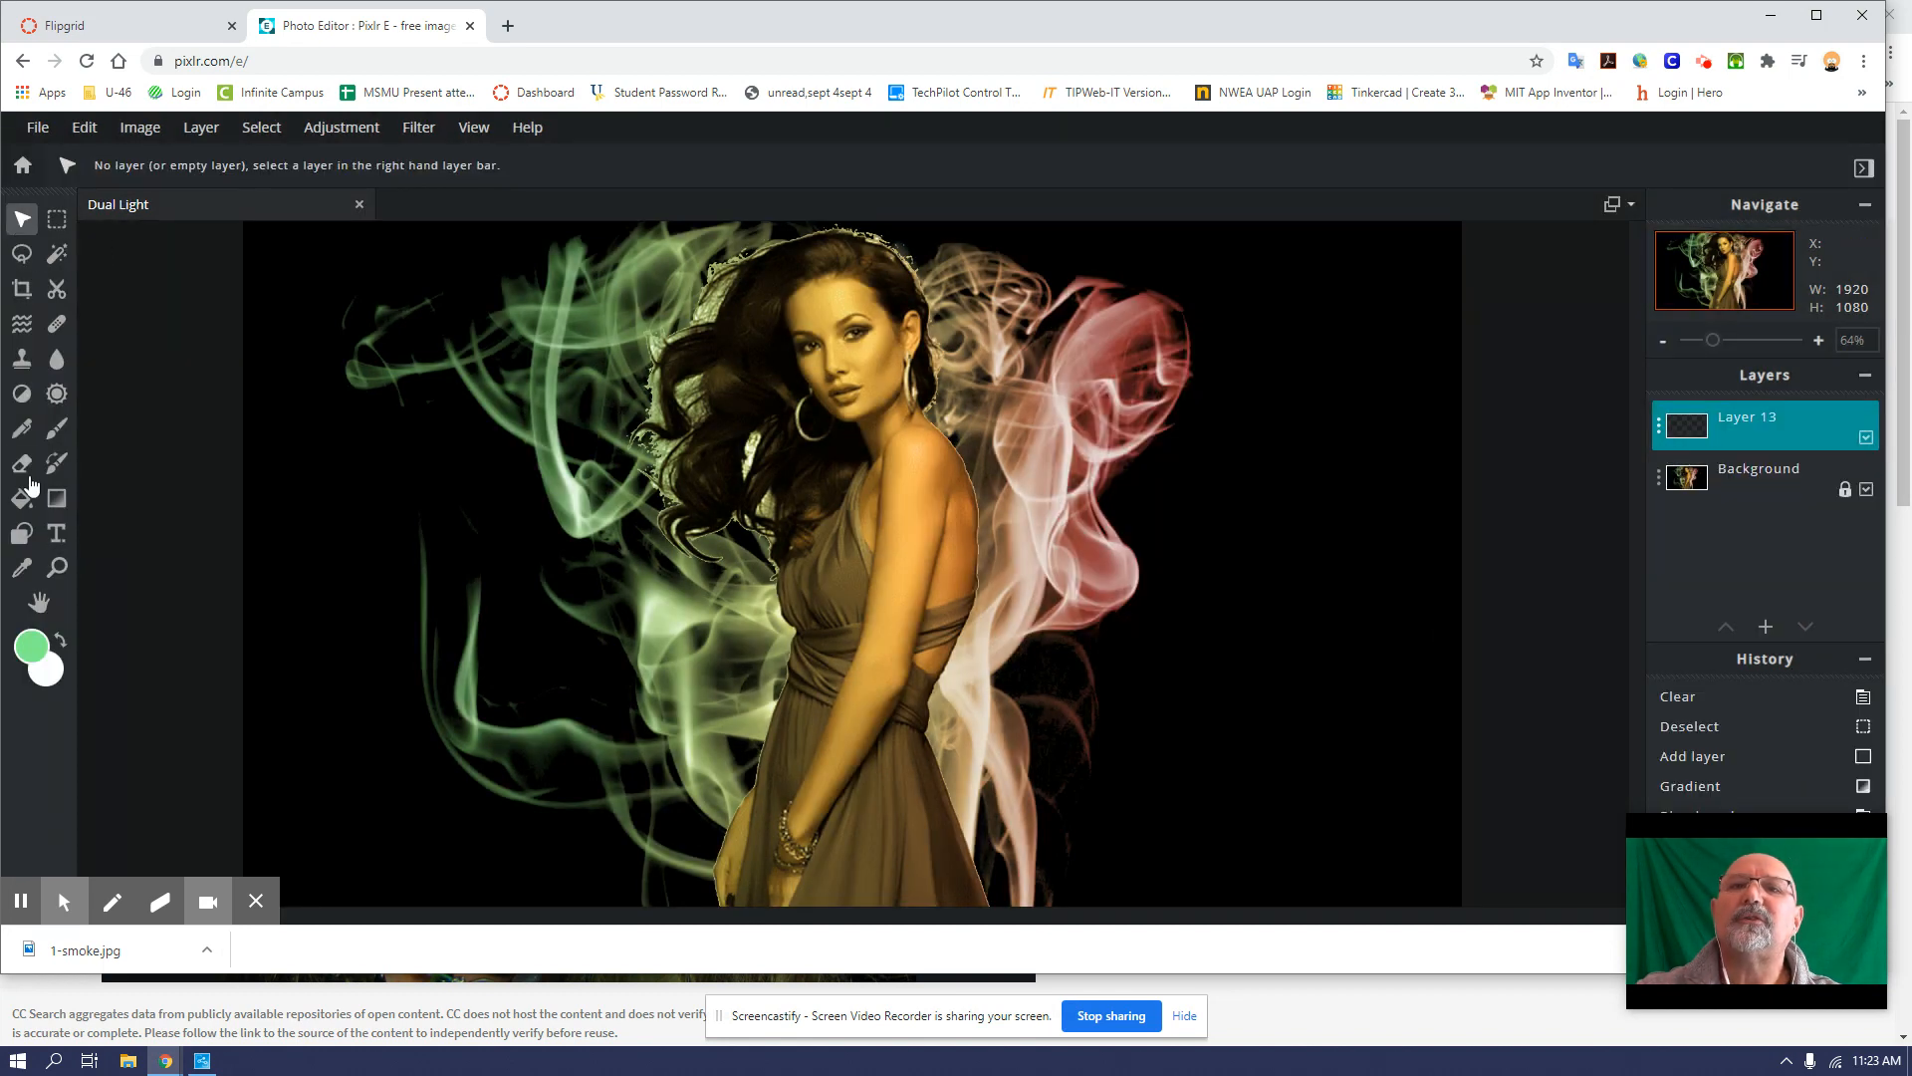
click(22, 537)
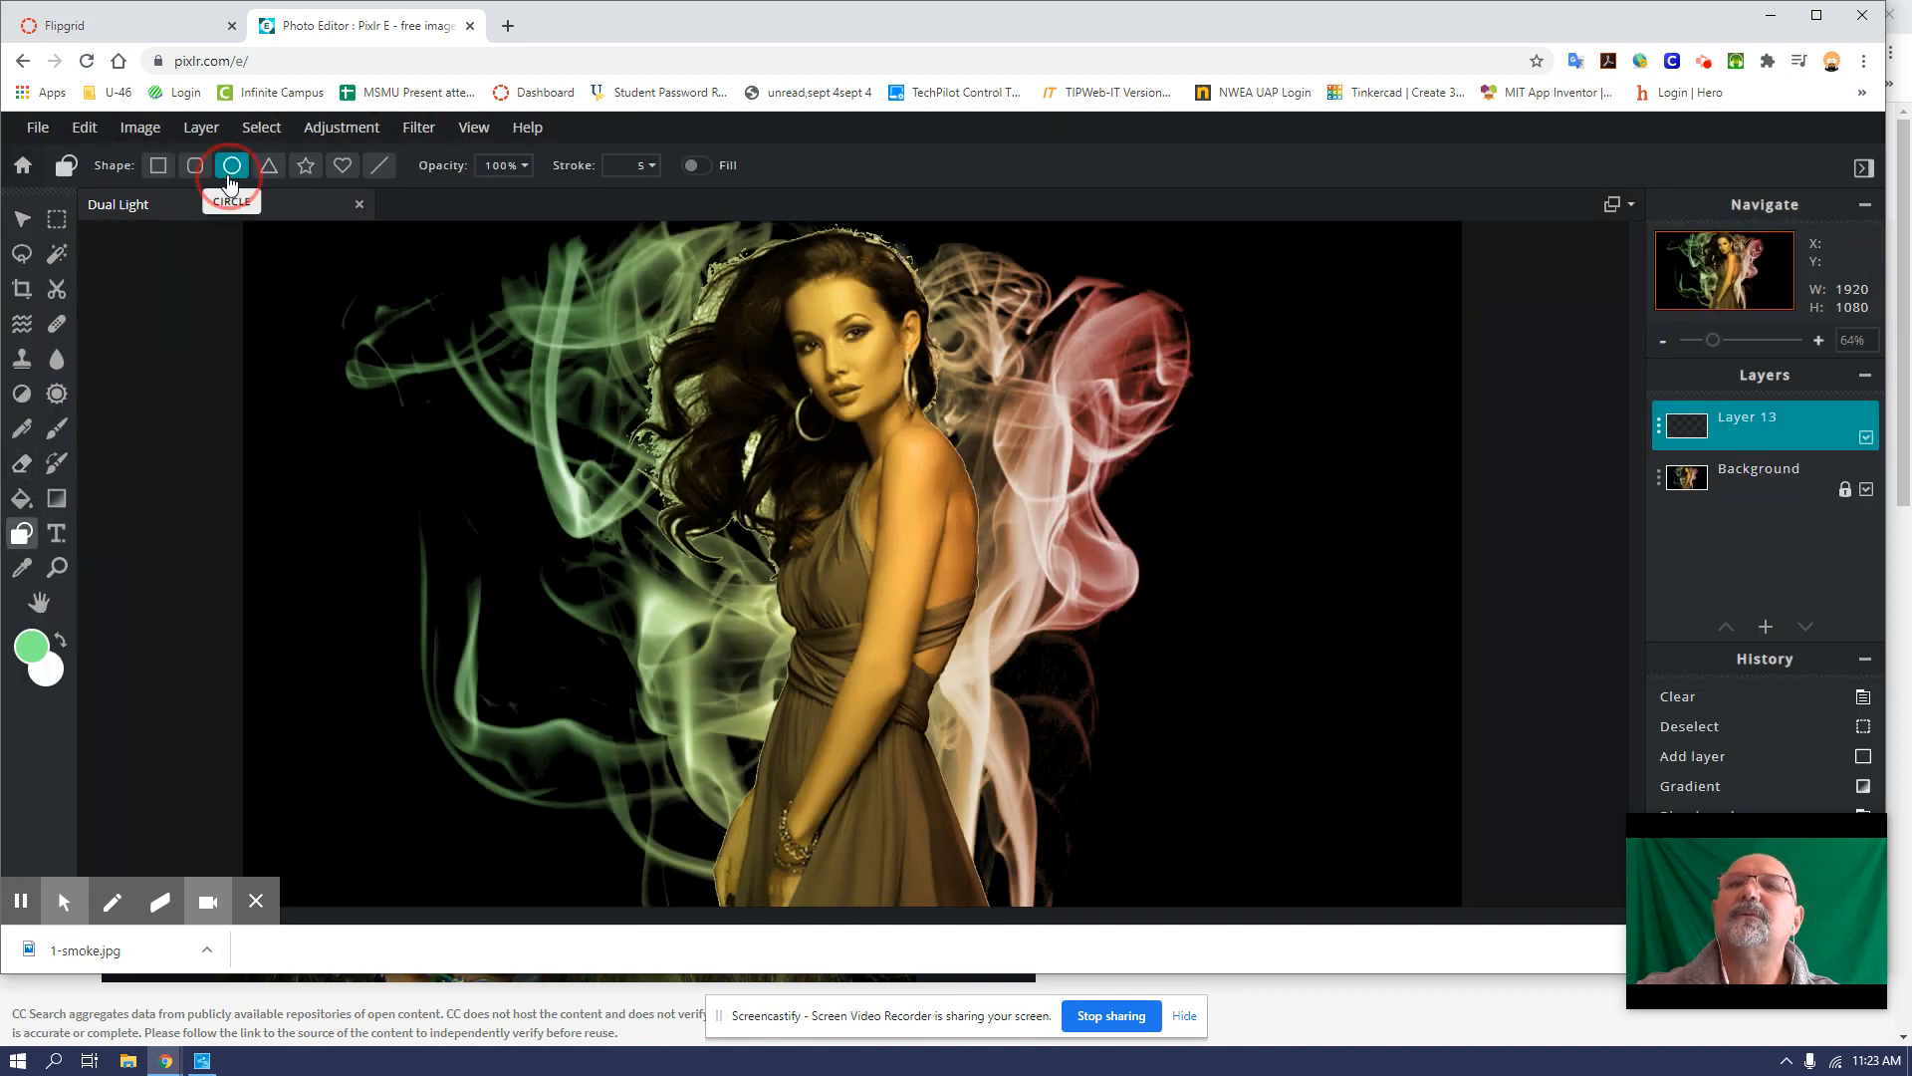
drag(682, 229, 958, 462)
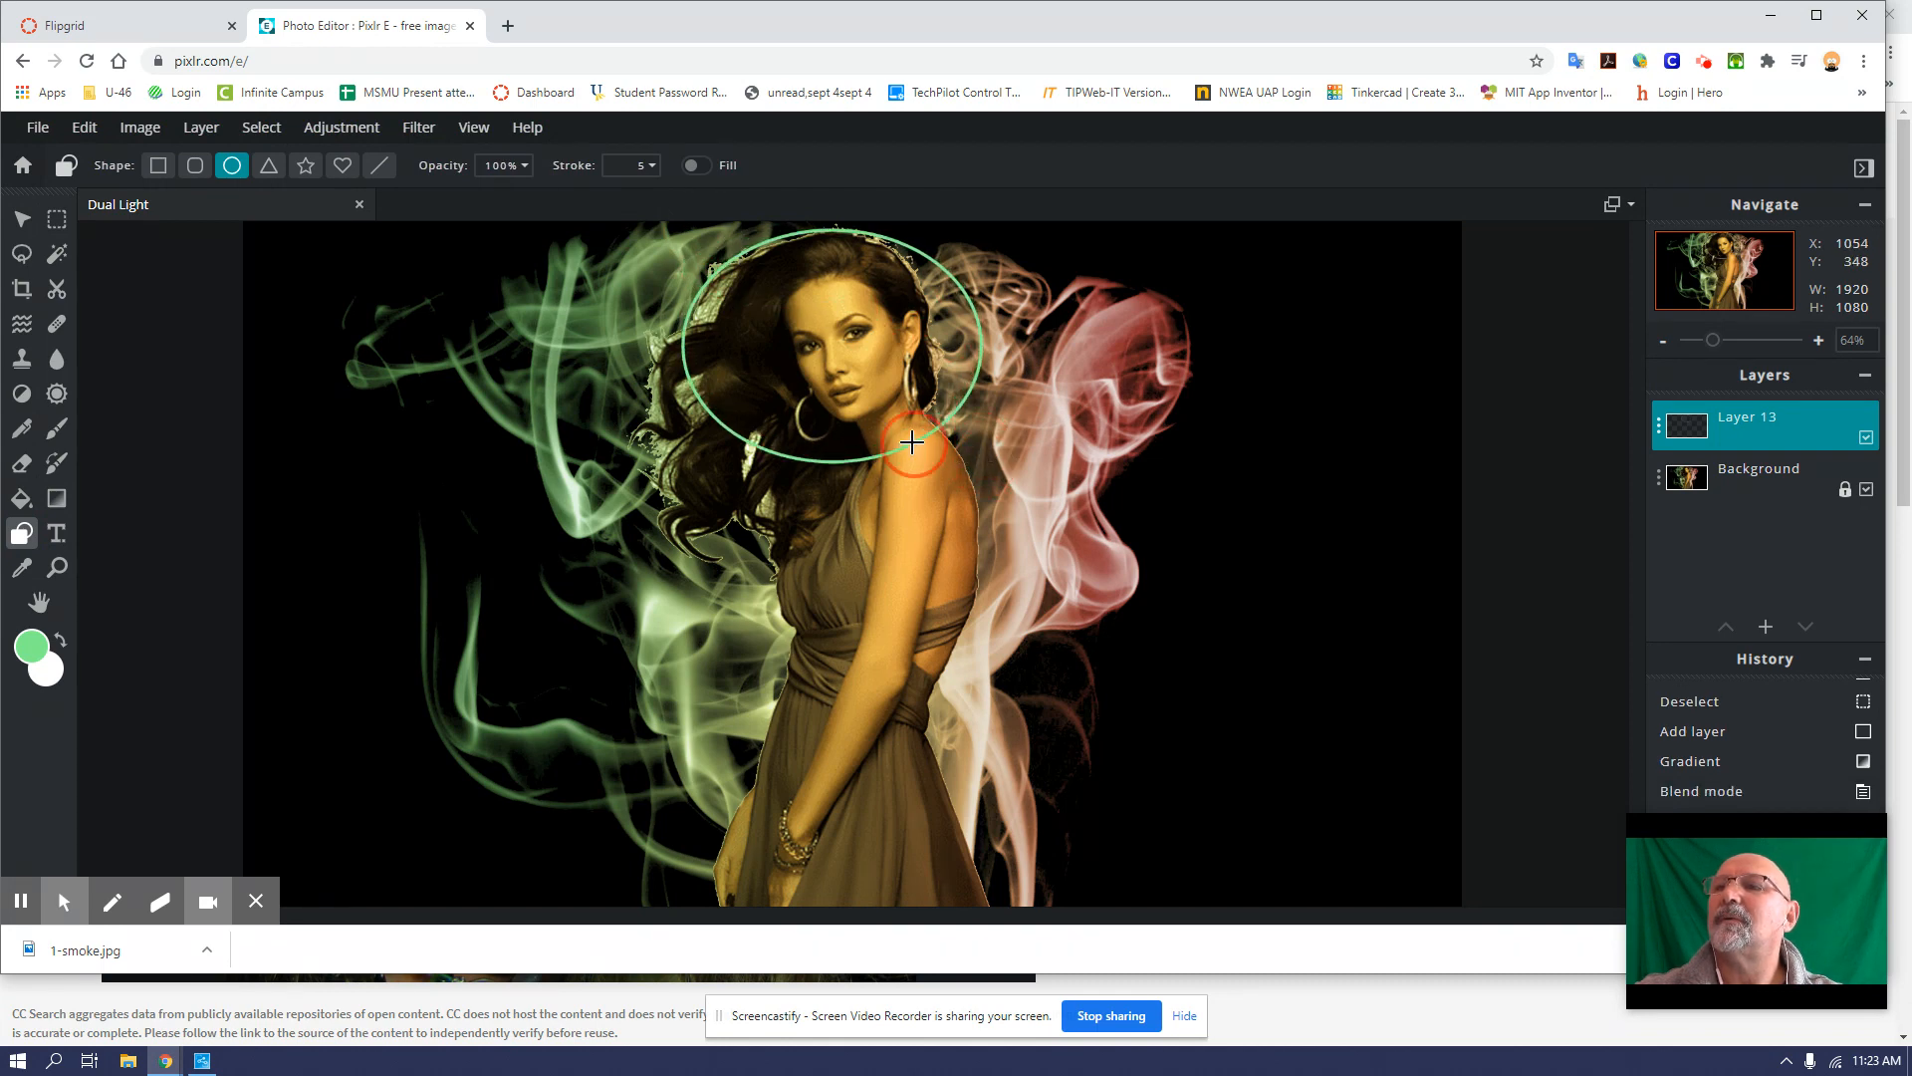
key(ctrl+z)
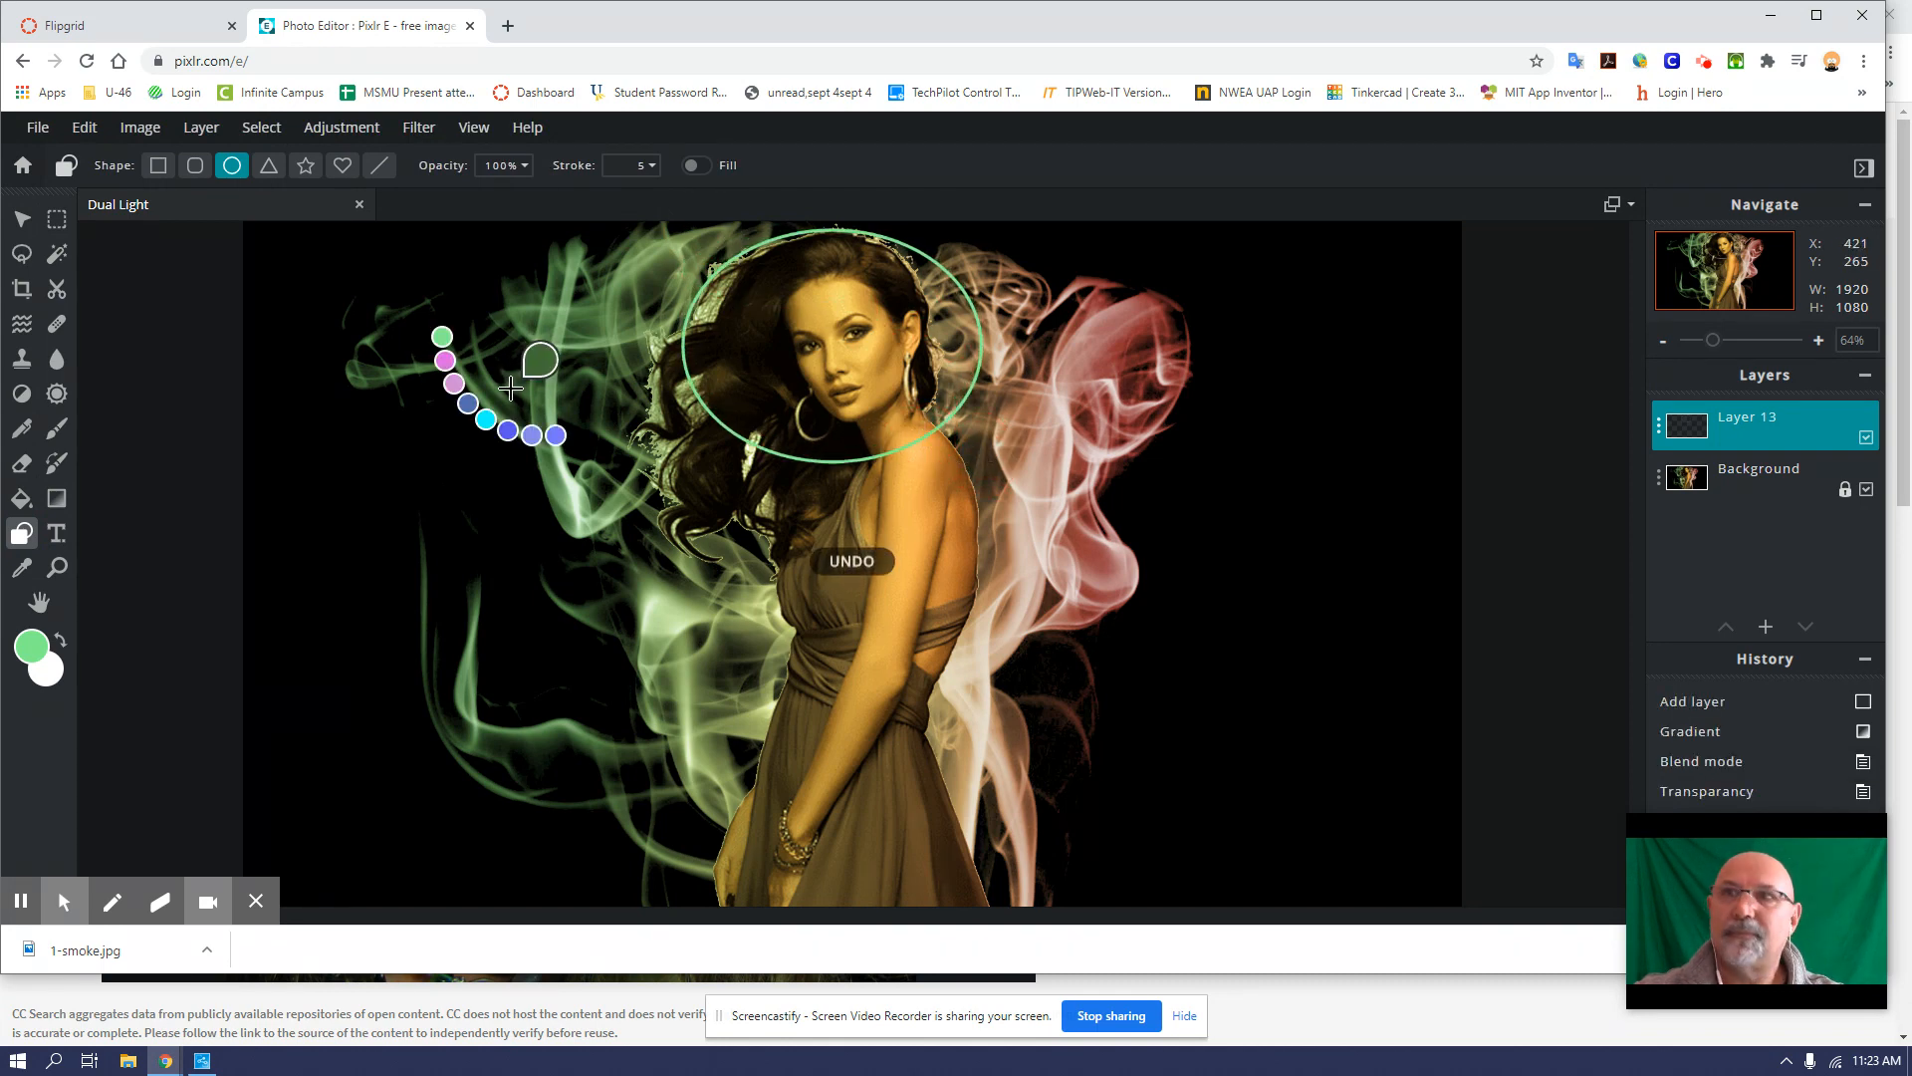
click(21, 219)
drag(866, 270, 867, 260)
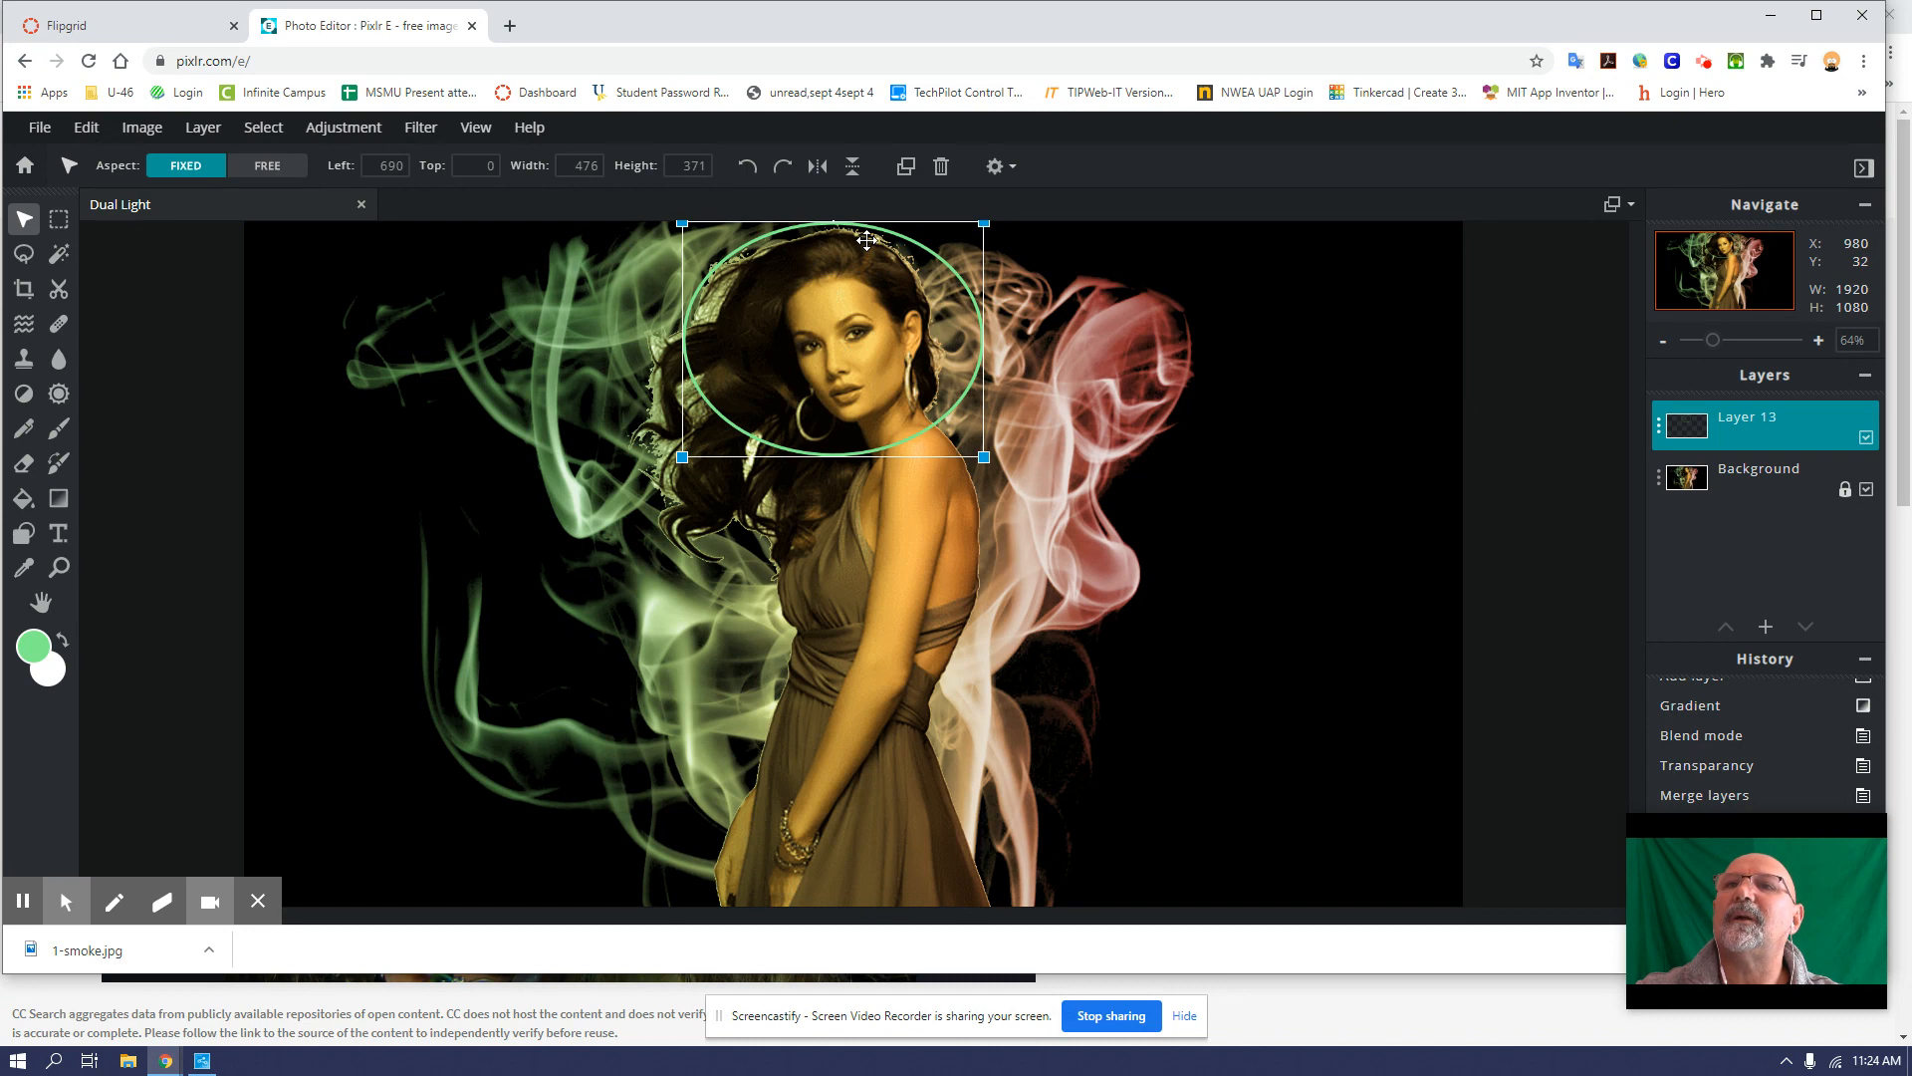
Step: Start an Outer glow filter on the ellipse with a size of 59 px and a dark red color
click(411, 131)
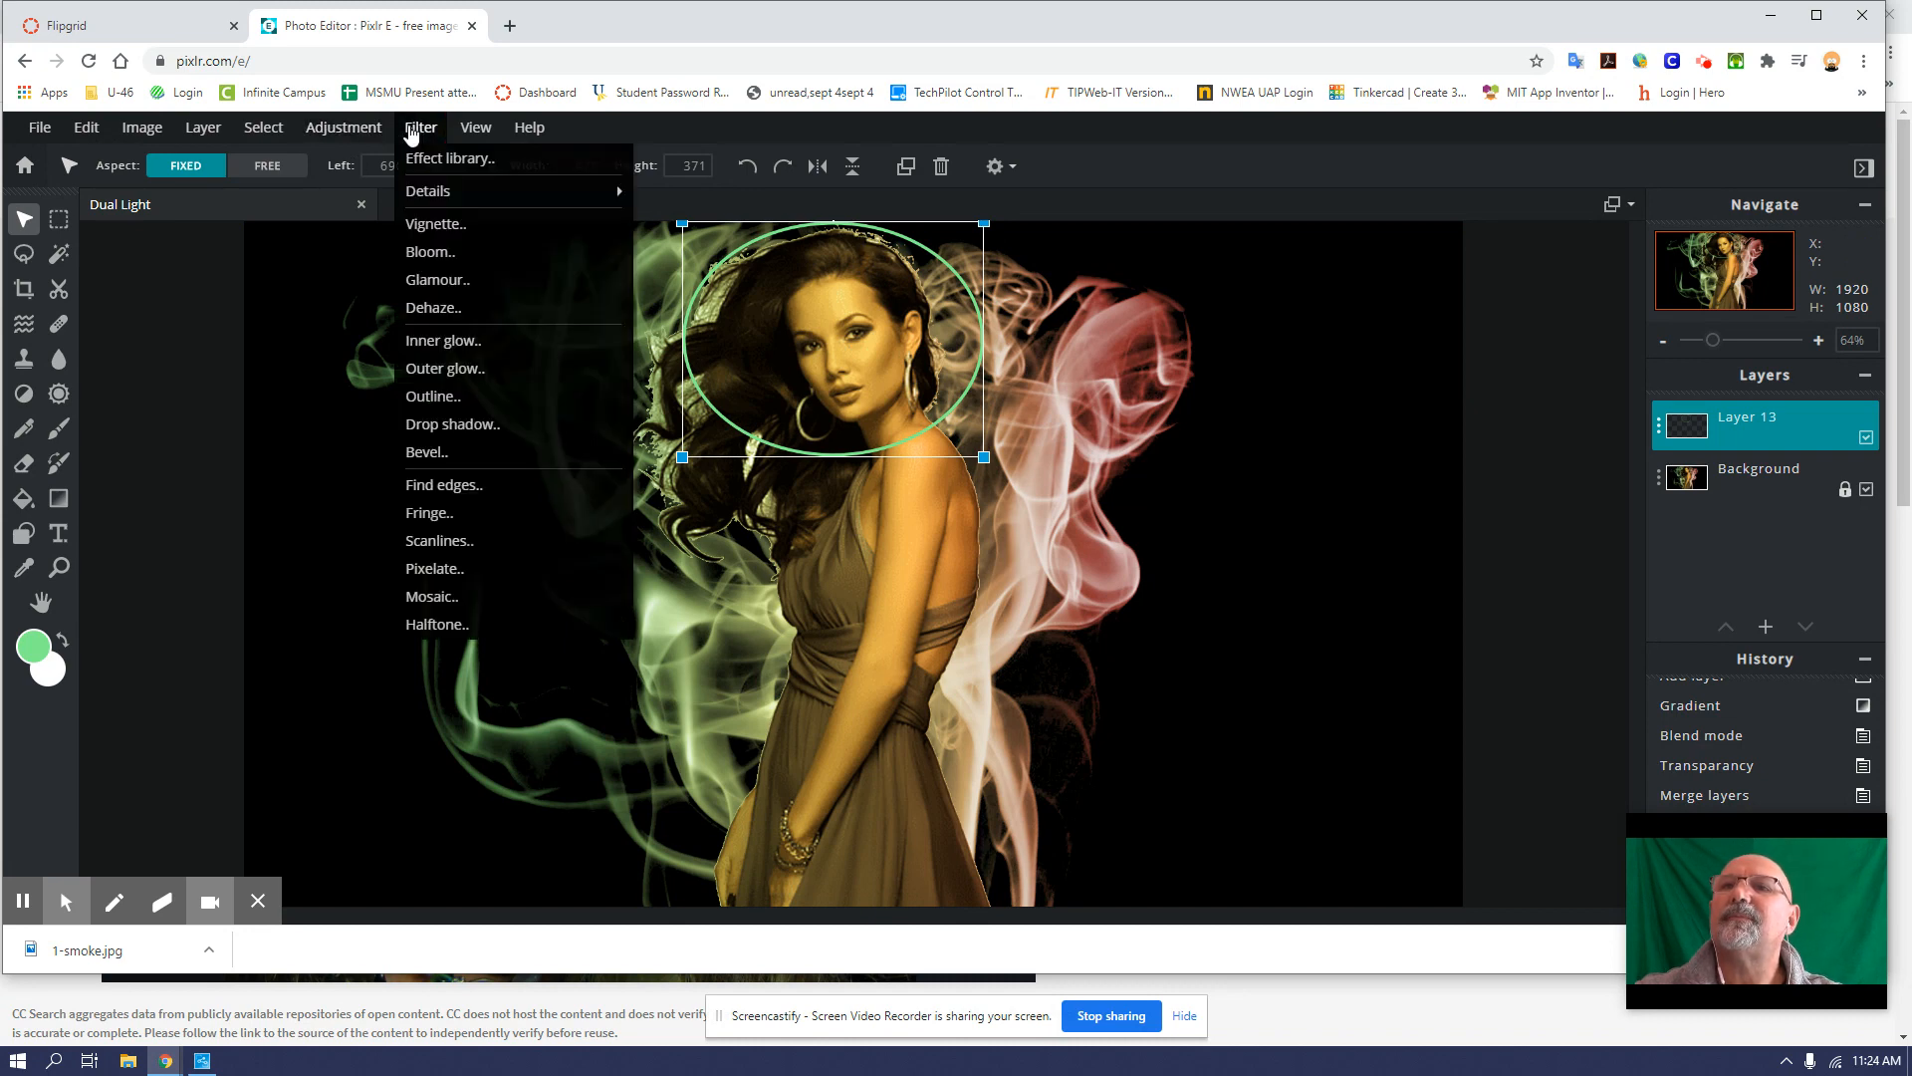
click(463, 370)
drag(1132, 428, 1247, 428)
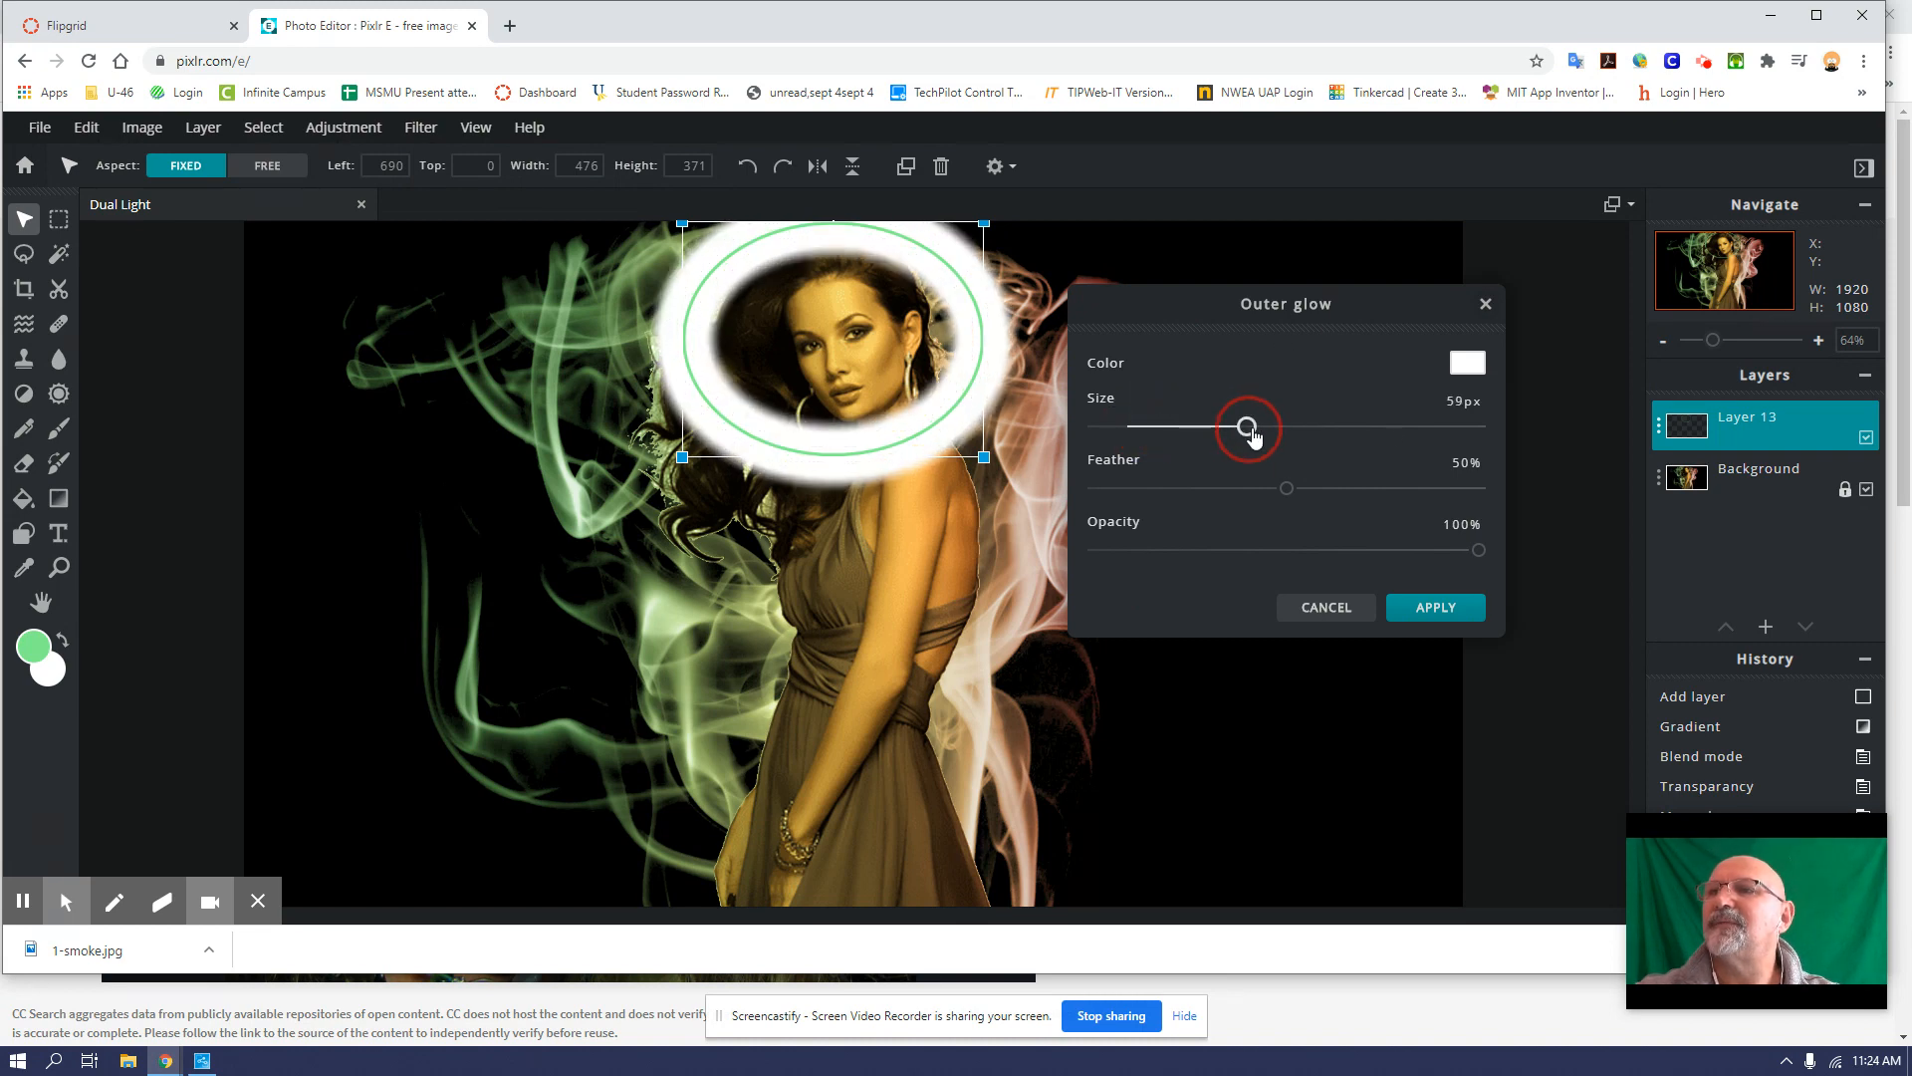
click(1467, 362)
click(1337, 351)
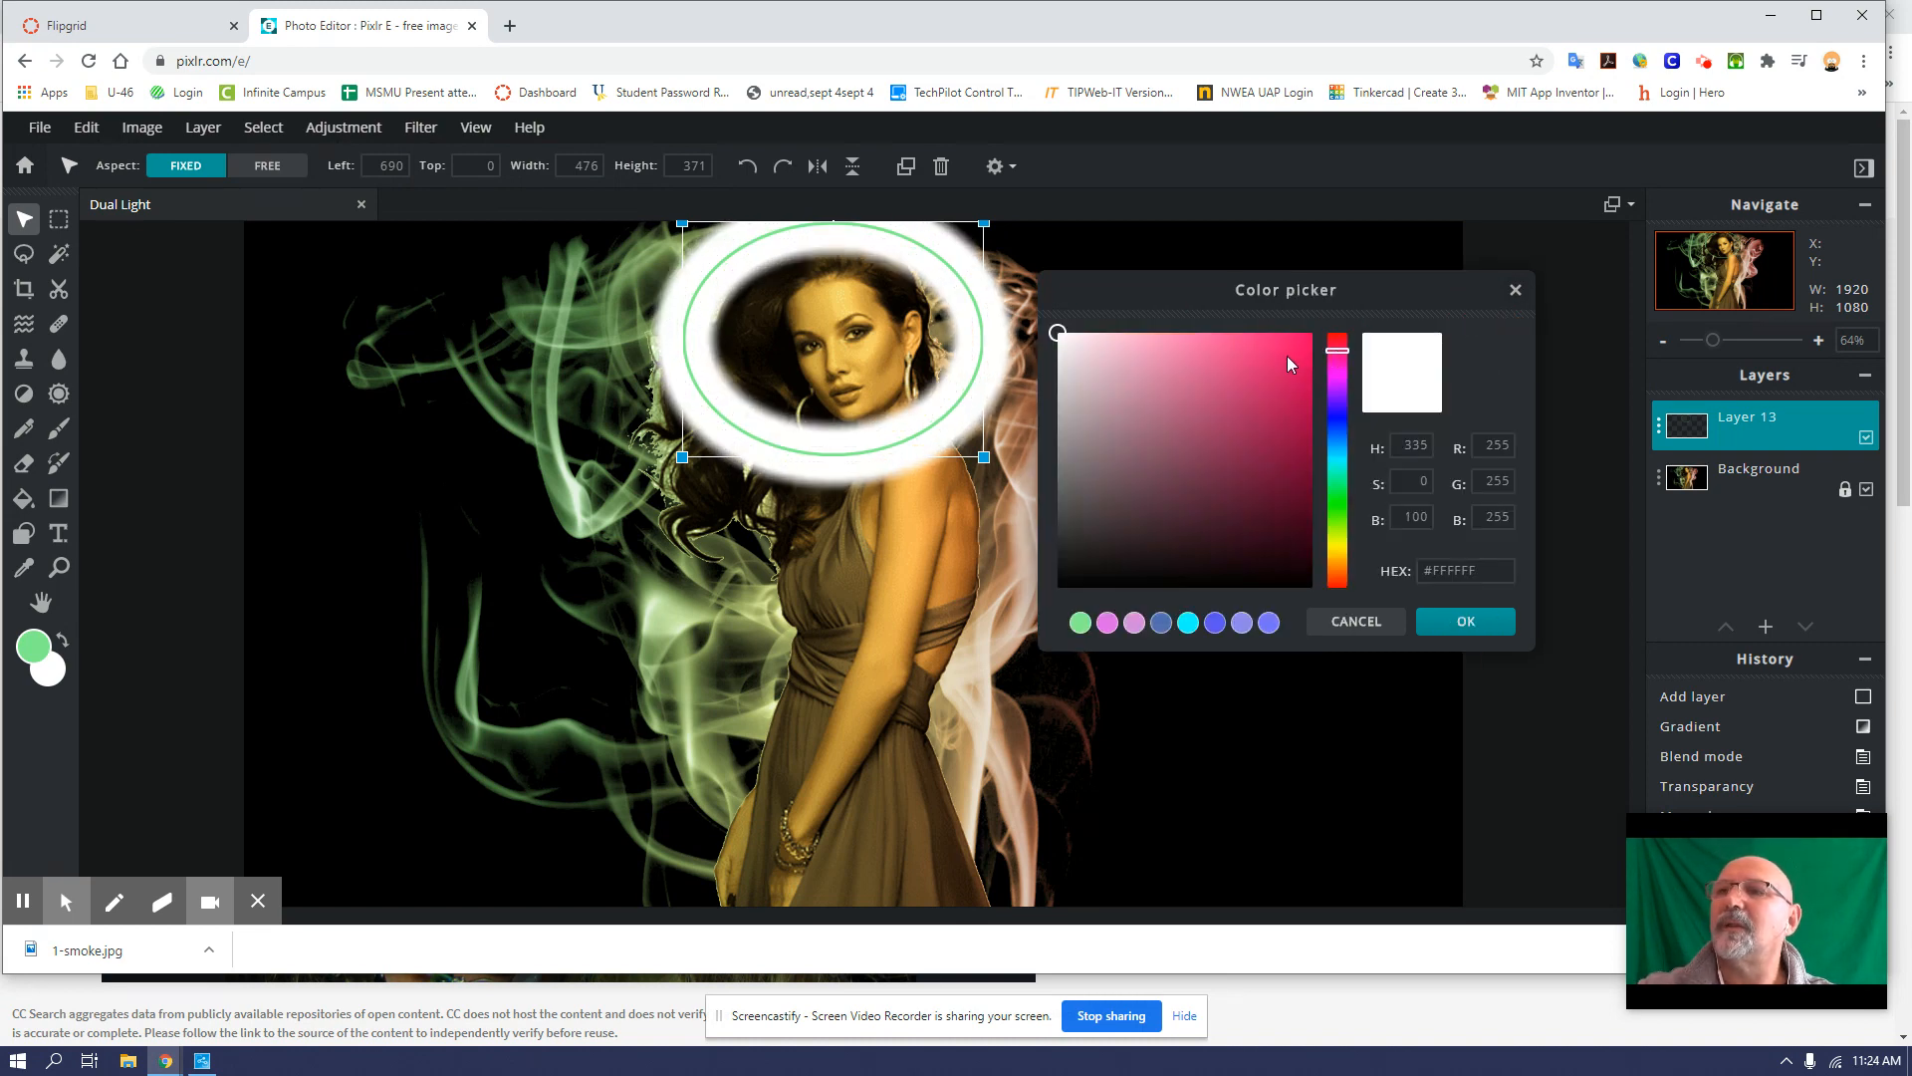
drag(1341, 364, 1338, 340)
drag(1060, 337, 1294, 415)
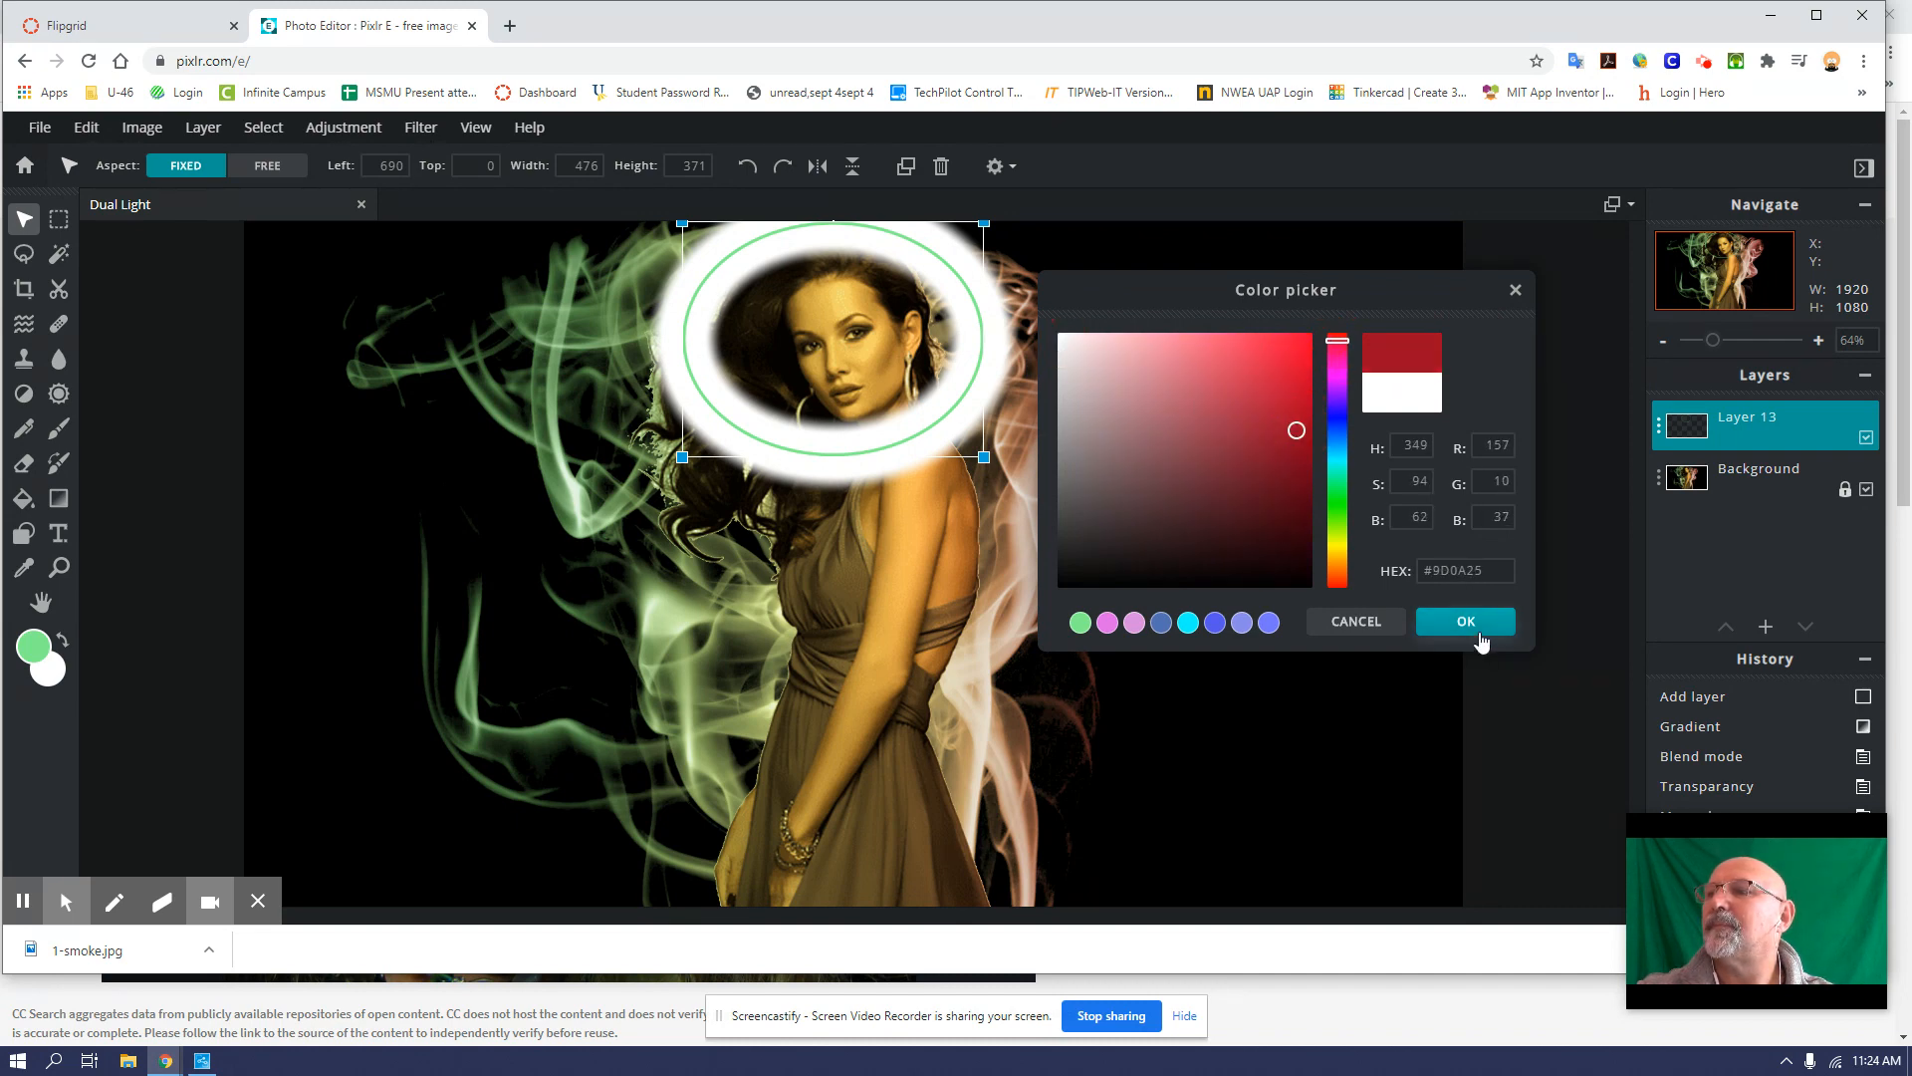
click(1472, 626)
Step: Set the glow's size to 41 px, feather to 75% and opacity to 73%, and apply the filter
drag(1247, 428, 1201, 447)
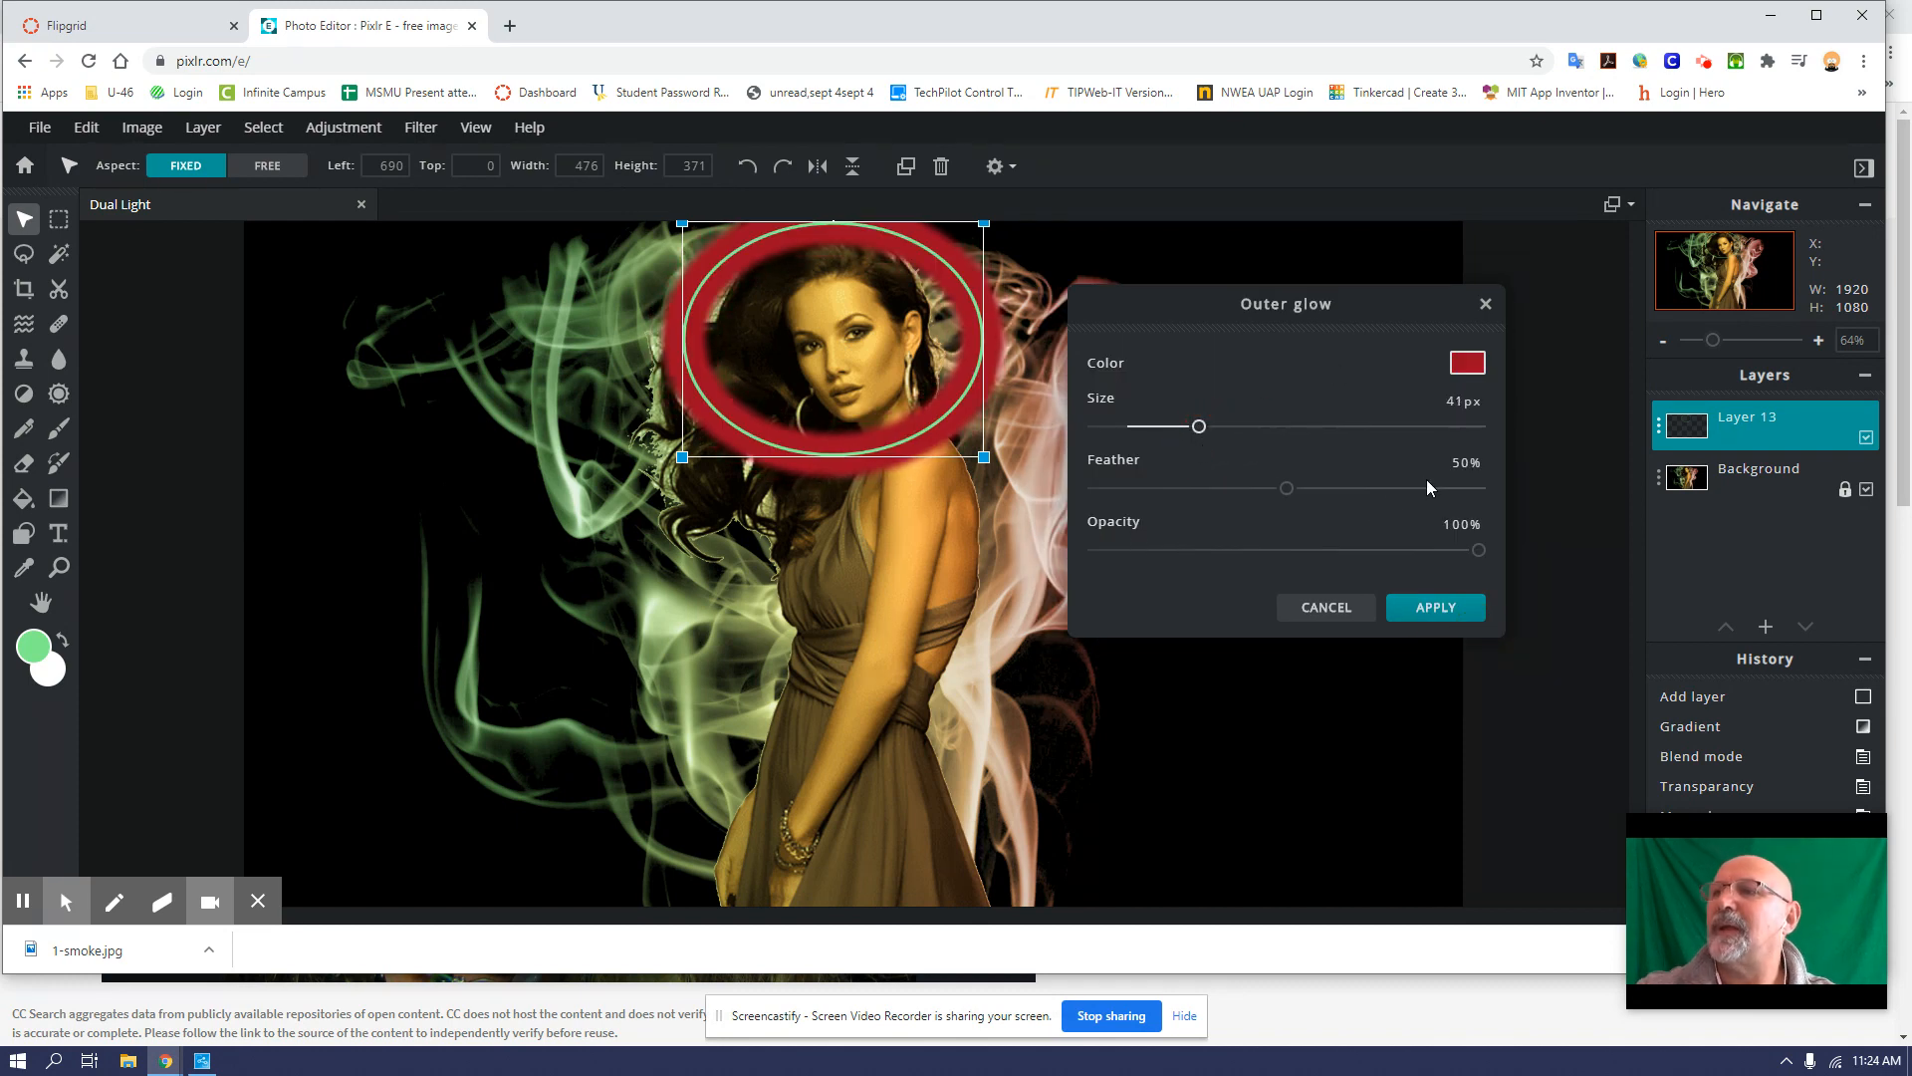
drag(1288, 501, 1385, 500)
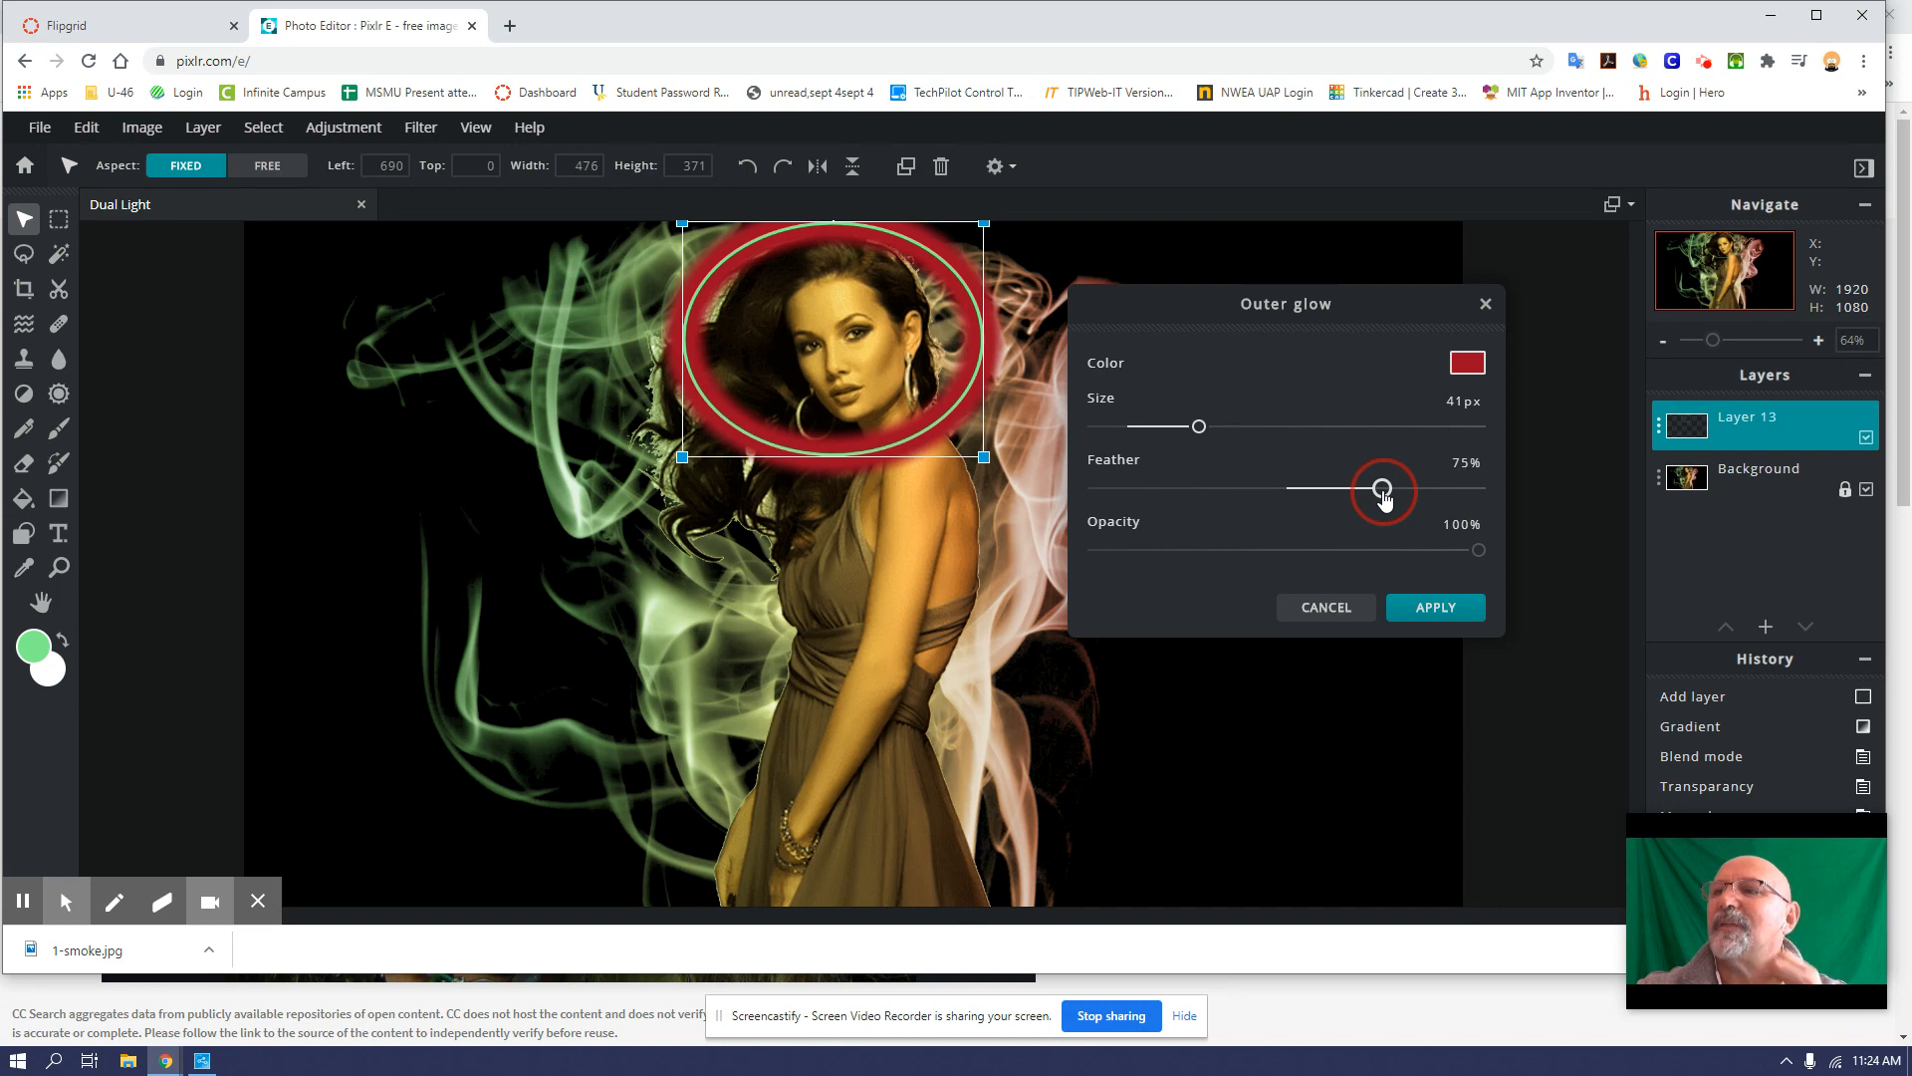
drag(1478, 558, 1387, 570)
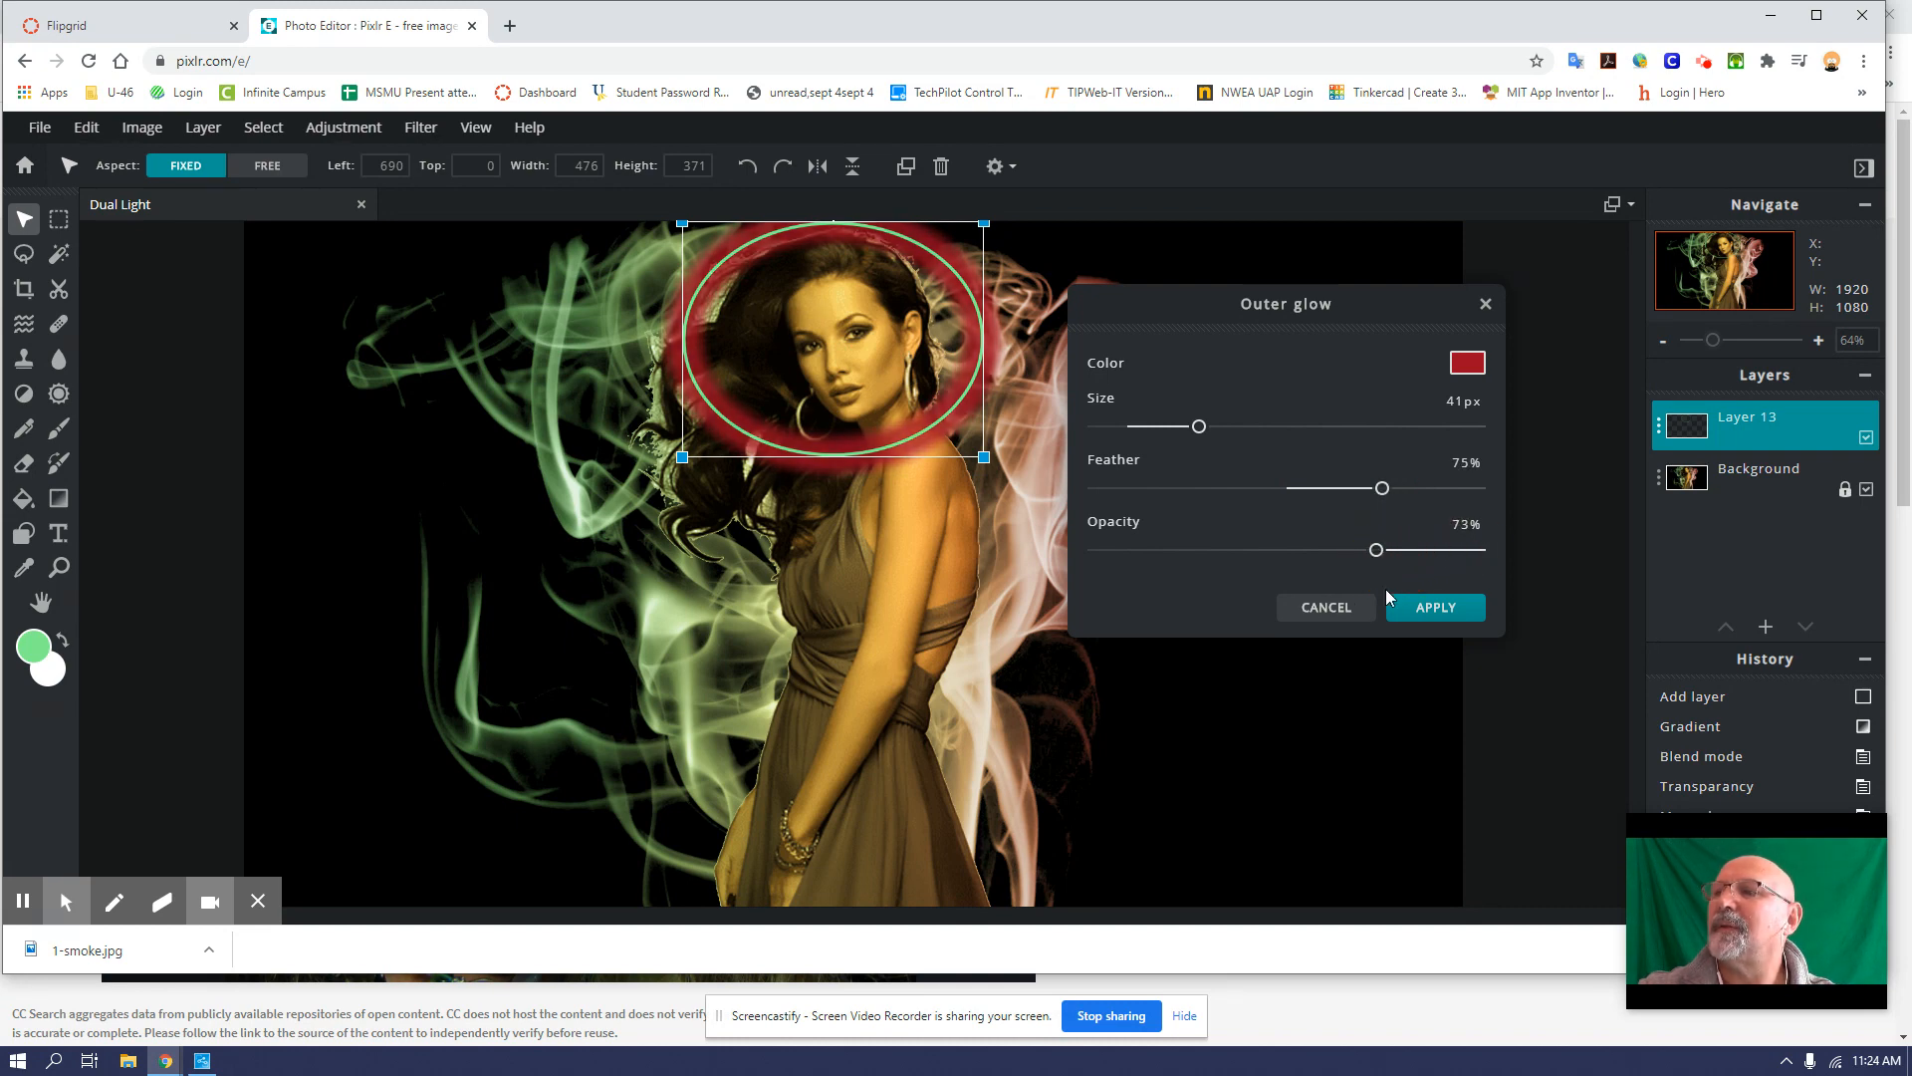
click(1433, 608)
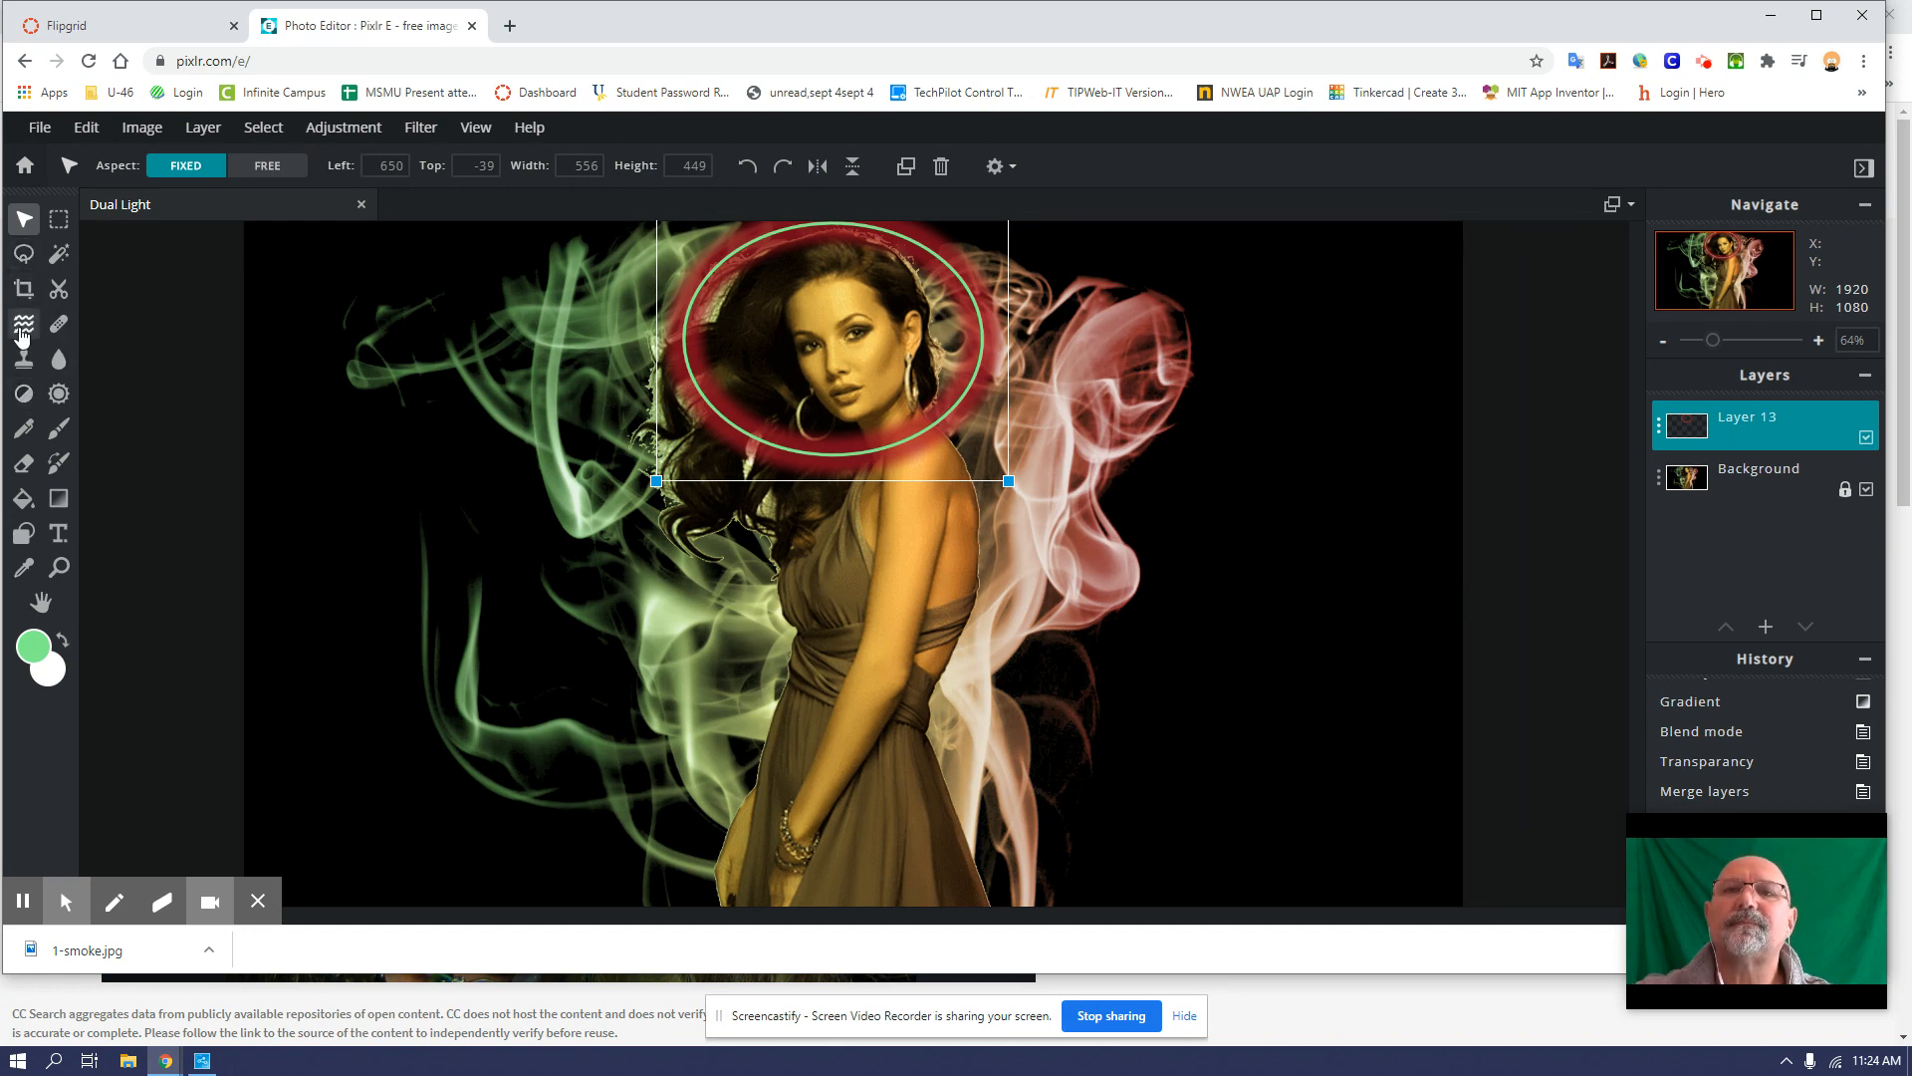
Step: Mask out the part of the glowing ring that overlaps the woman's shoulder and lower neck, using the Cutout tool's brush at size 40
click(58, 261)
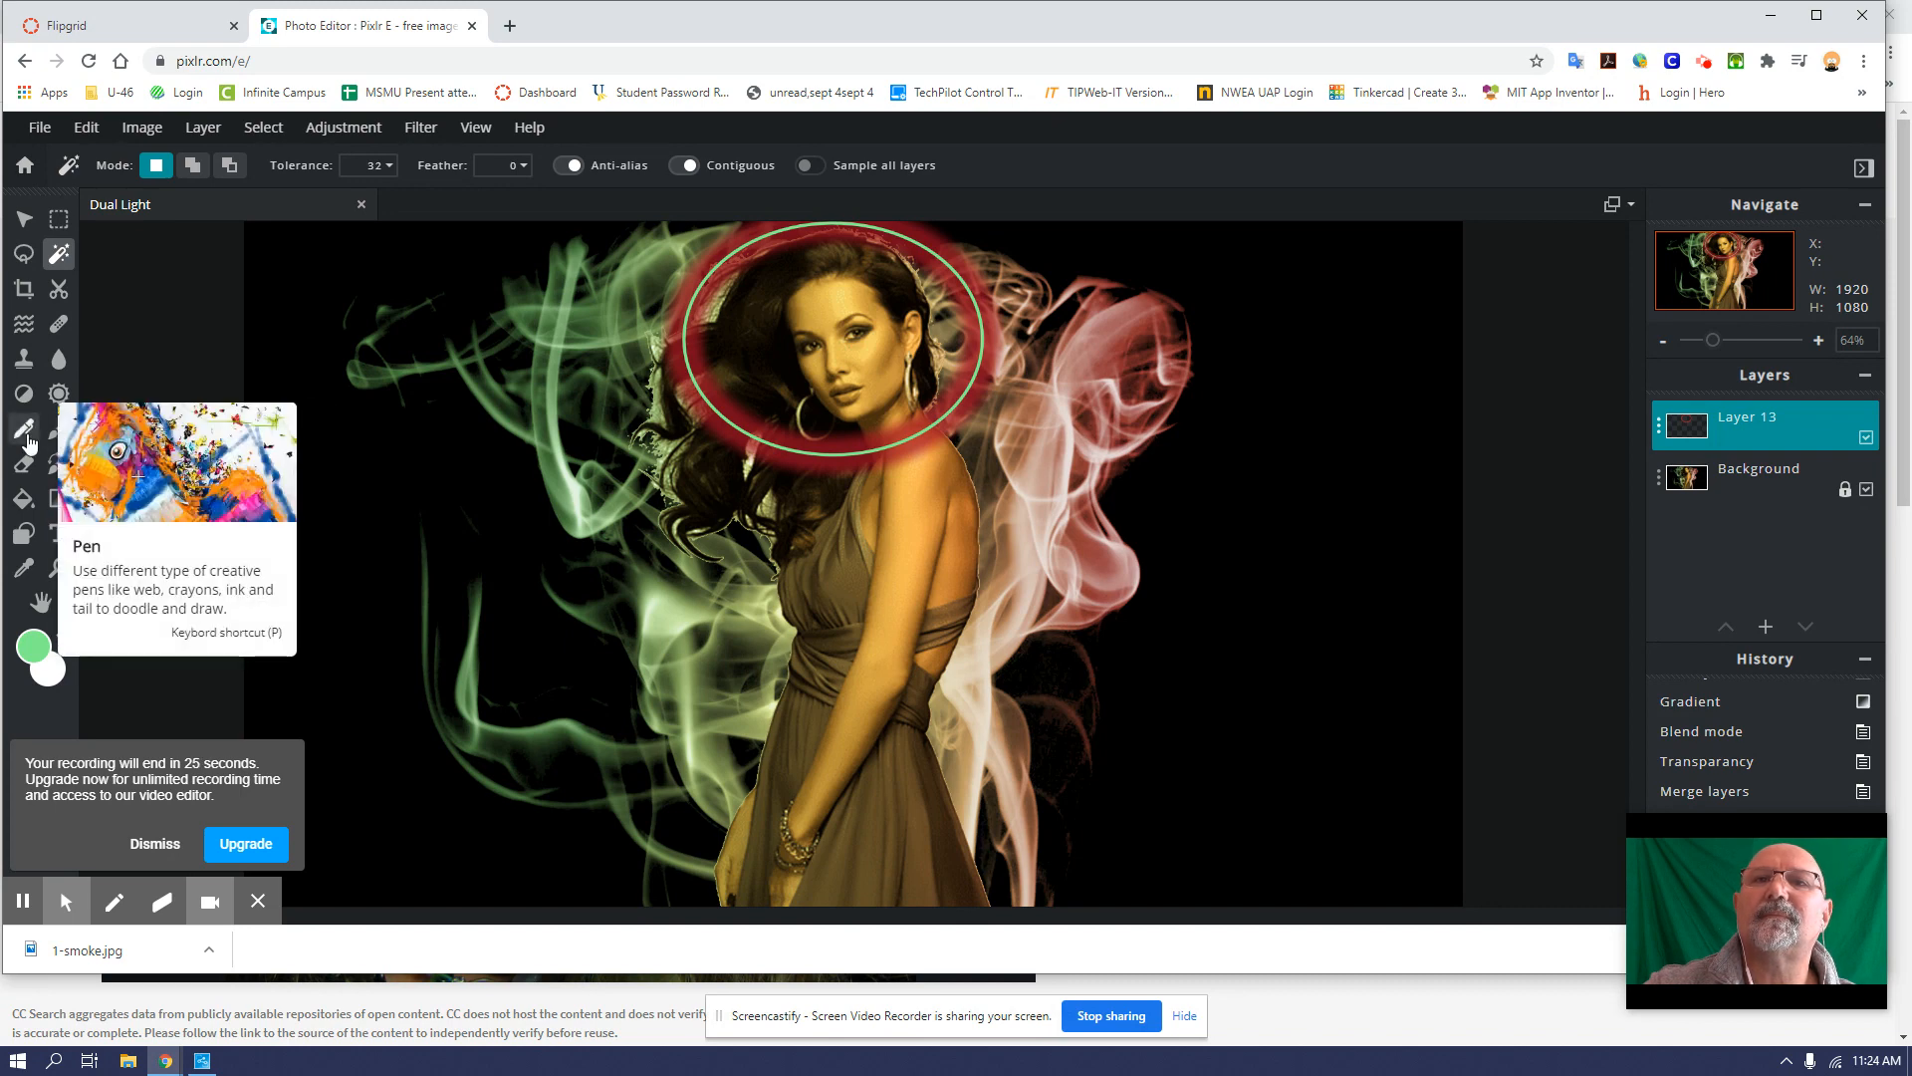
click(60, 292)
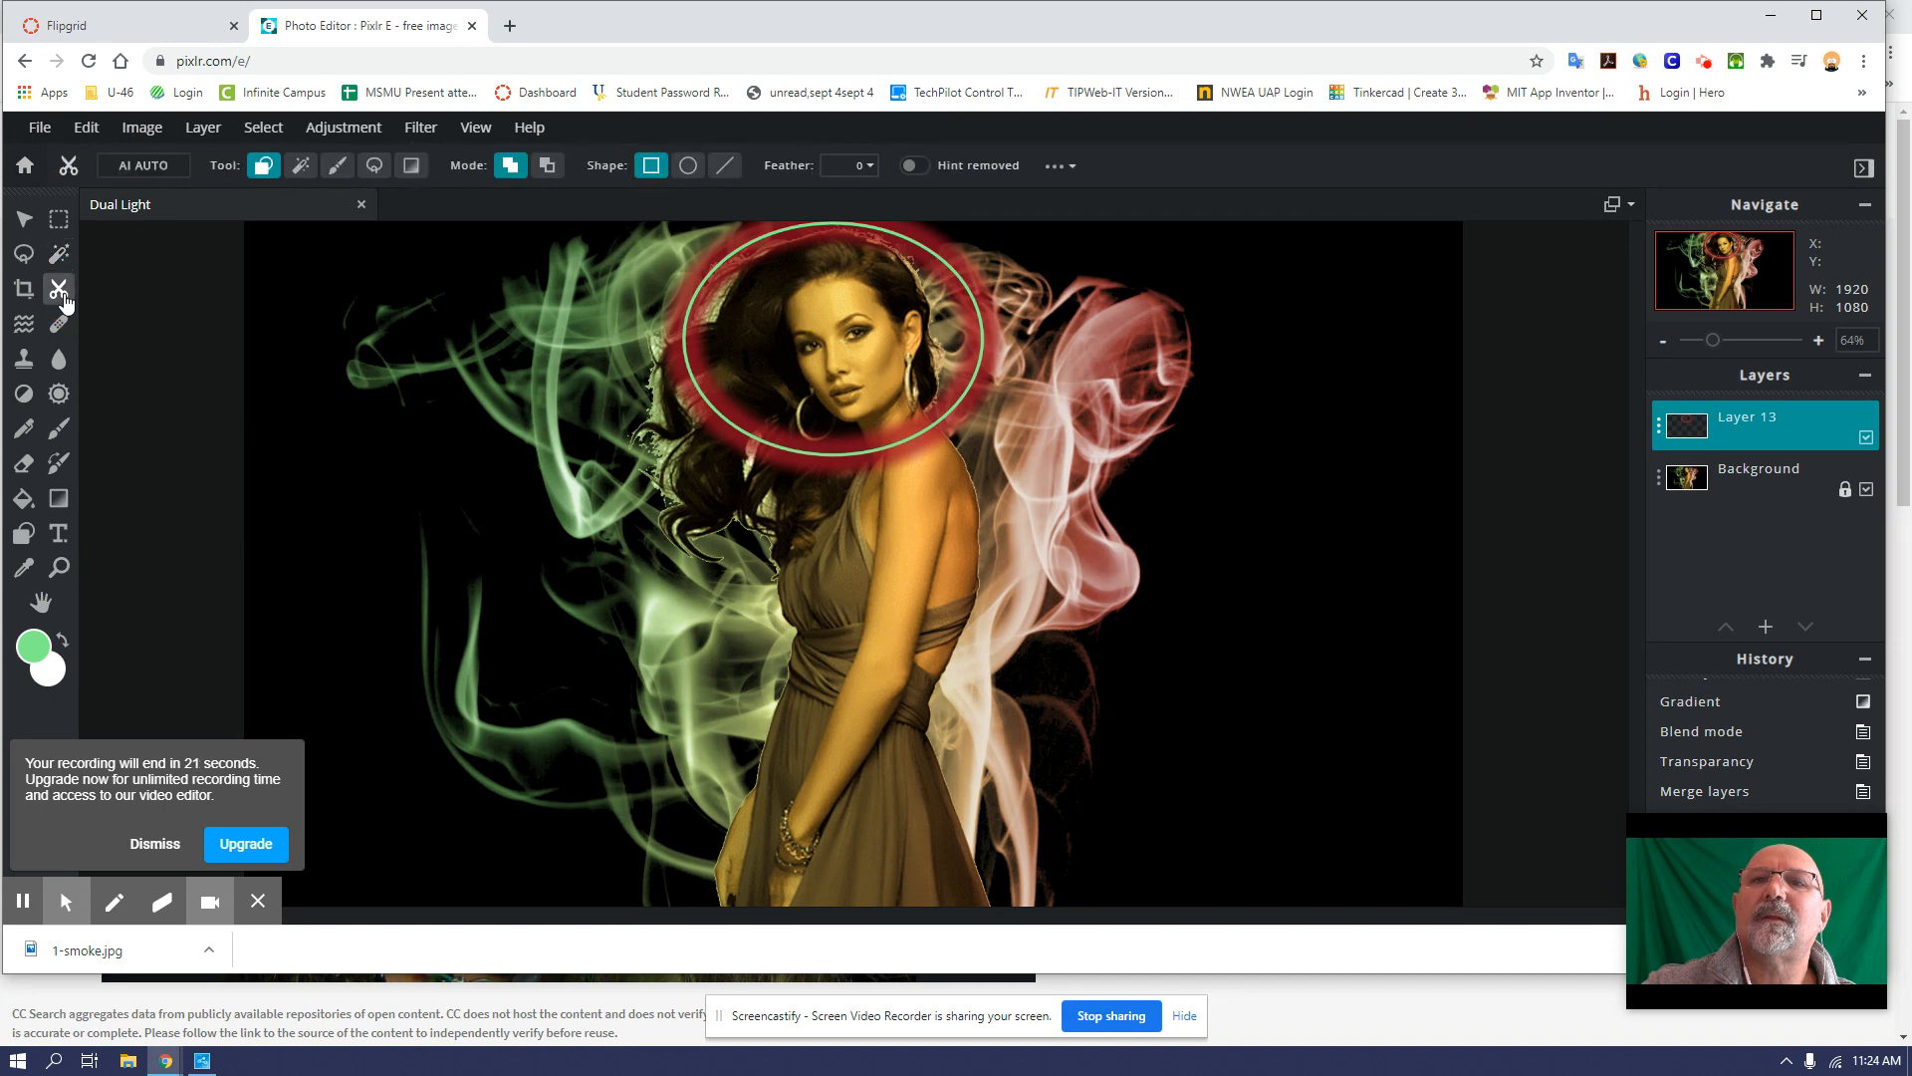
click(337, 168)
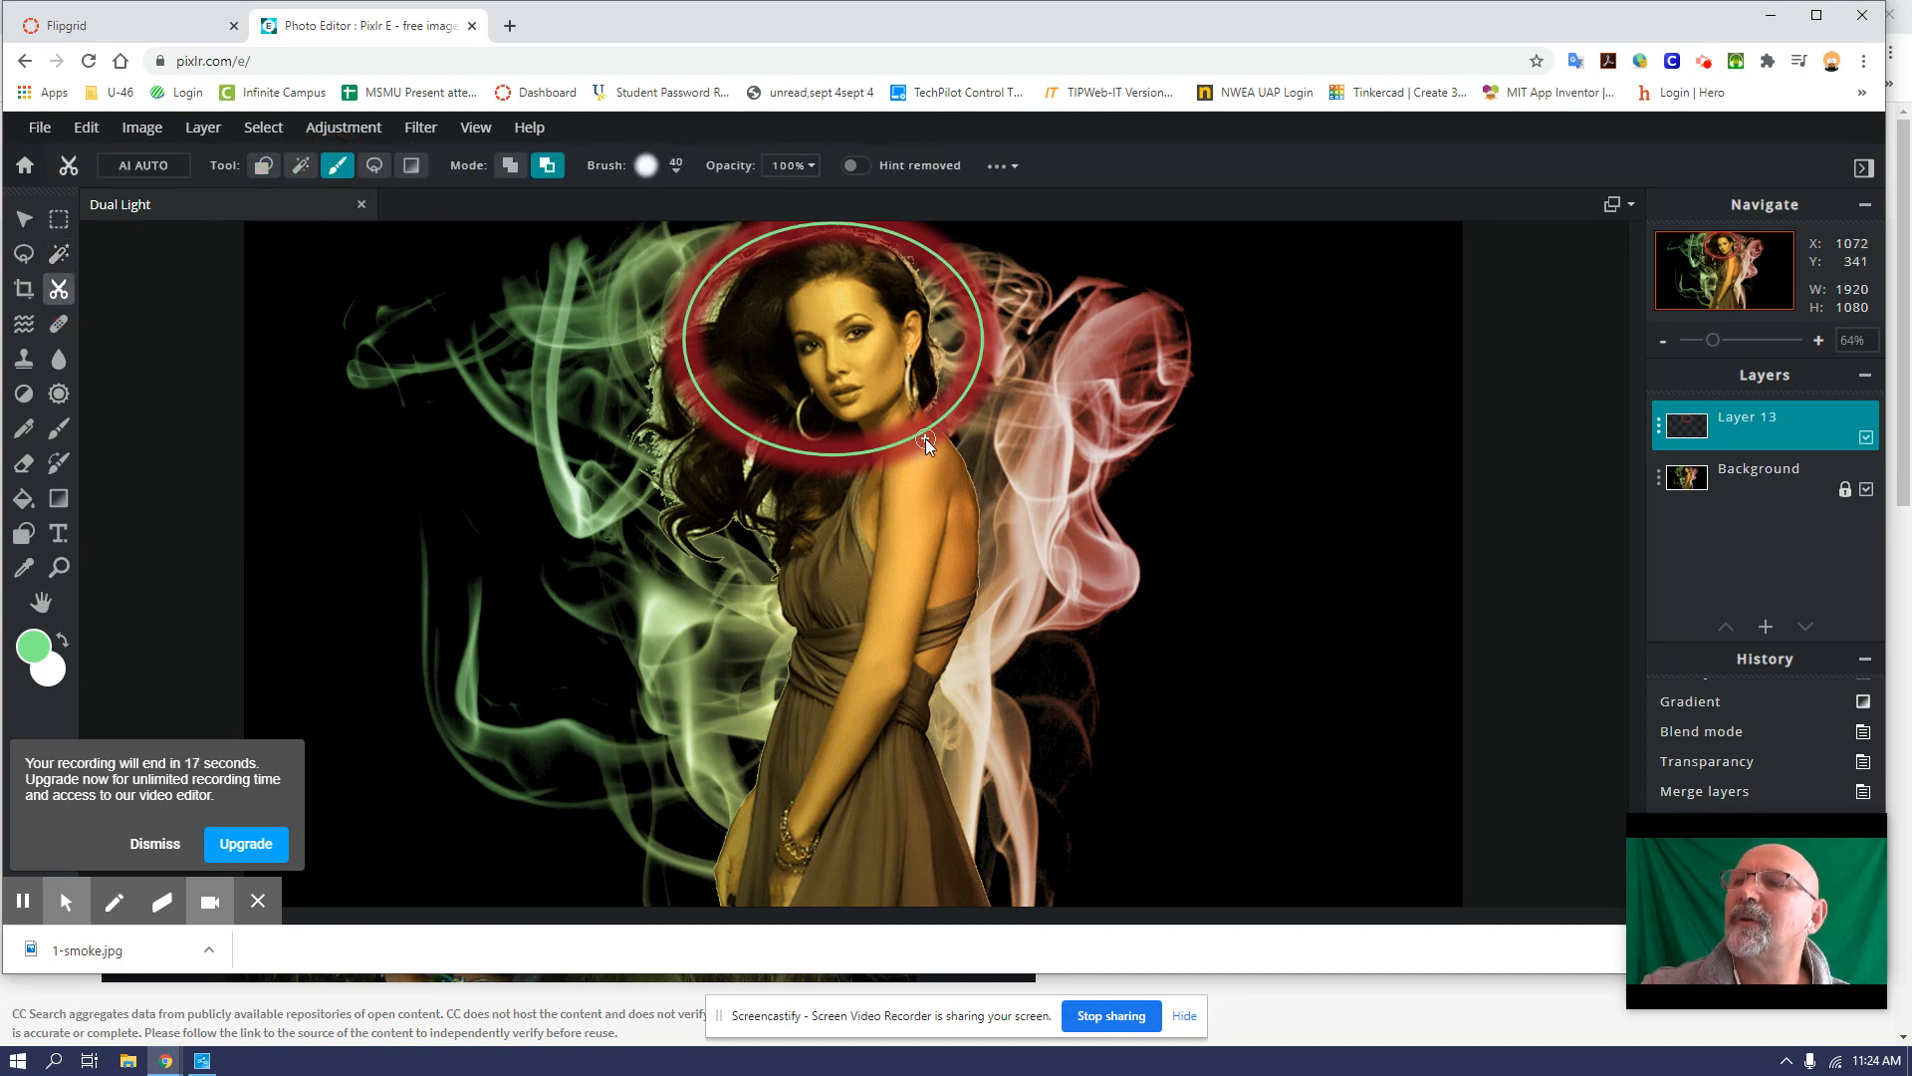
scroll(908, 425, up, 3)
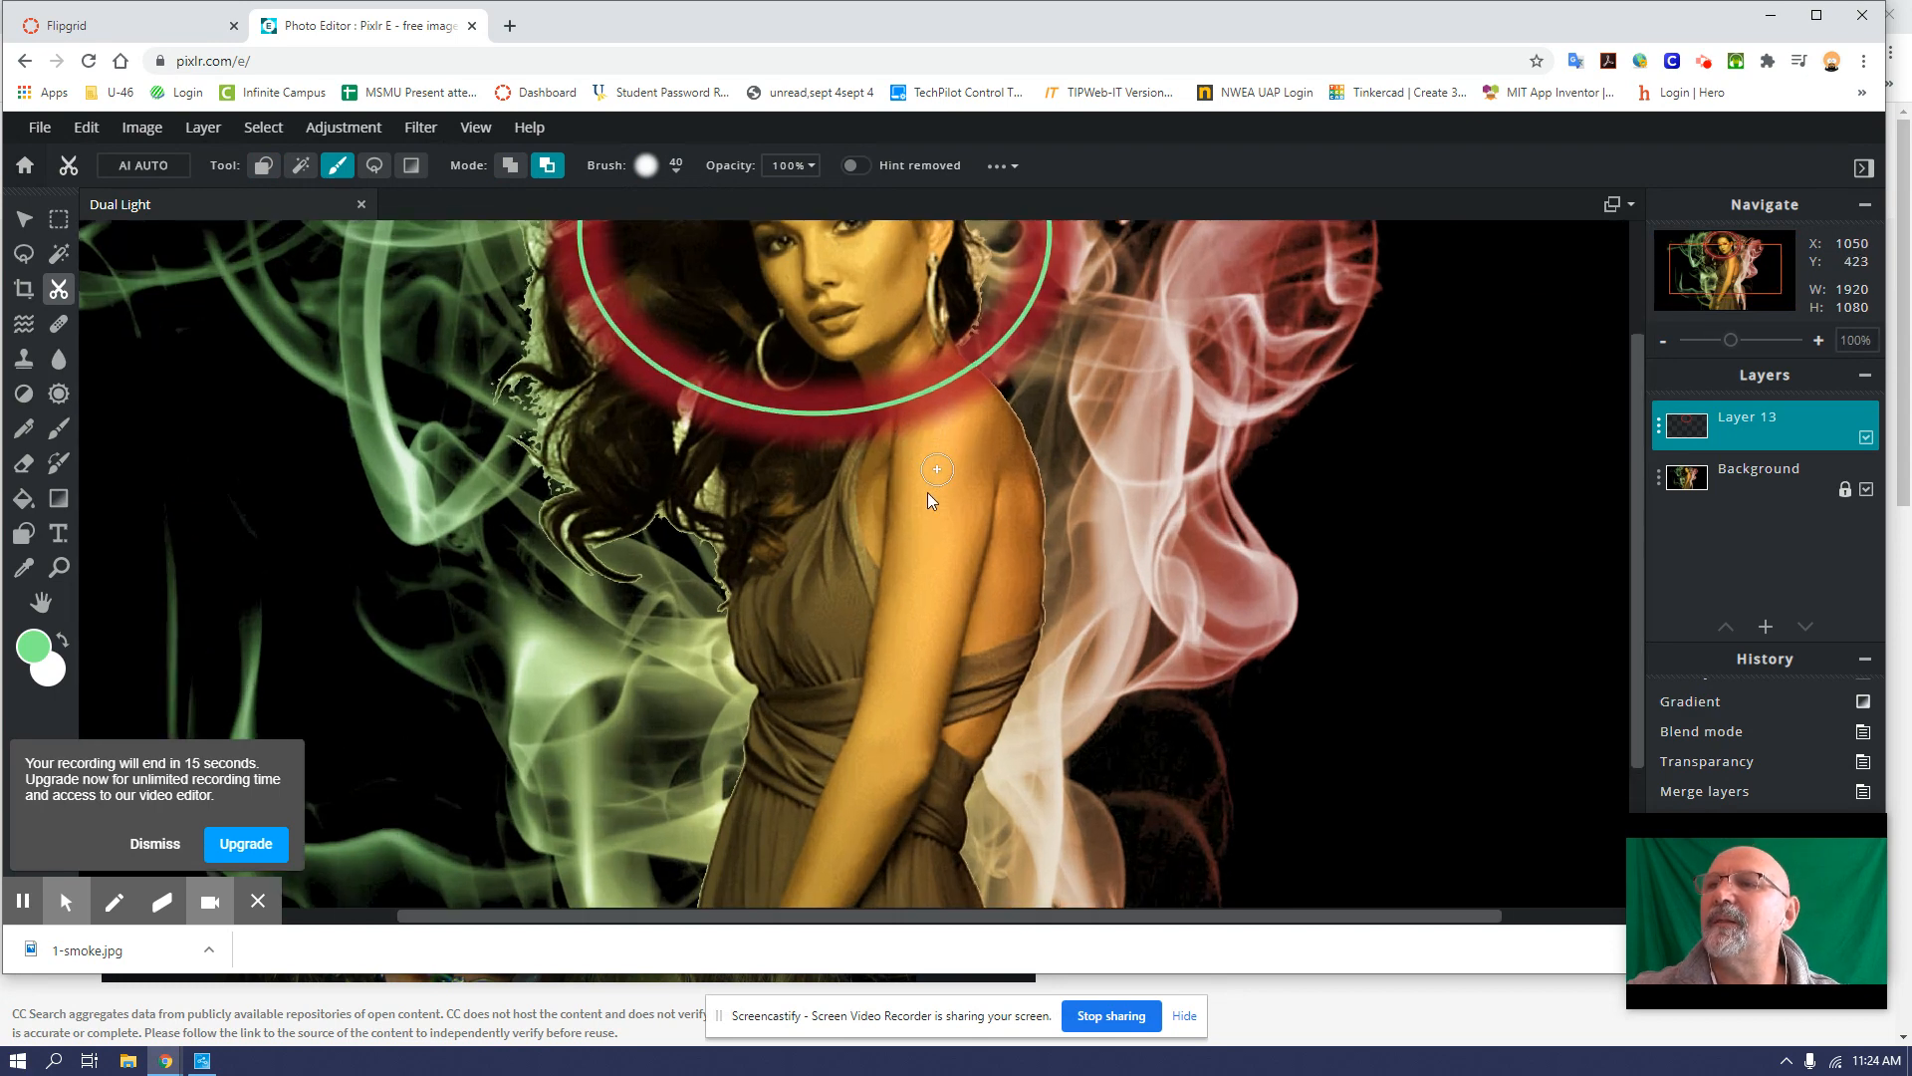
click(963, 374)
drag(979, 387, 946, 426)
click(954, 395)
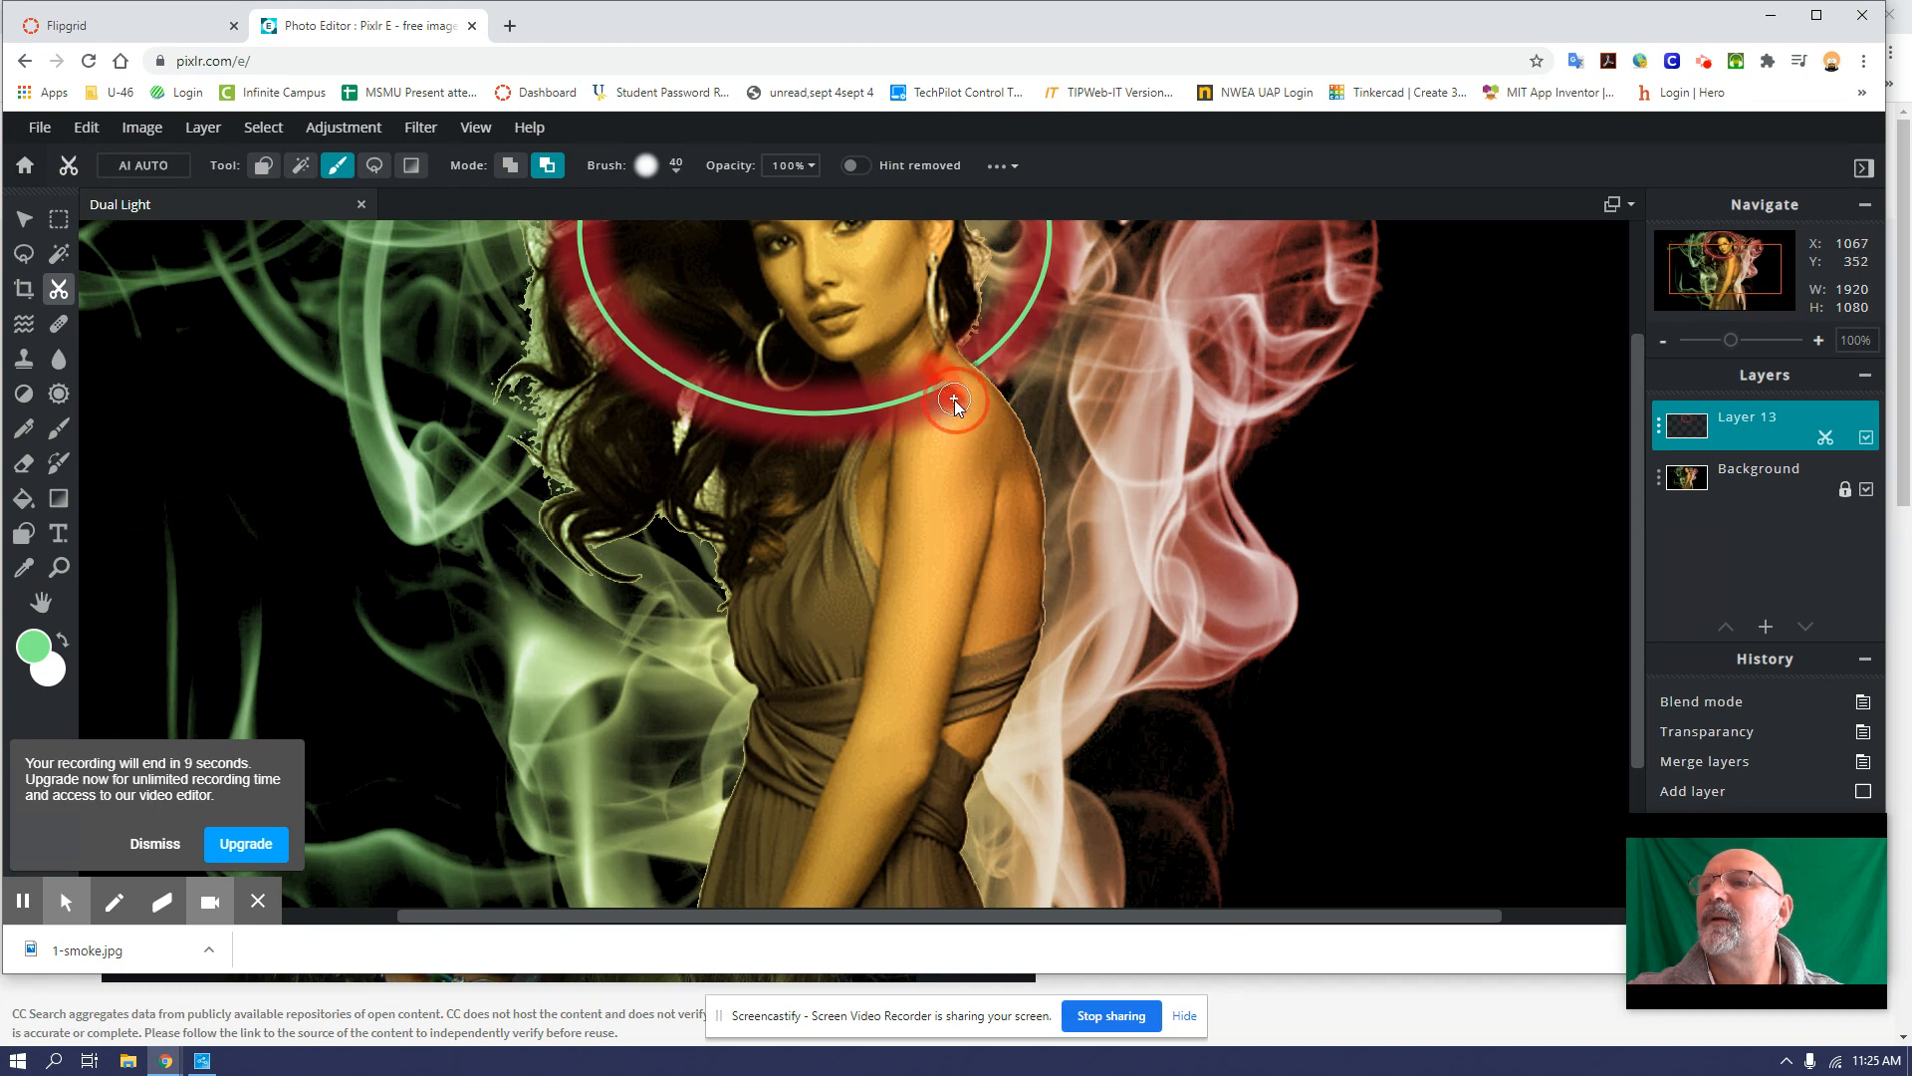
click(910, 374)
drag(954, 414, 948, 402)
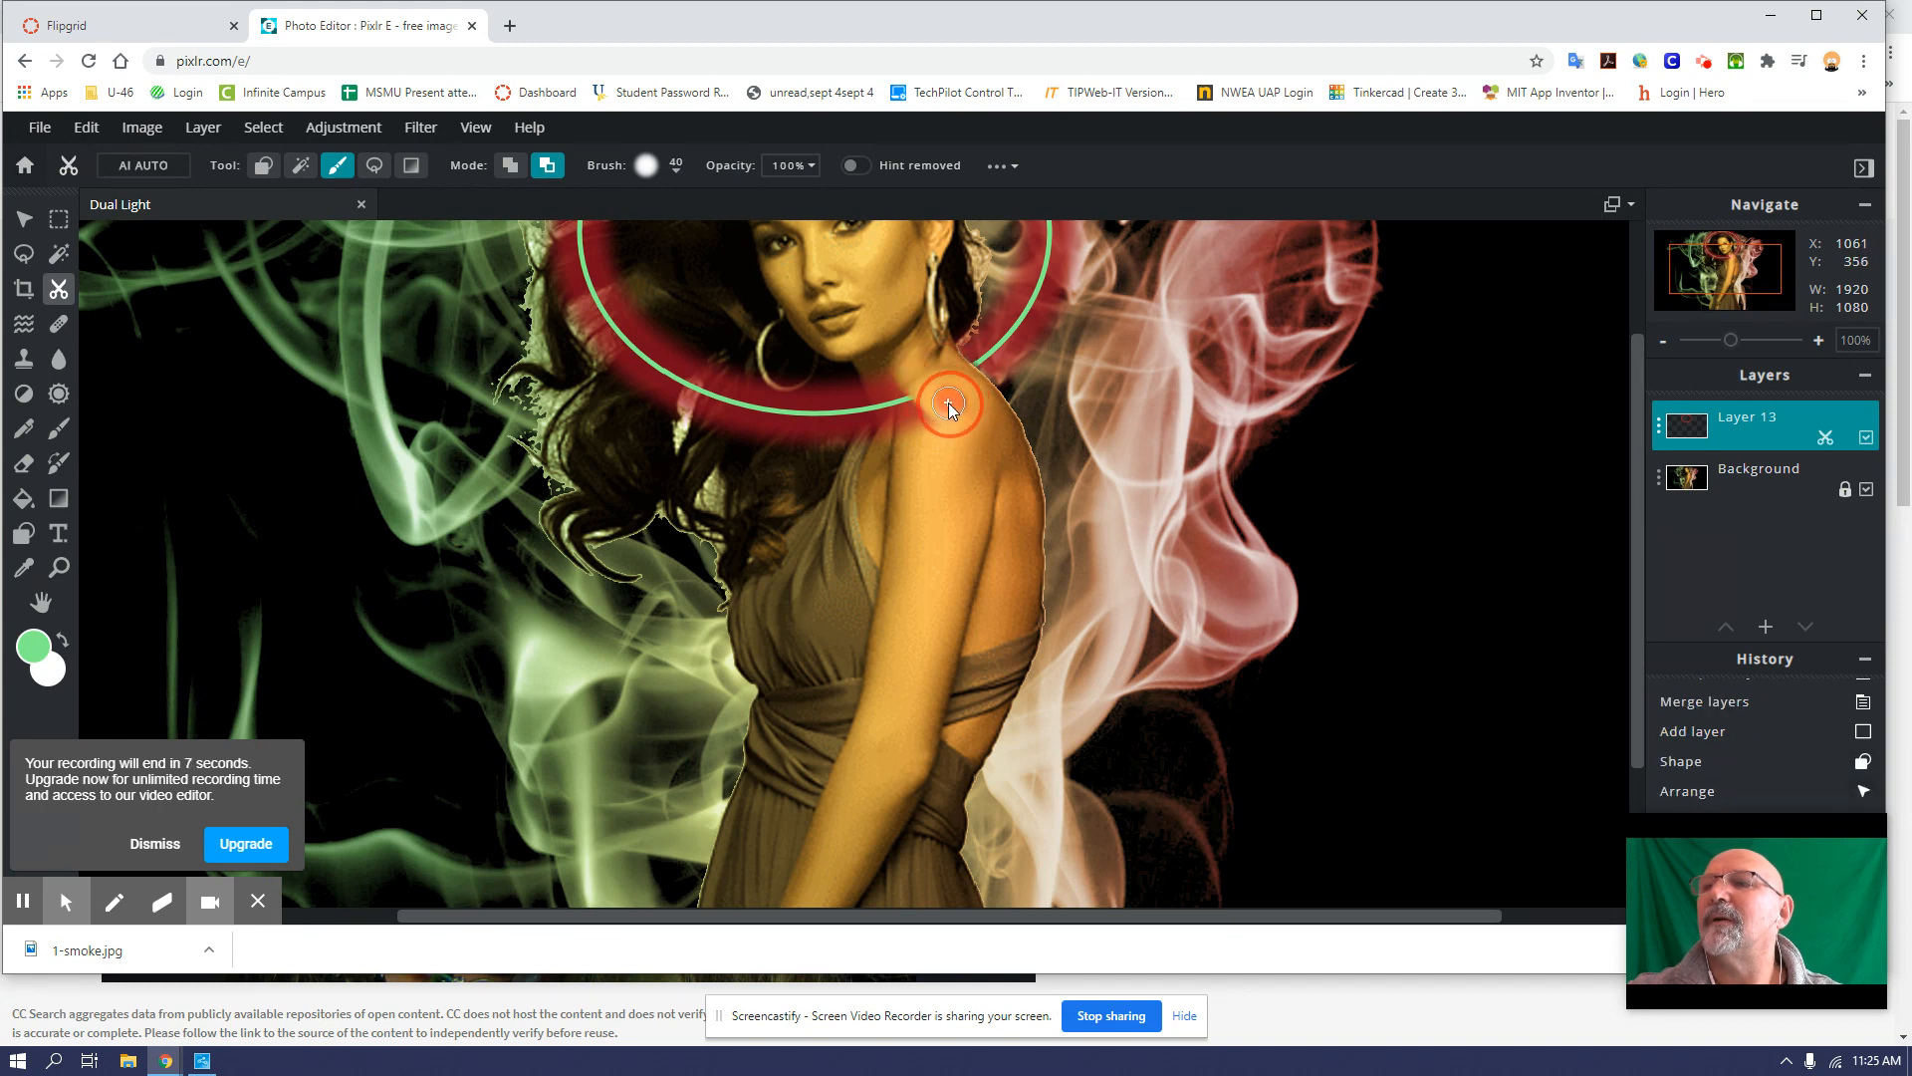
click(900, 381)
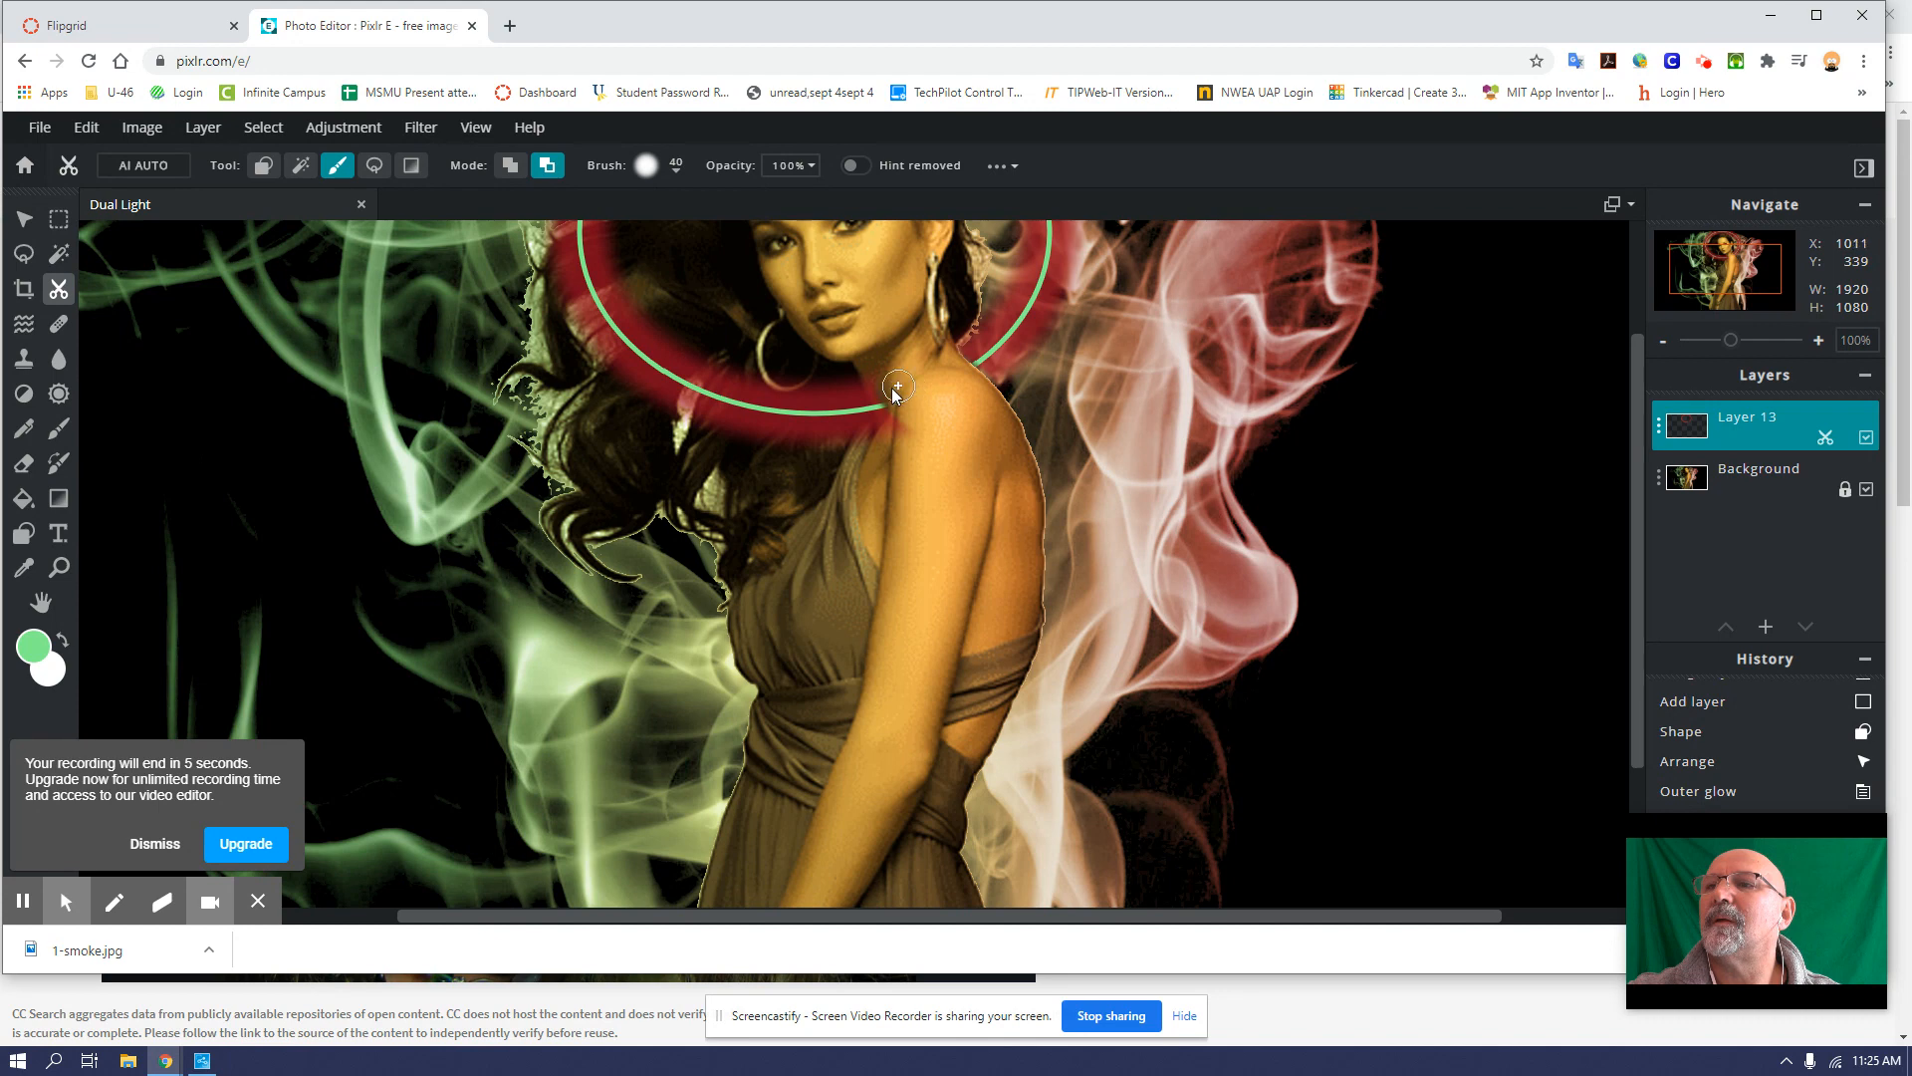
click(883, 388)
click(883, 412)
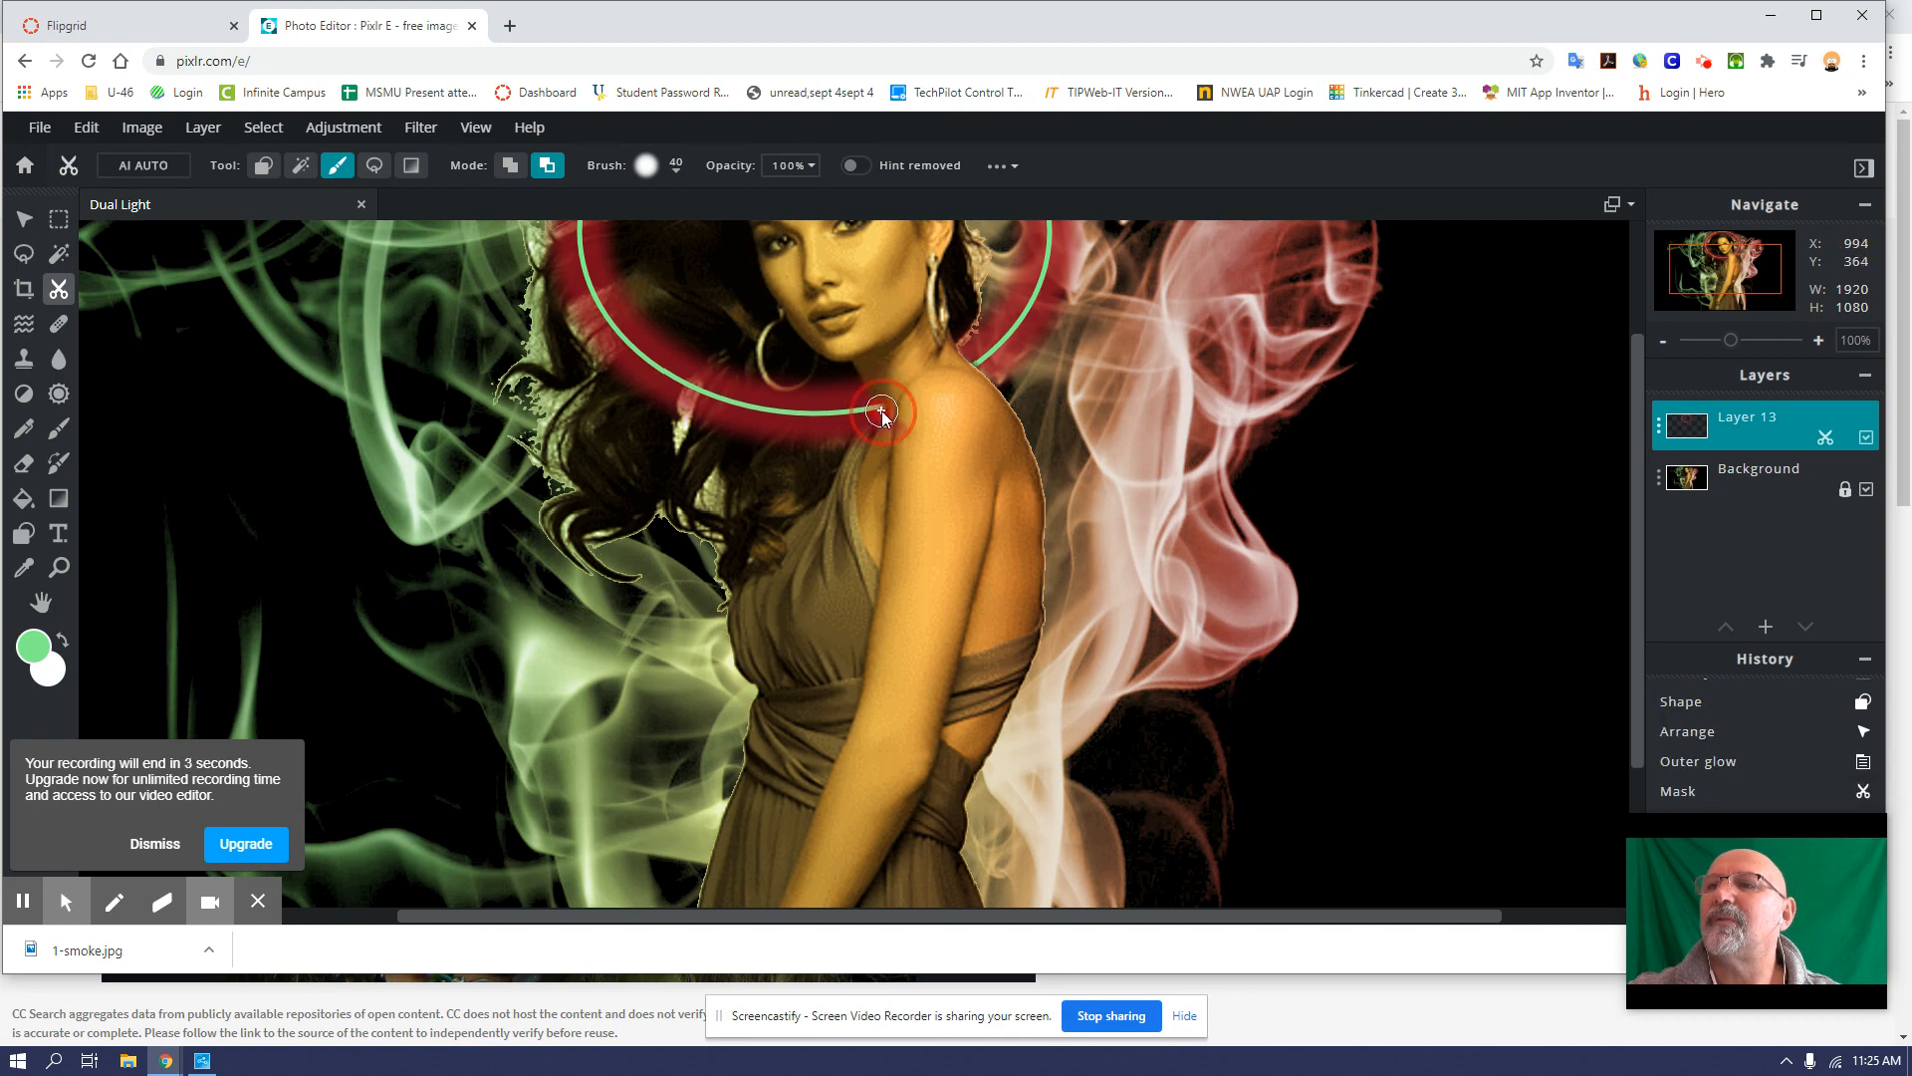
click(897, 429)
click(876, 434)
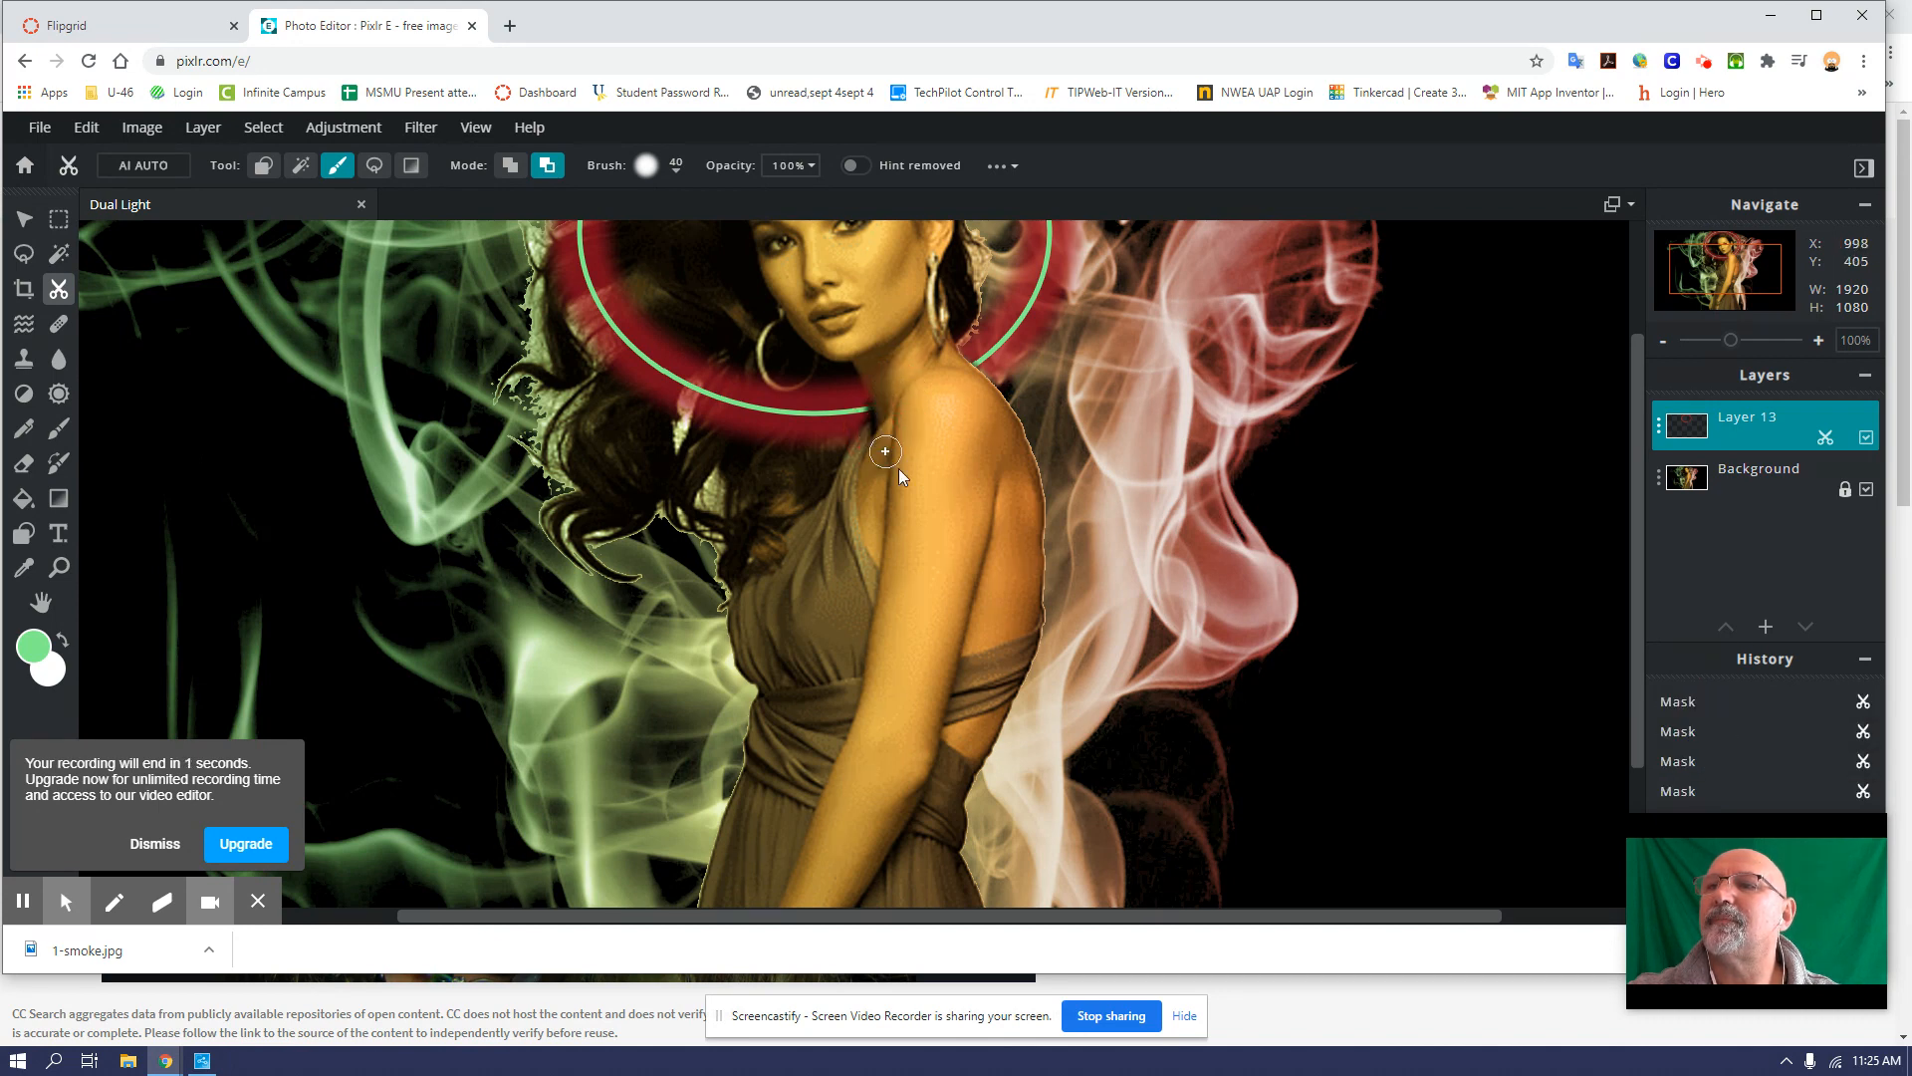